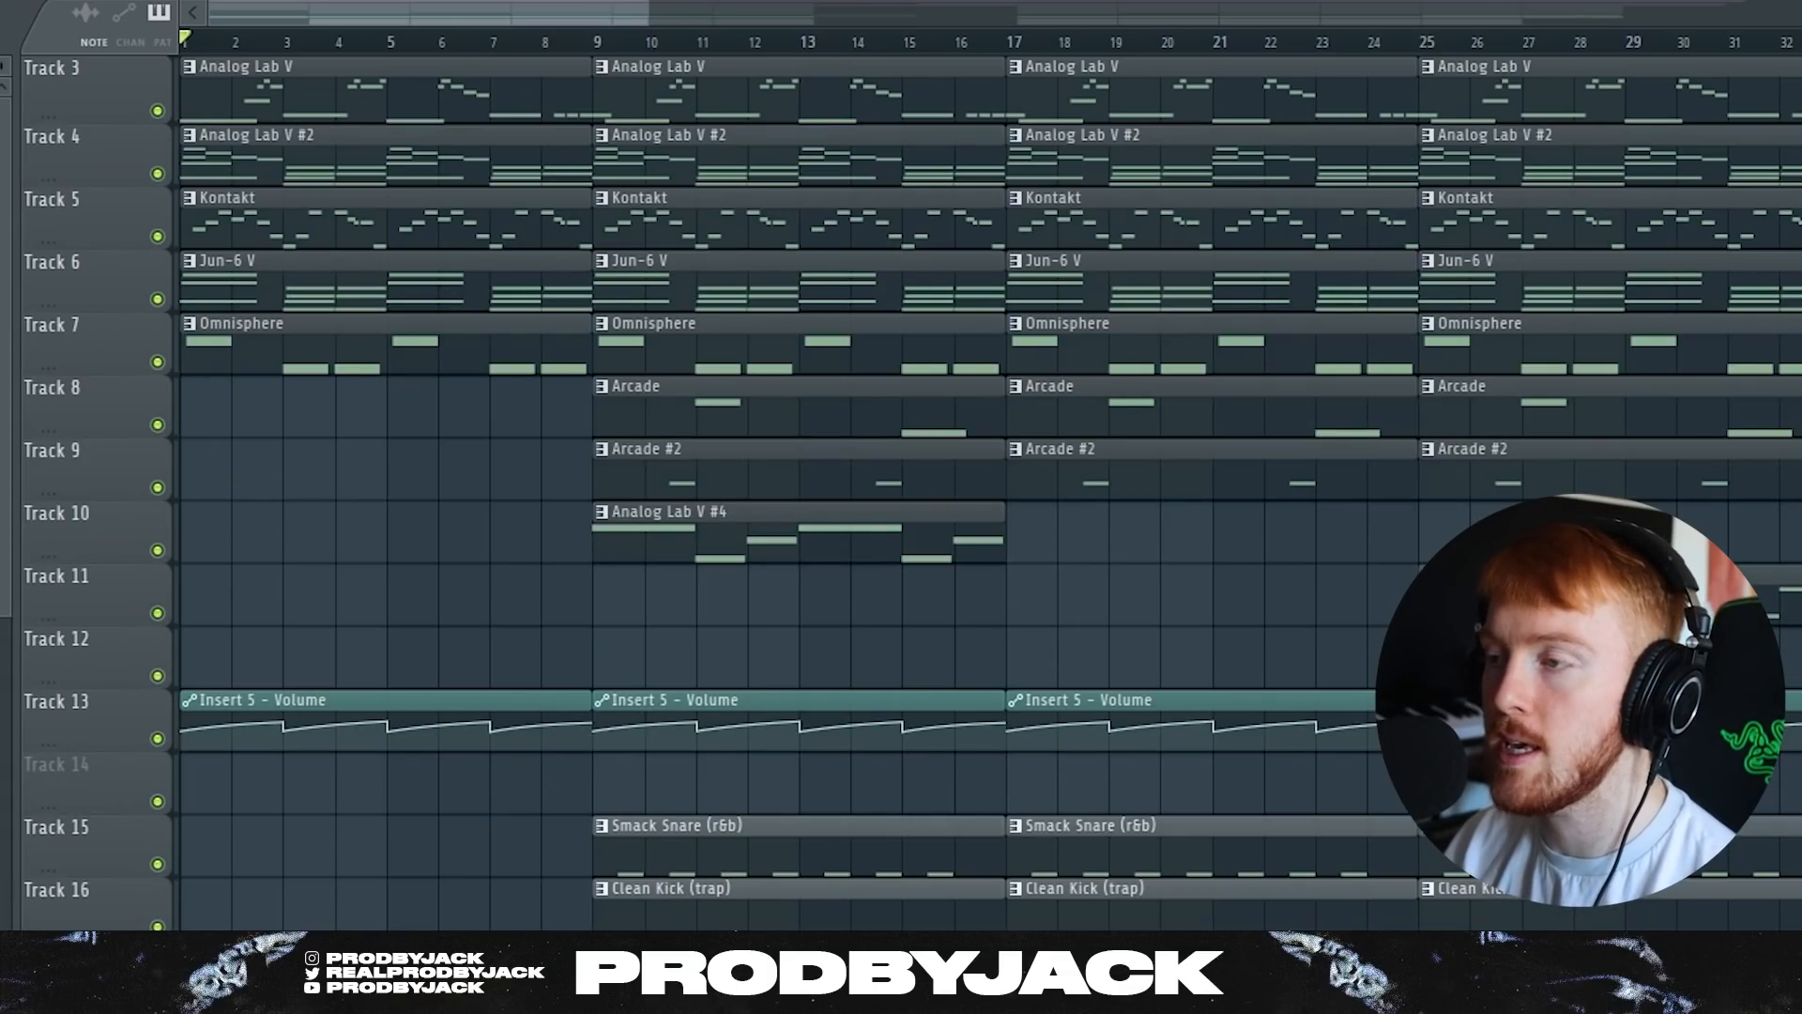
# - Review the arrangement from the Drugs N Hella Melodies audio track across to its later bars
pyautogui.scroll(2, 498, 278)
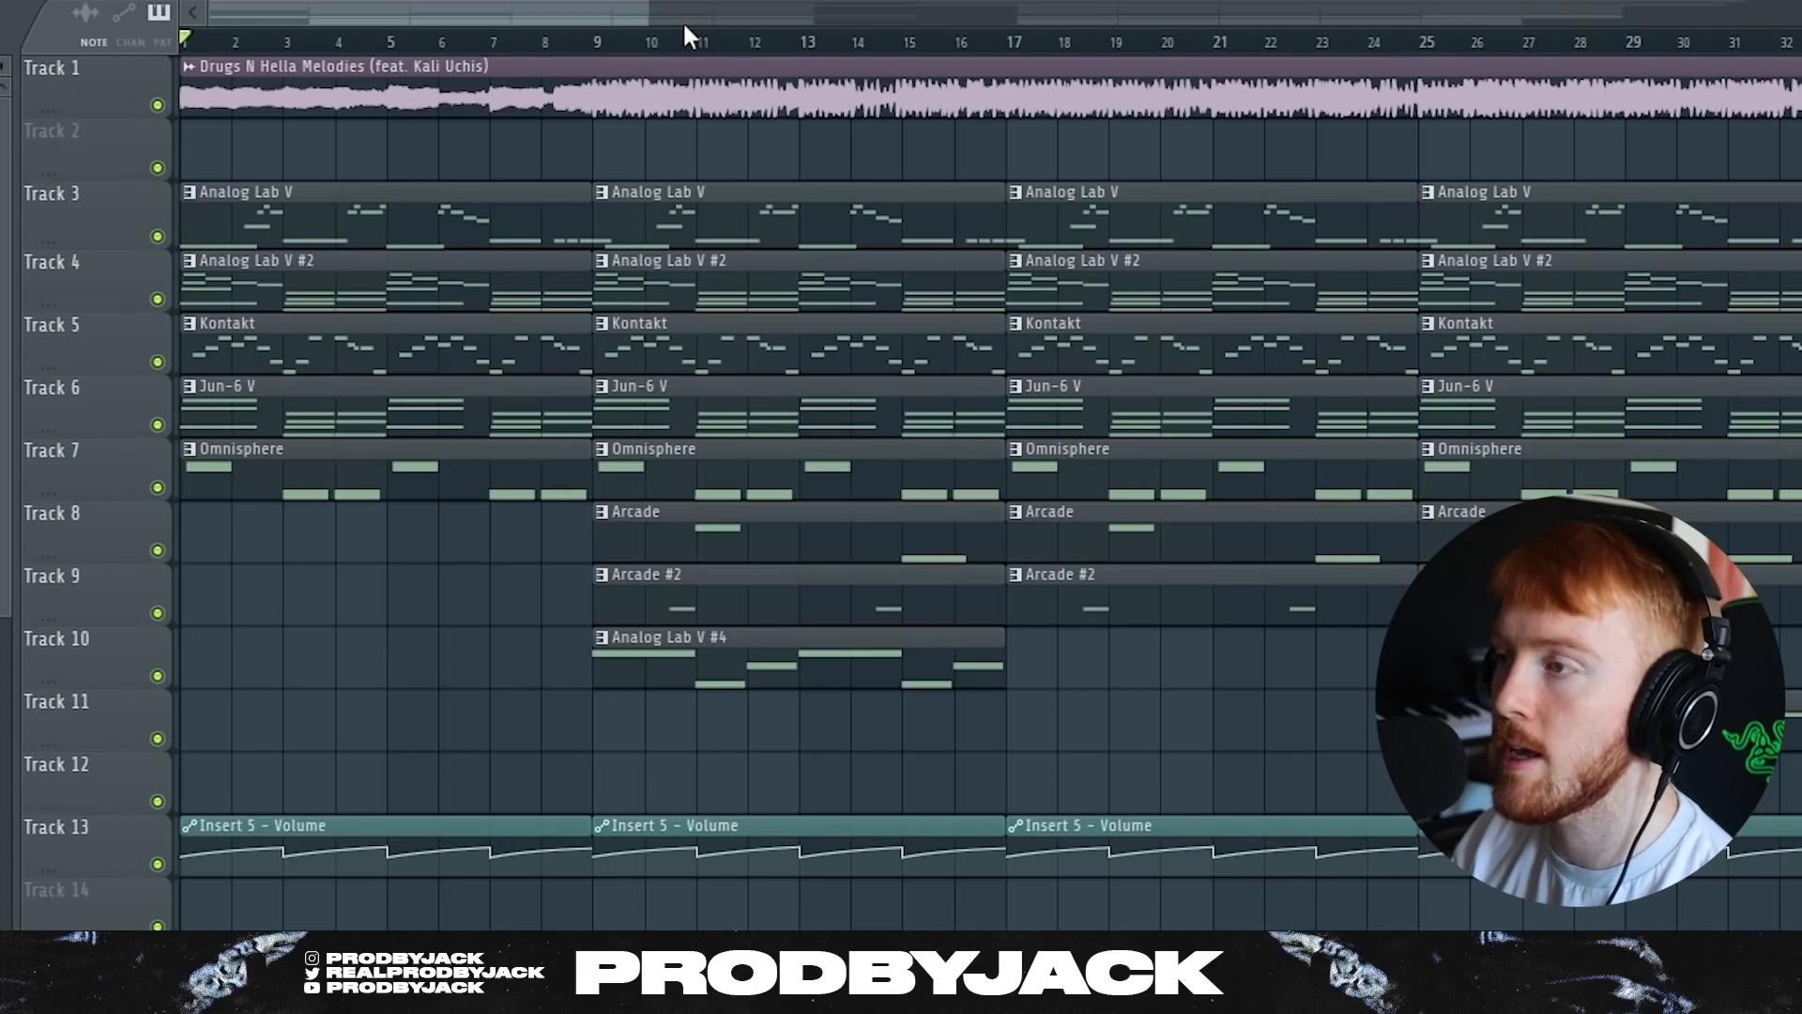
pyautogui.moveTo(649, 14); pyautogui.dragTo(1798, 13)
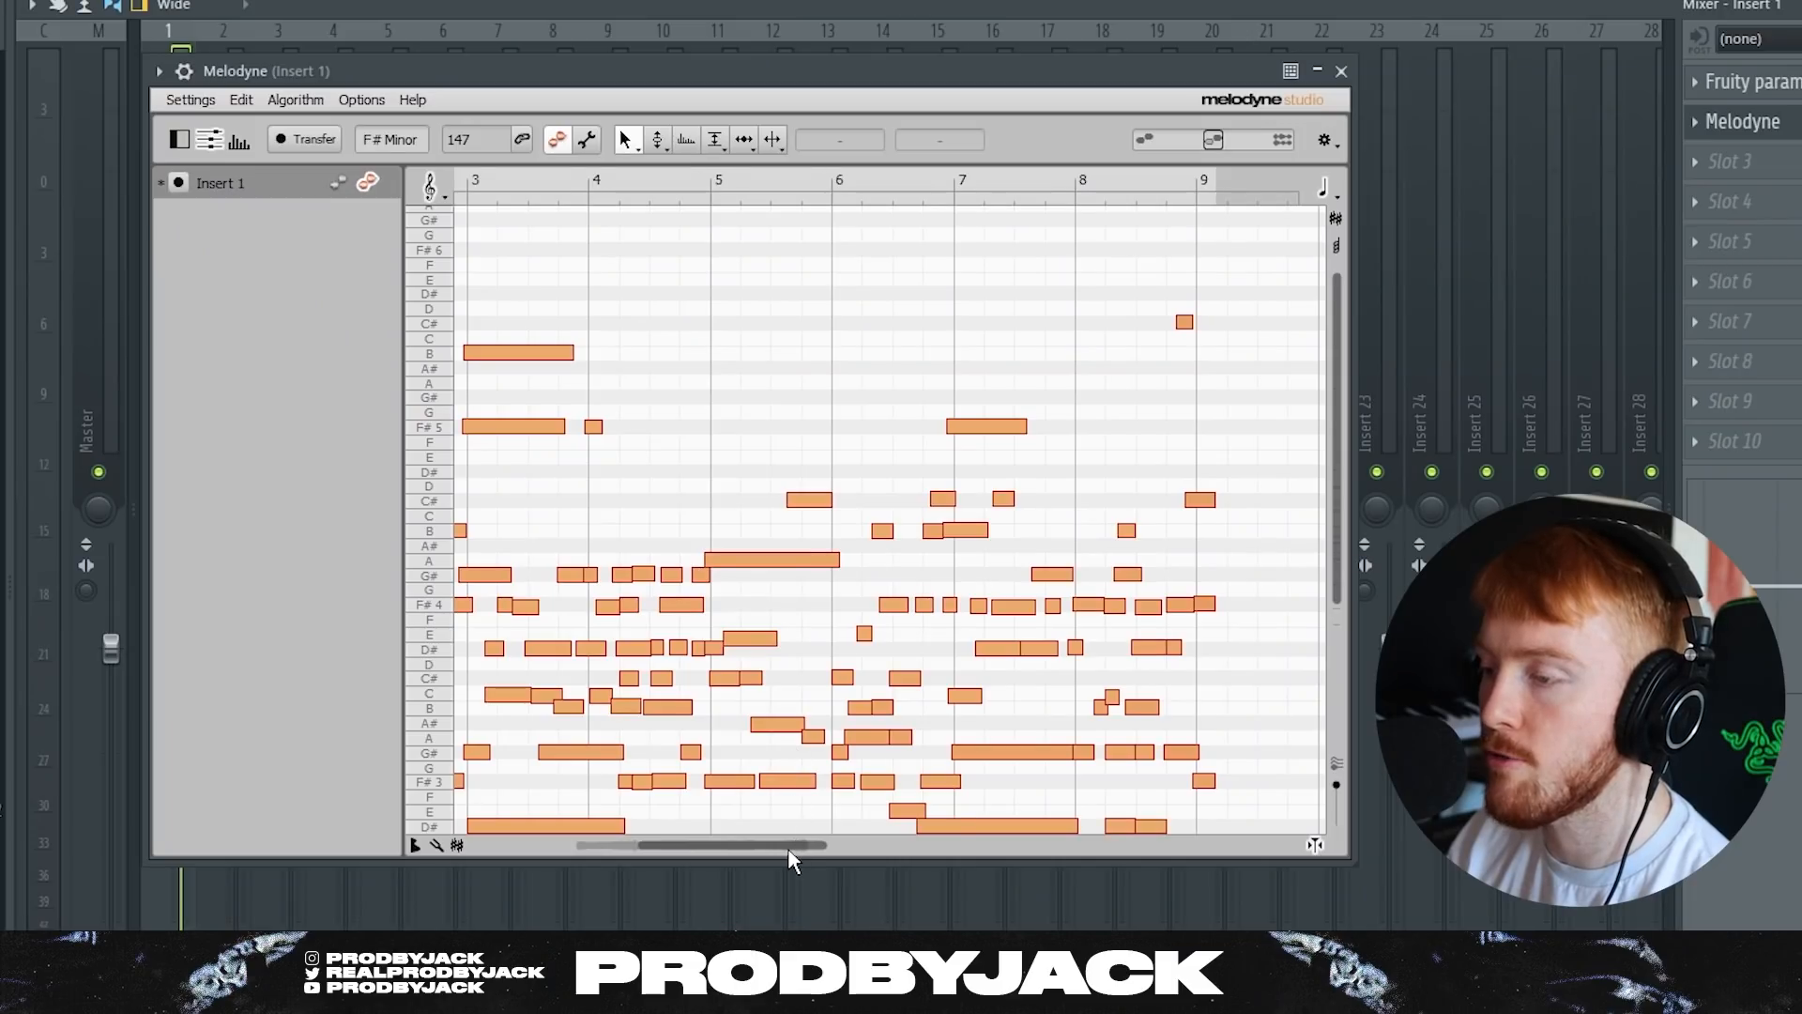
# - Examine the sample's detected notes in Melodyne from bar 1, checking the A4 and C#4 notes in the first bar
pyautogui.moveTo(787, 847); pyautogui.dragTo(717, 843)
pyautogui.scroll(-1, 961, 684)
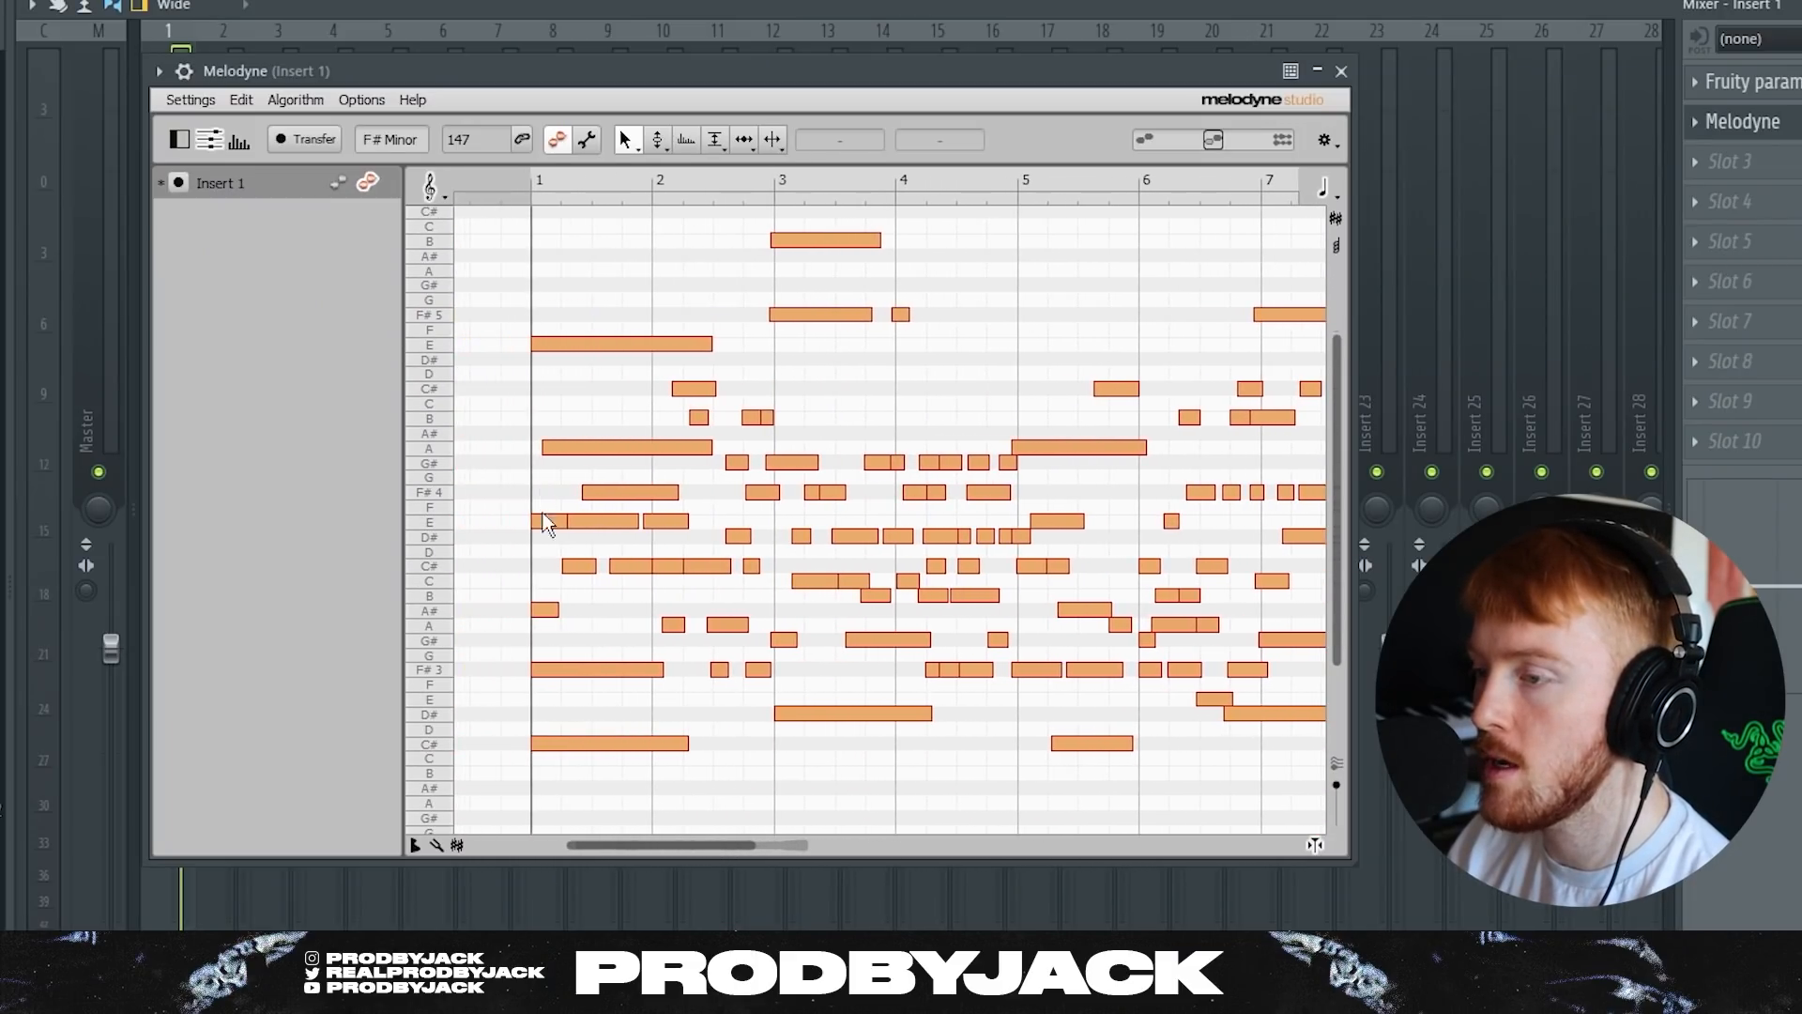
pyautogui.click(583, 449)
pyautogui.click(633, 566)
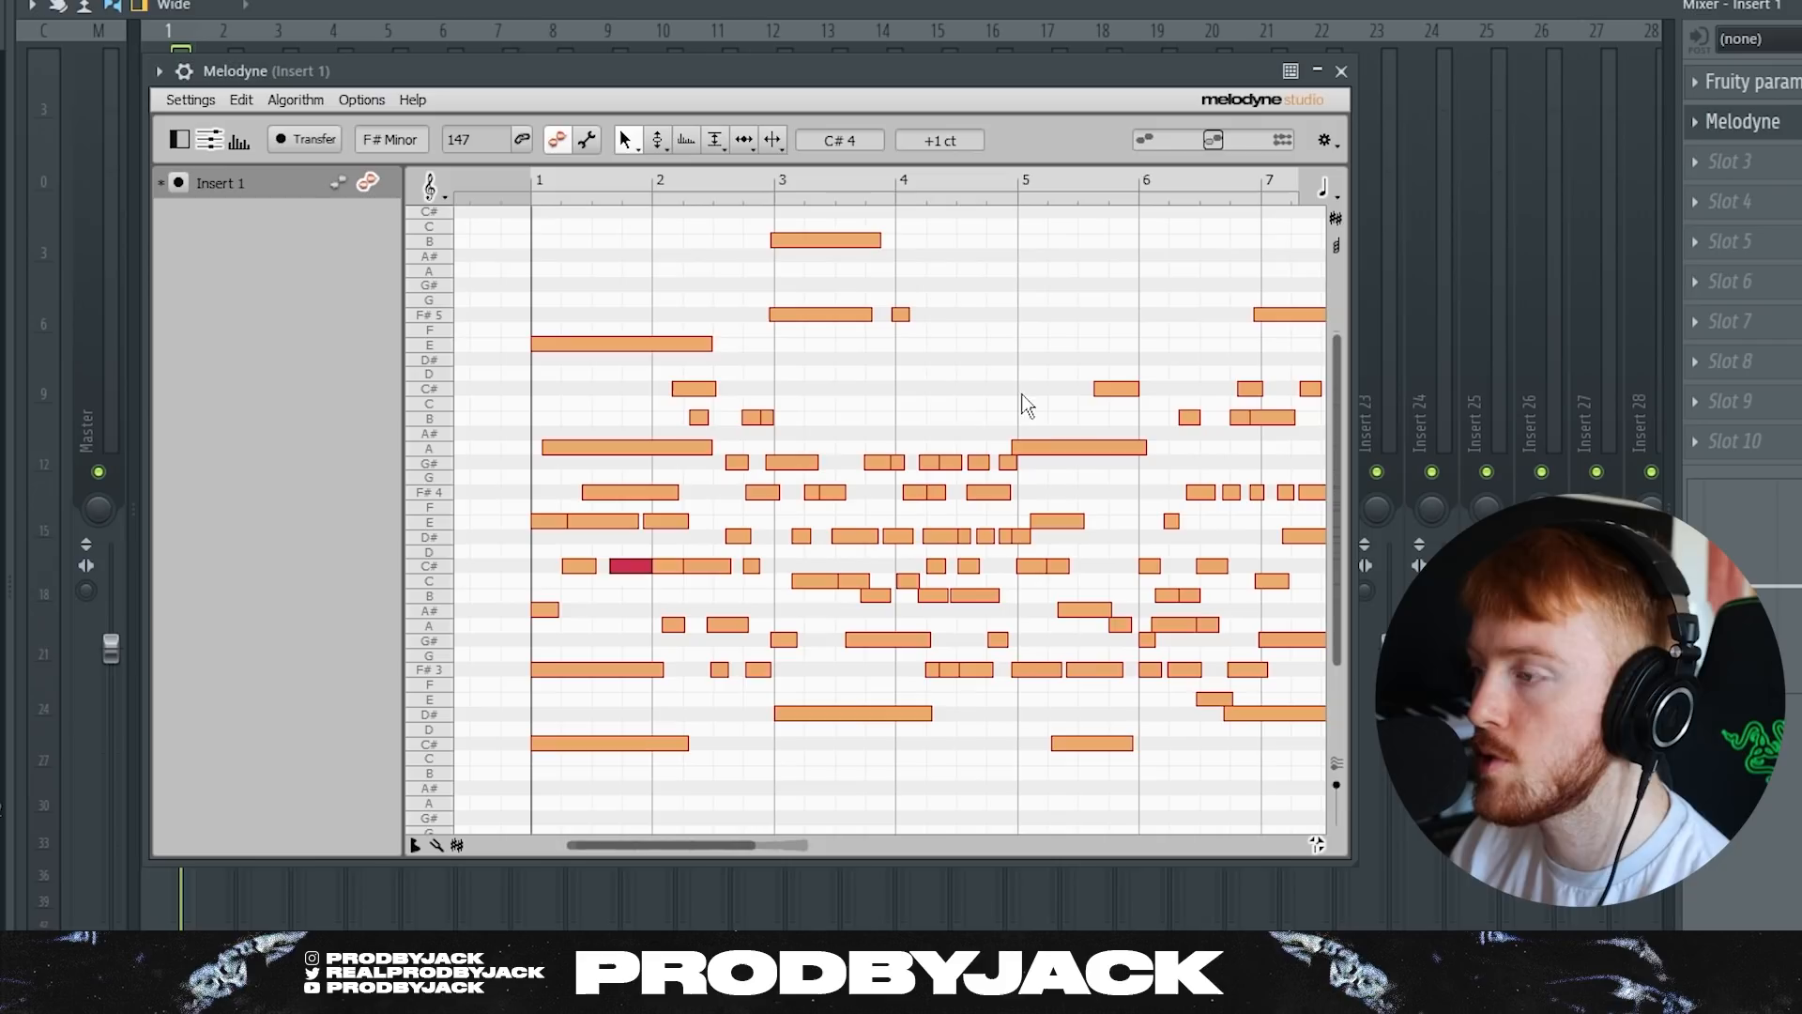
pyautogui.click(910, 447)
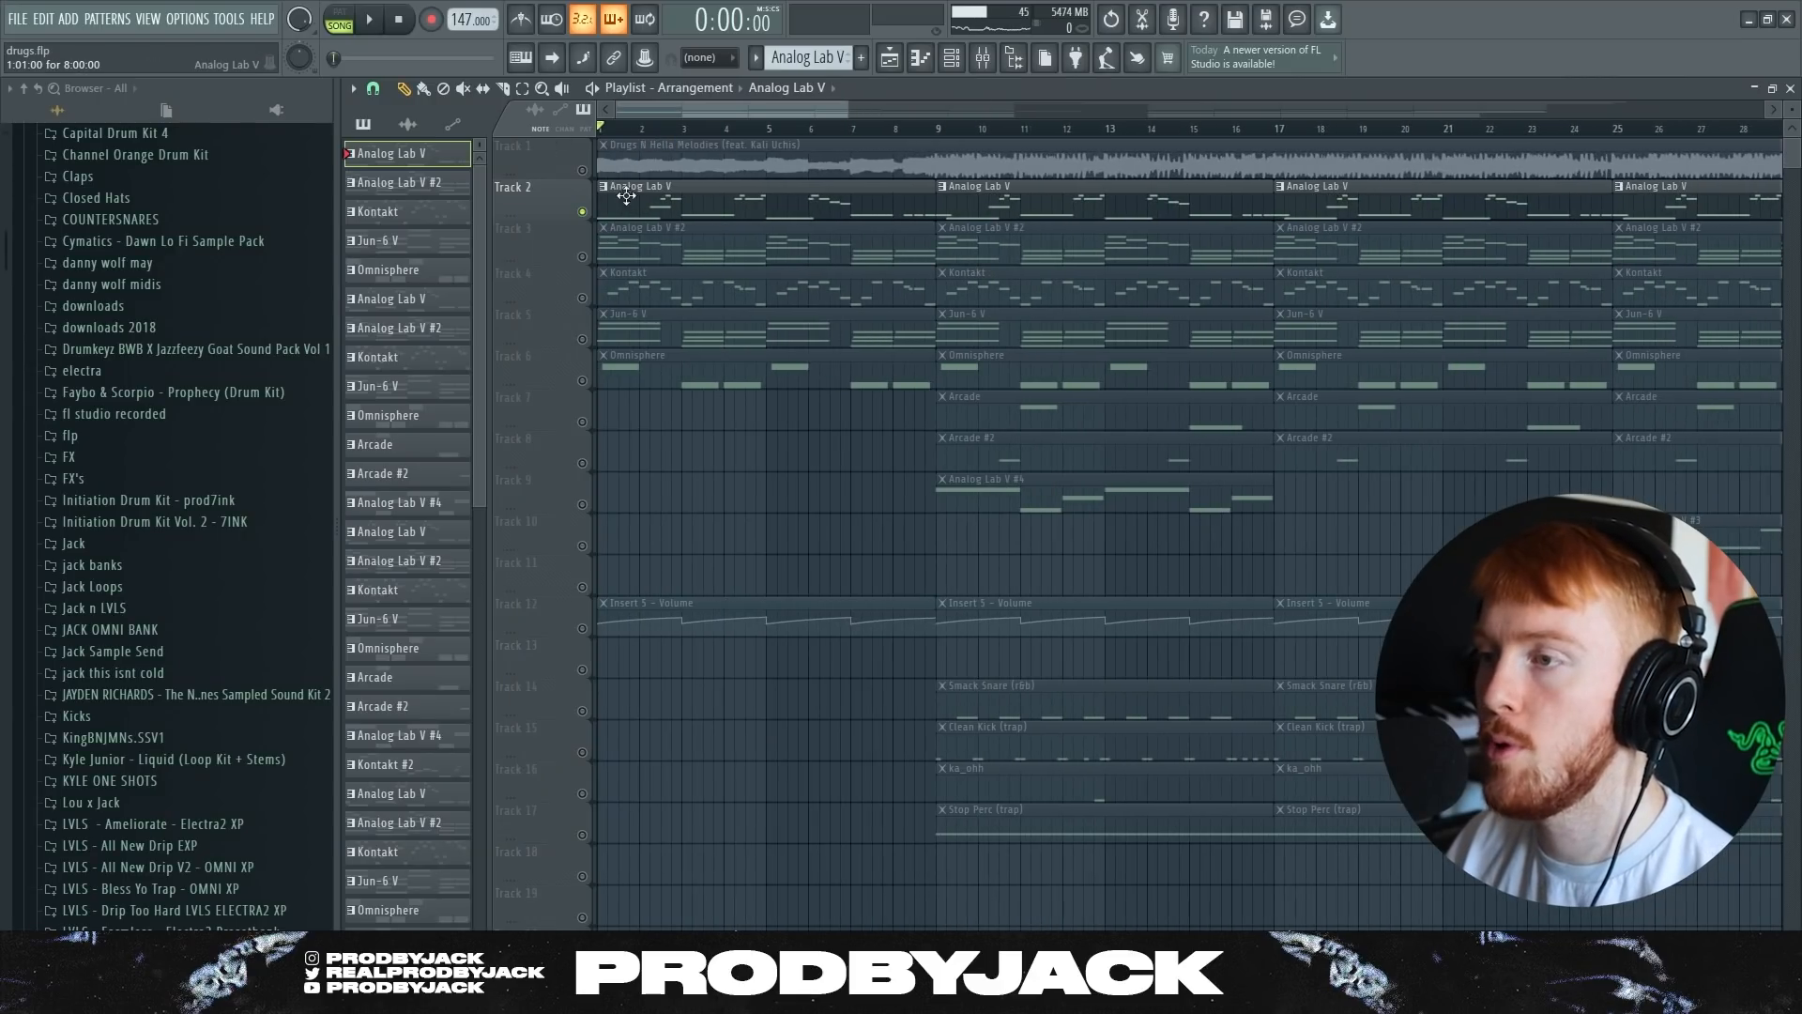
# - Open the Analog Lab V channel from the channel rack and examine its melody in the piano roll
pyautogui.click(962, 63)
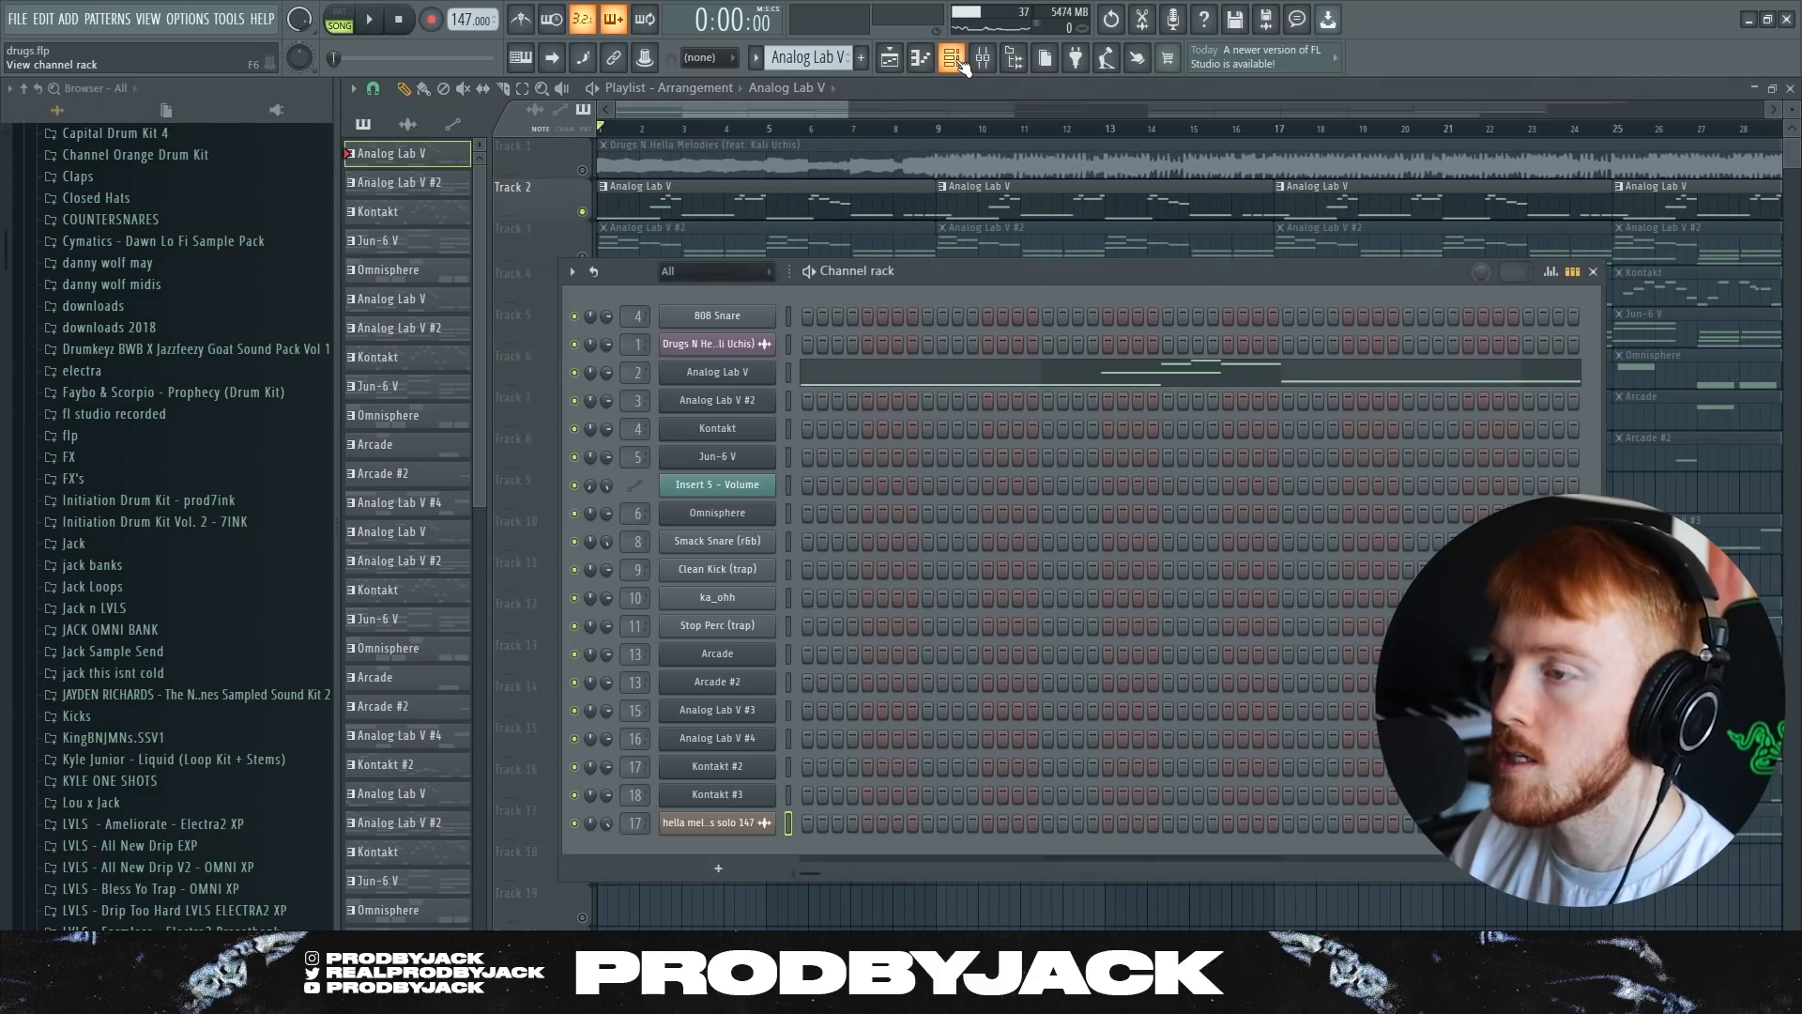
pyautogui.click(768, 371)
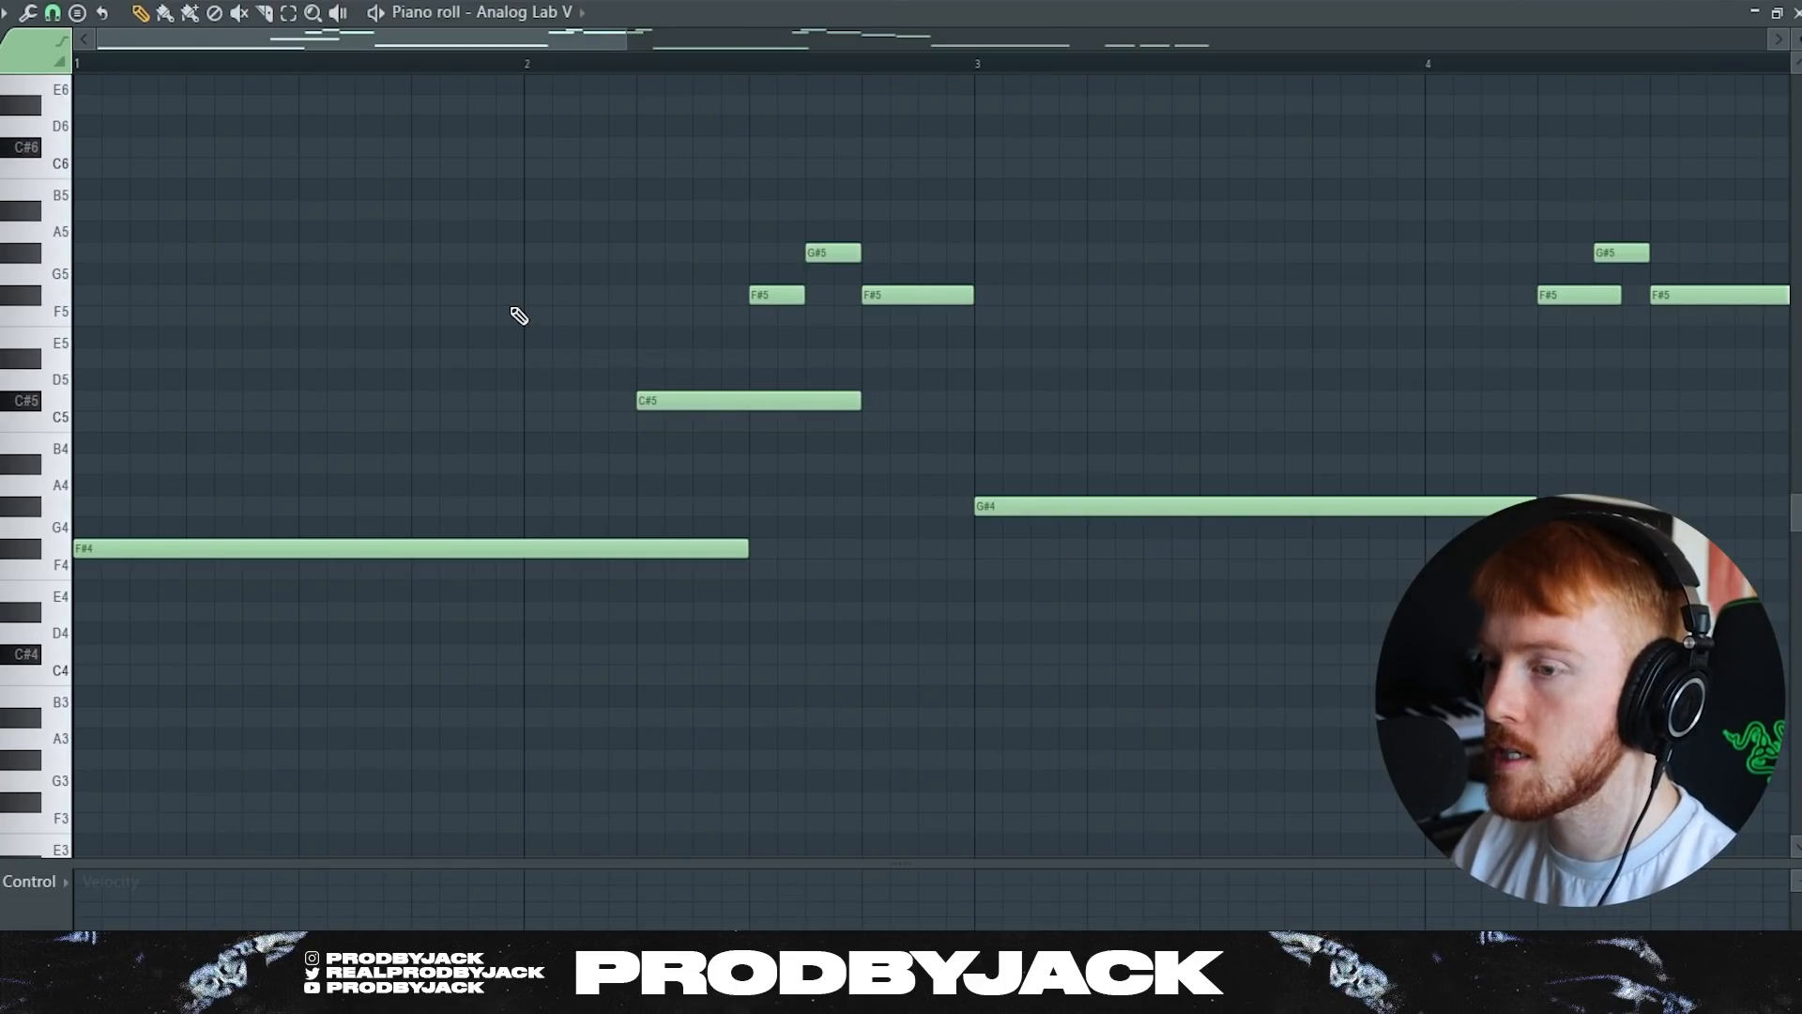
pyautogui.scroll(-5, 515, 310)
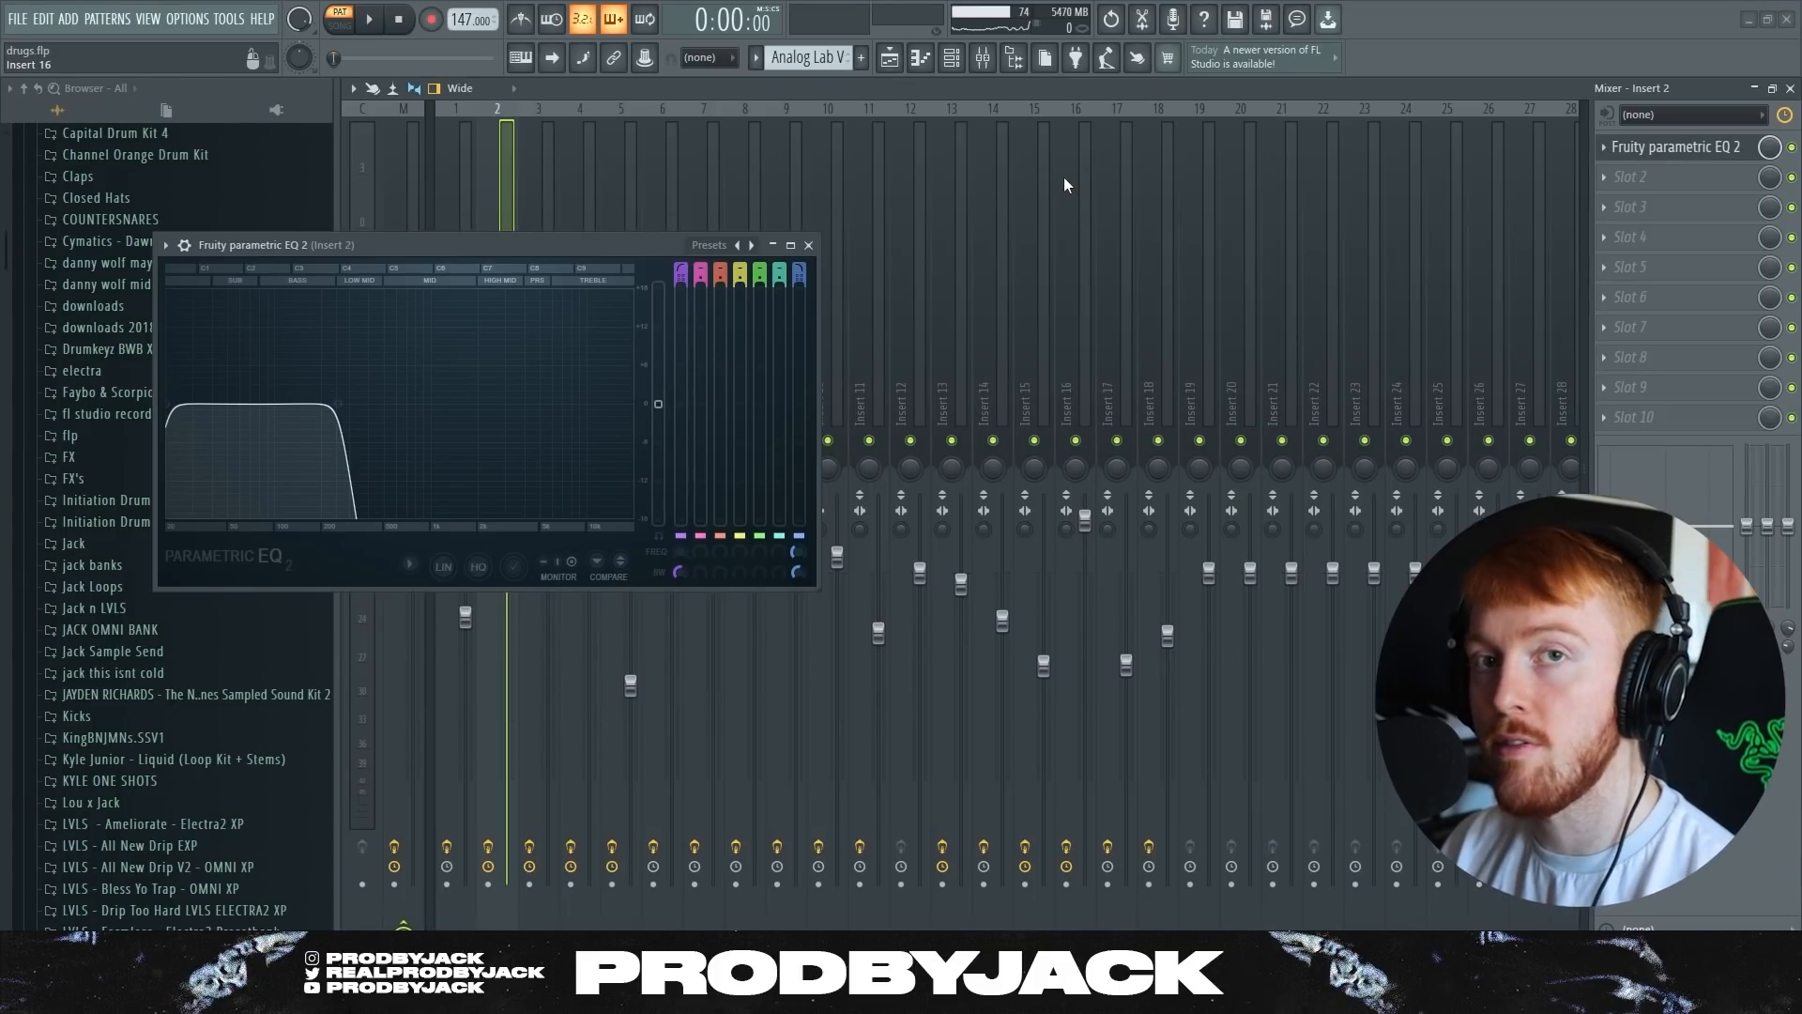
# - Move the Insert 2 Parametric EQ 2 window aside and play the Analog Lab V melody
pyautogui.moveTo(466, 245); pyautogui.dragTo(1002, 218)
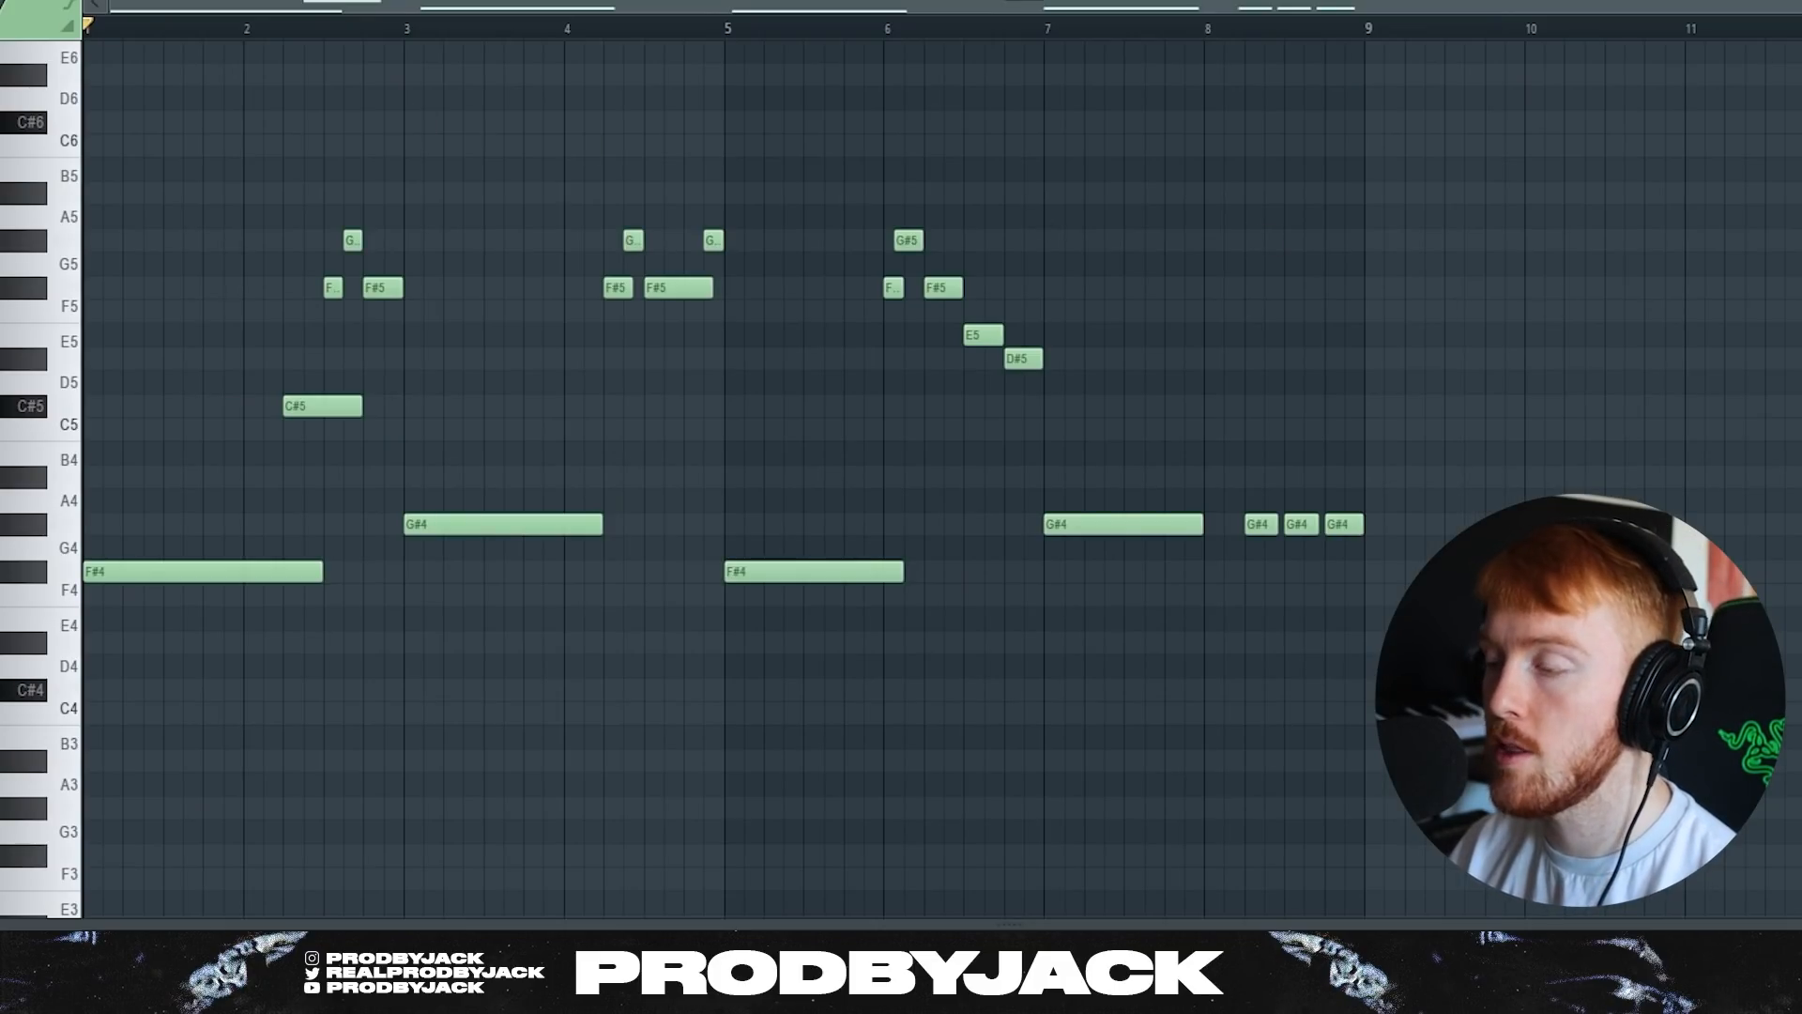
pyautogui.press('space')
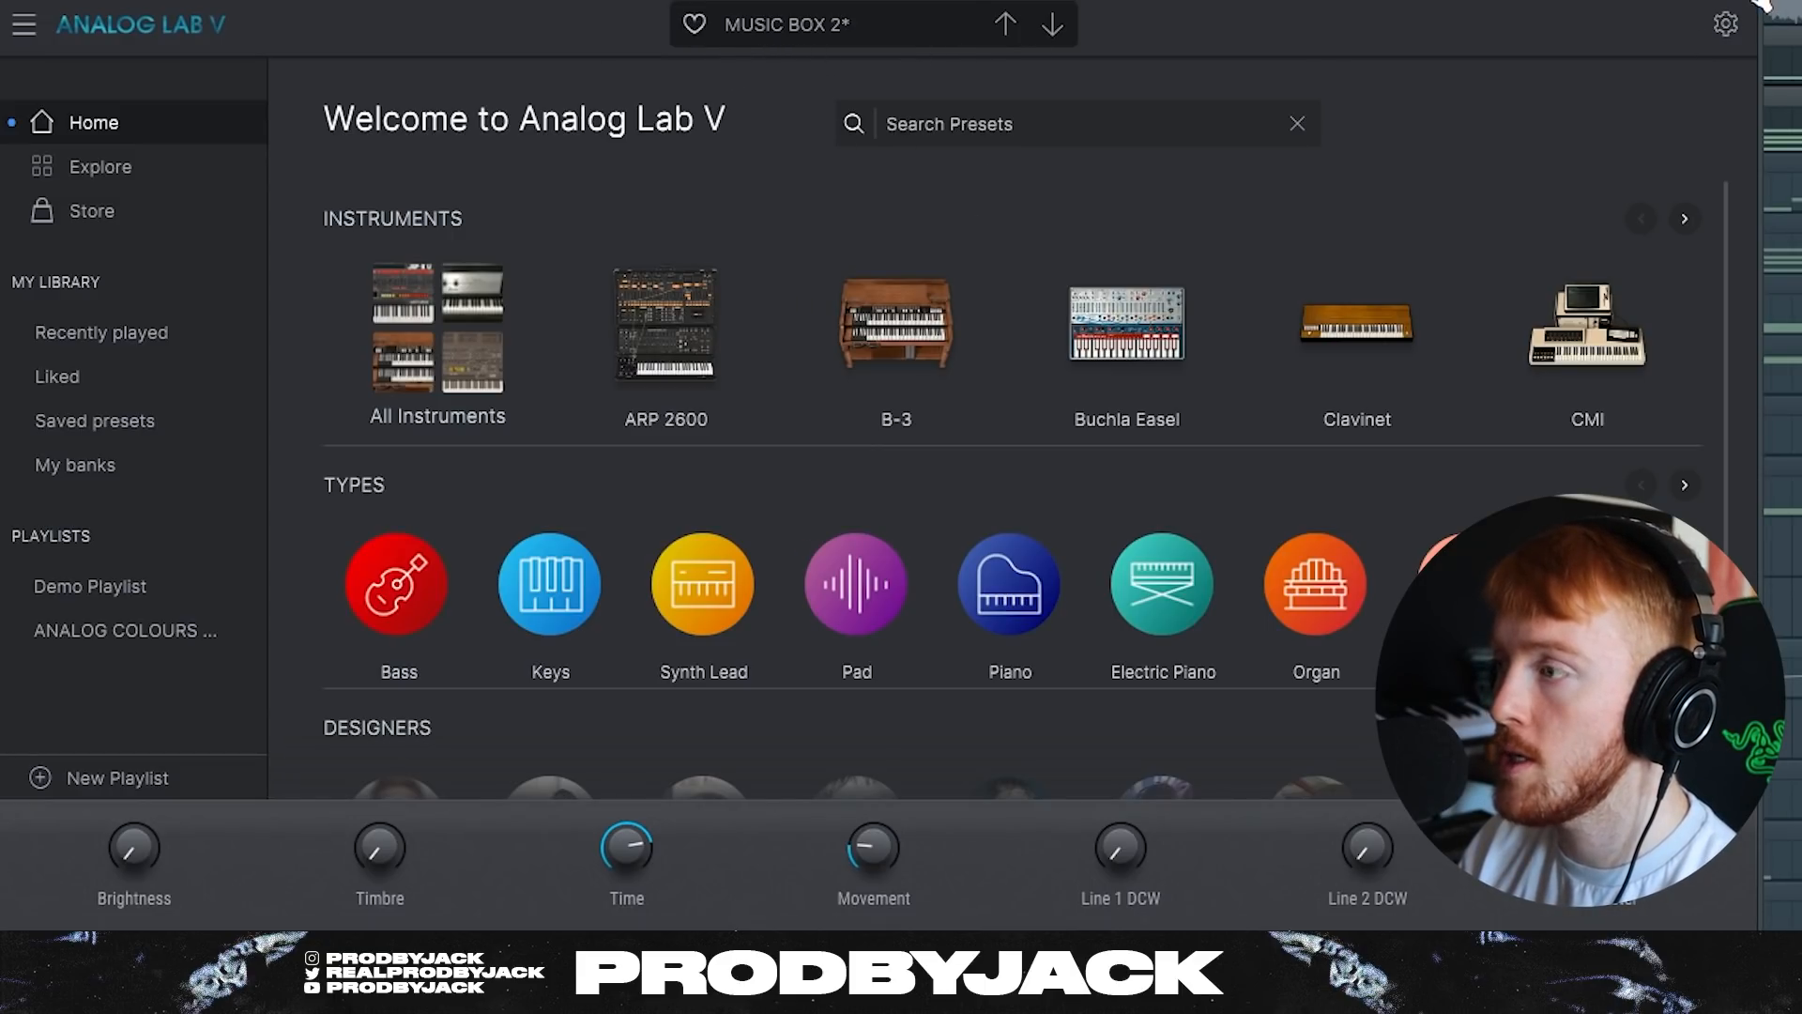
# - Close the Music Box 2 instrument window and show the Analog Lab V #2 chords in the piano roll
pyautogui.click(1753, 1)
pyautogui.rightClick(350, 364)
pyautogui.click(404, 353)
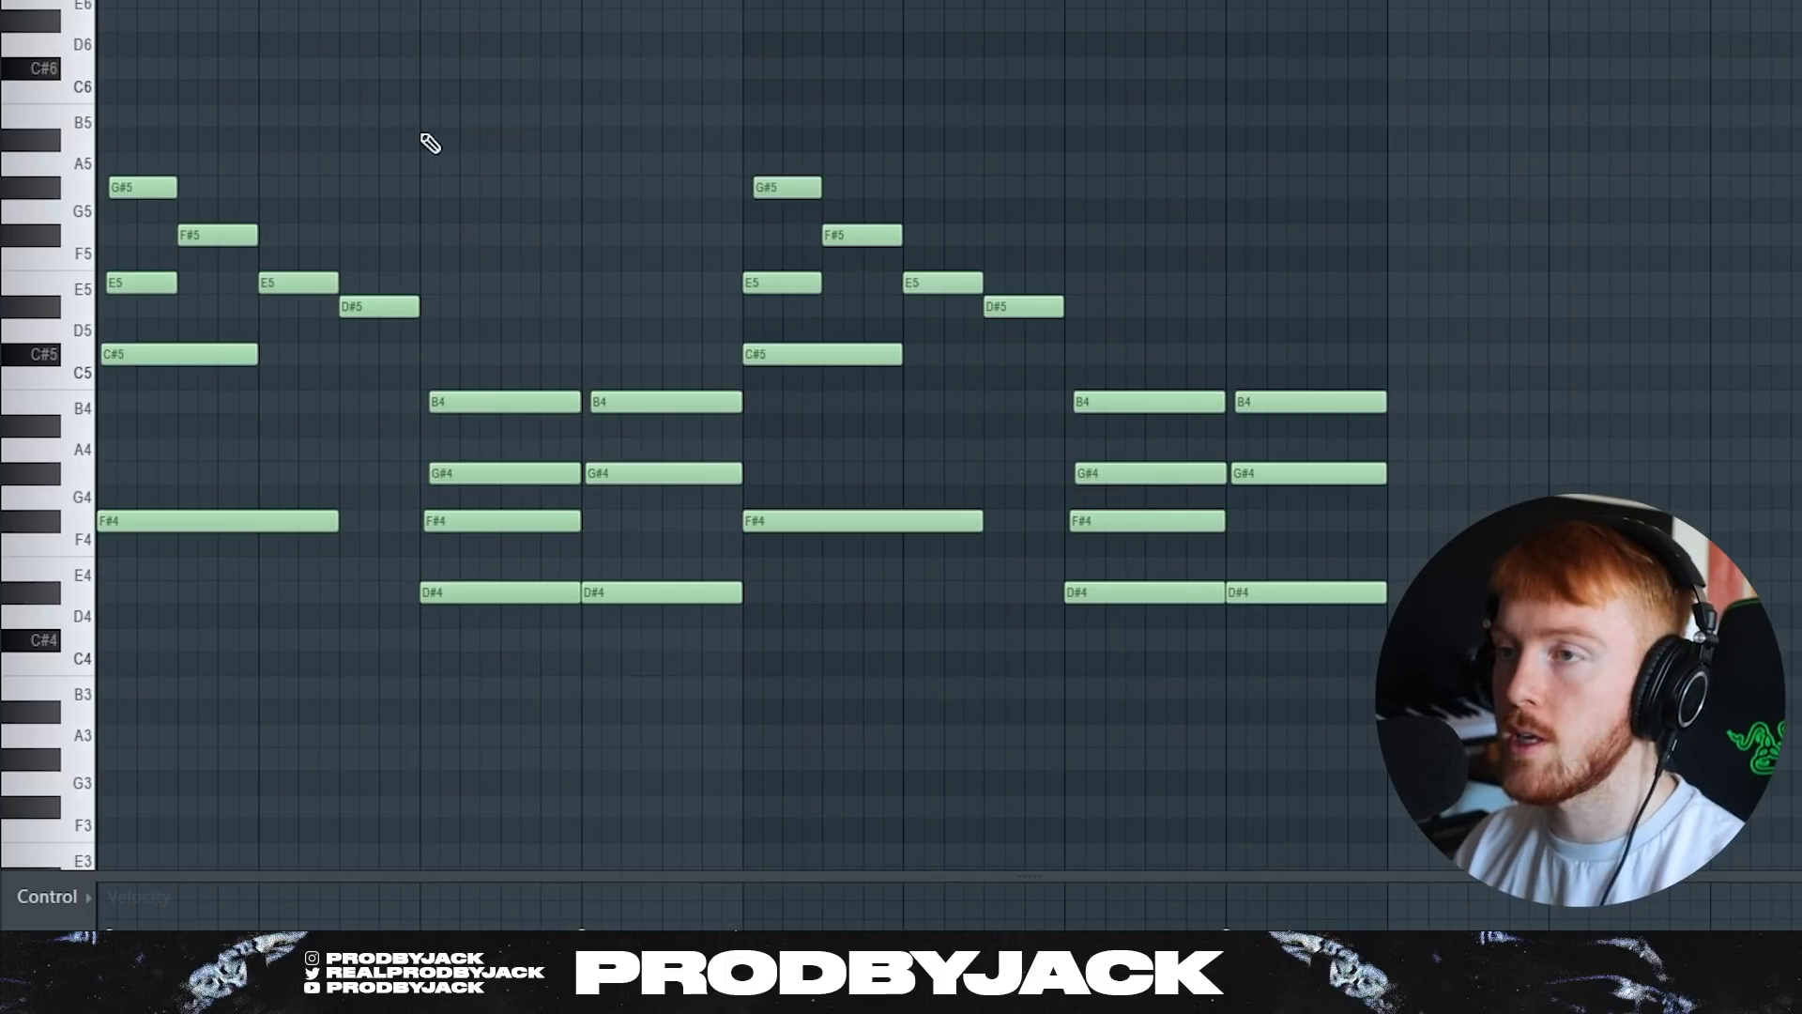
pyautogui.click(67, 185)
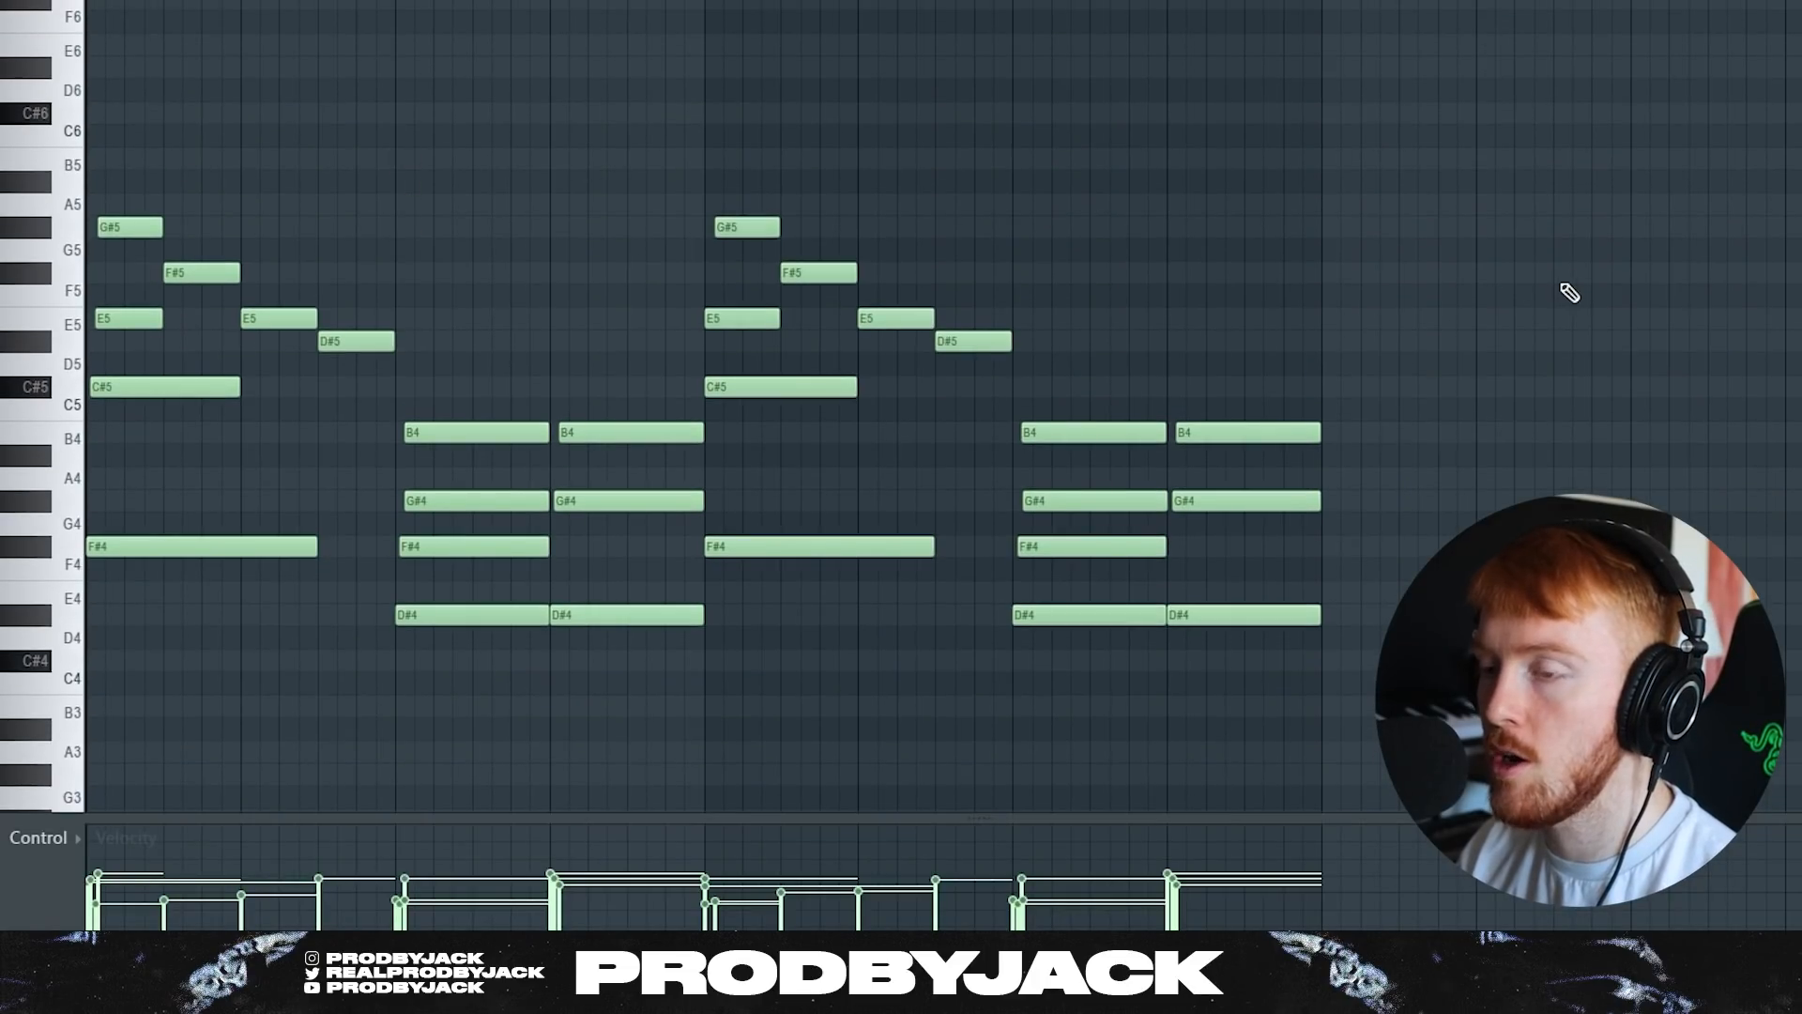
# - Play back the Analog Lab V #2 chord pattern in the piano roll
pyautogui.moveTo(1549, 108); pyautogui.dragTo(30, 649)
pyautogui.keyDown('ctrl'); pyautogui.click(327, 781); pyautogui.keyUp('ctrl')
pyautogui.moveTo(1444, 121); pyautogui.dragTo(68, 569)
pyautogui.keyDown('ctrl'); pyautogui.click(389, 191); pyautogui.keyUp('ctrl')
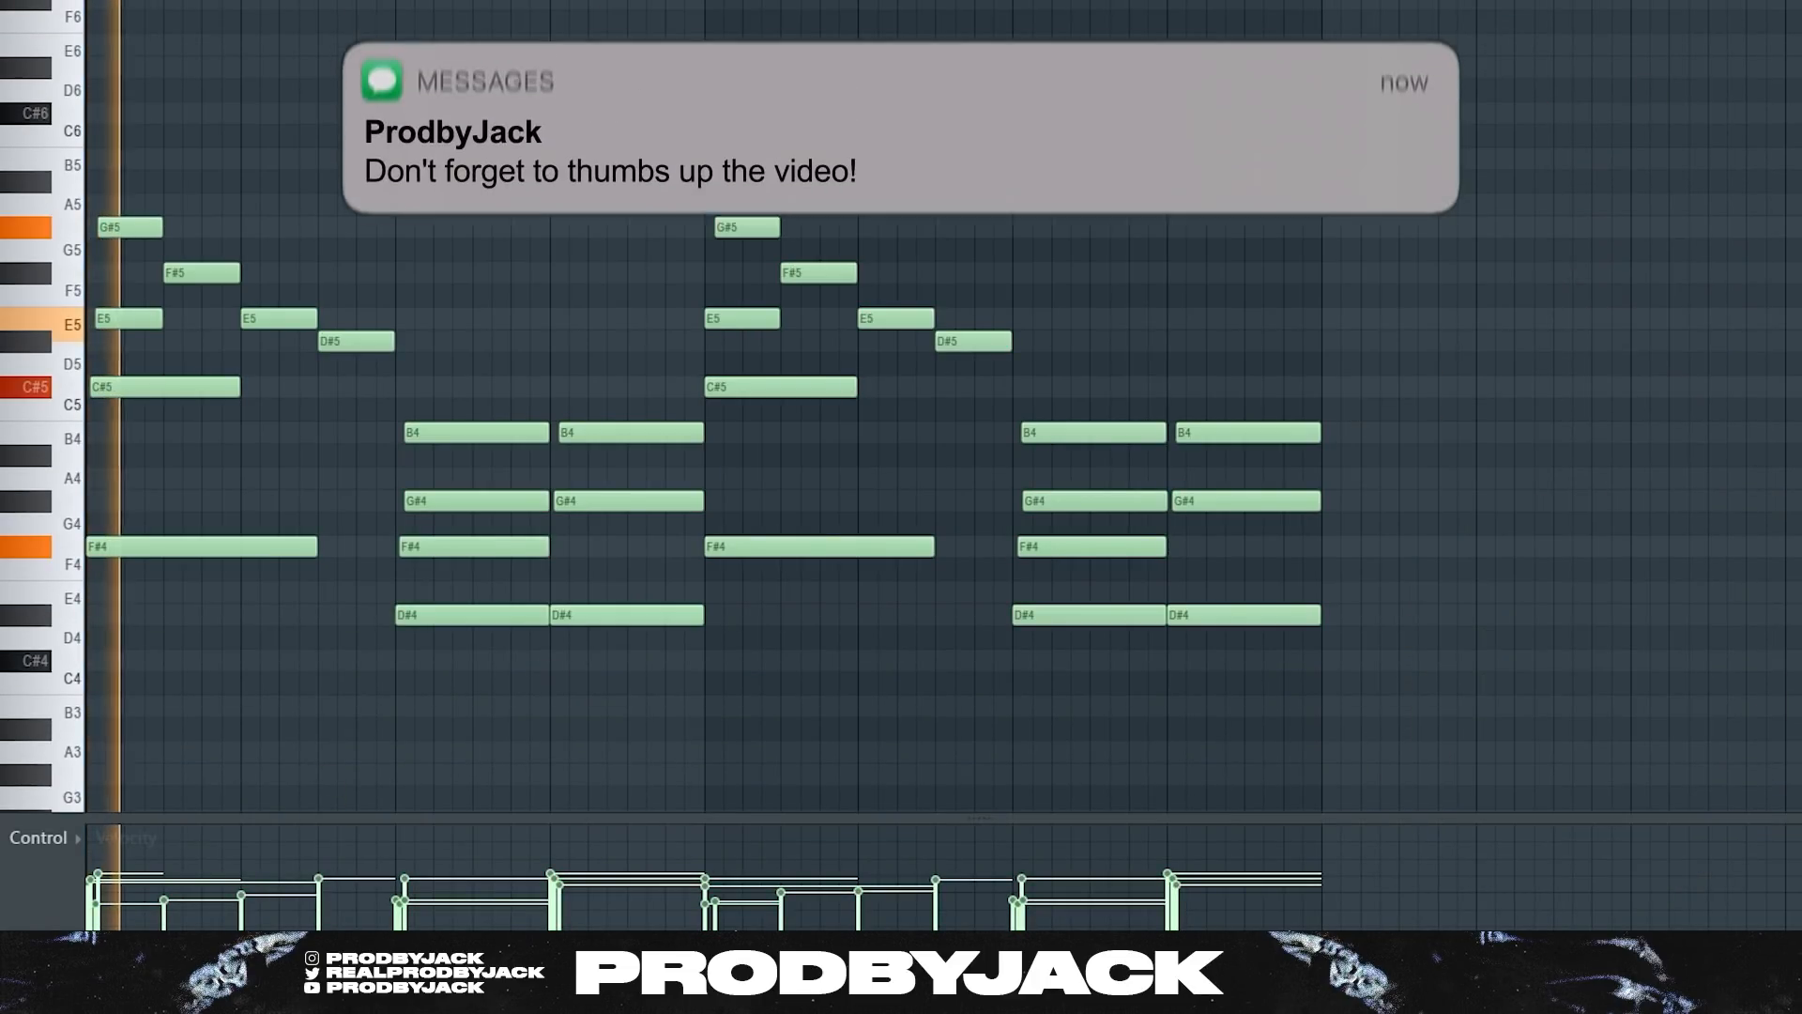
pyautogui.press('space')
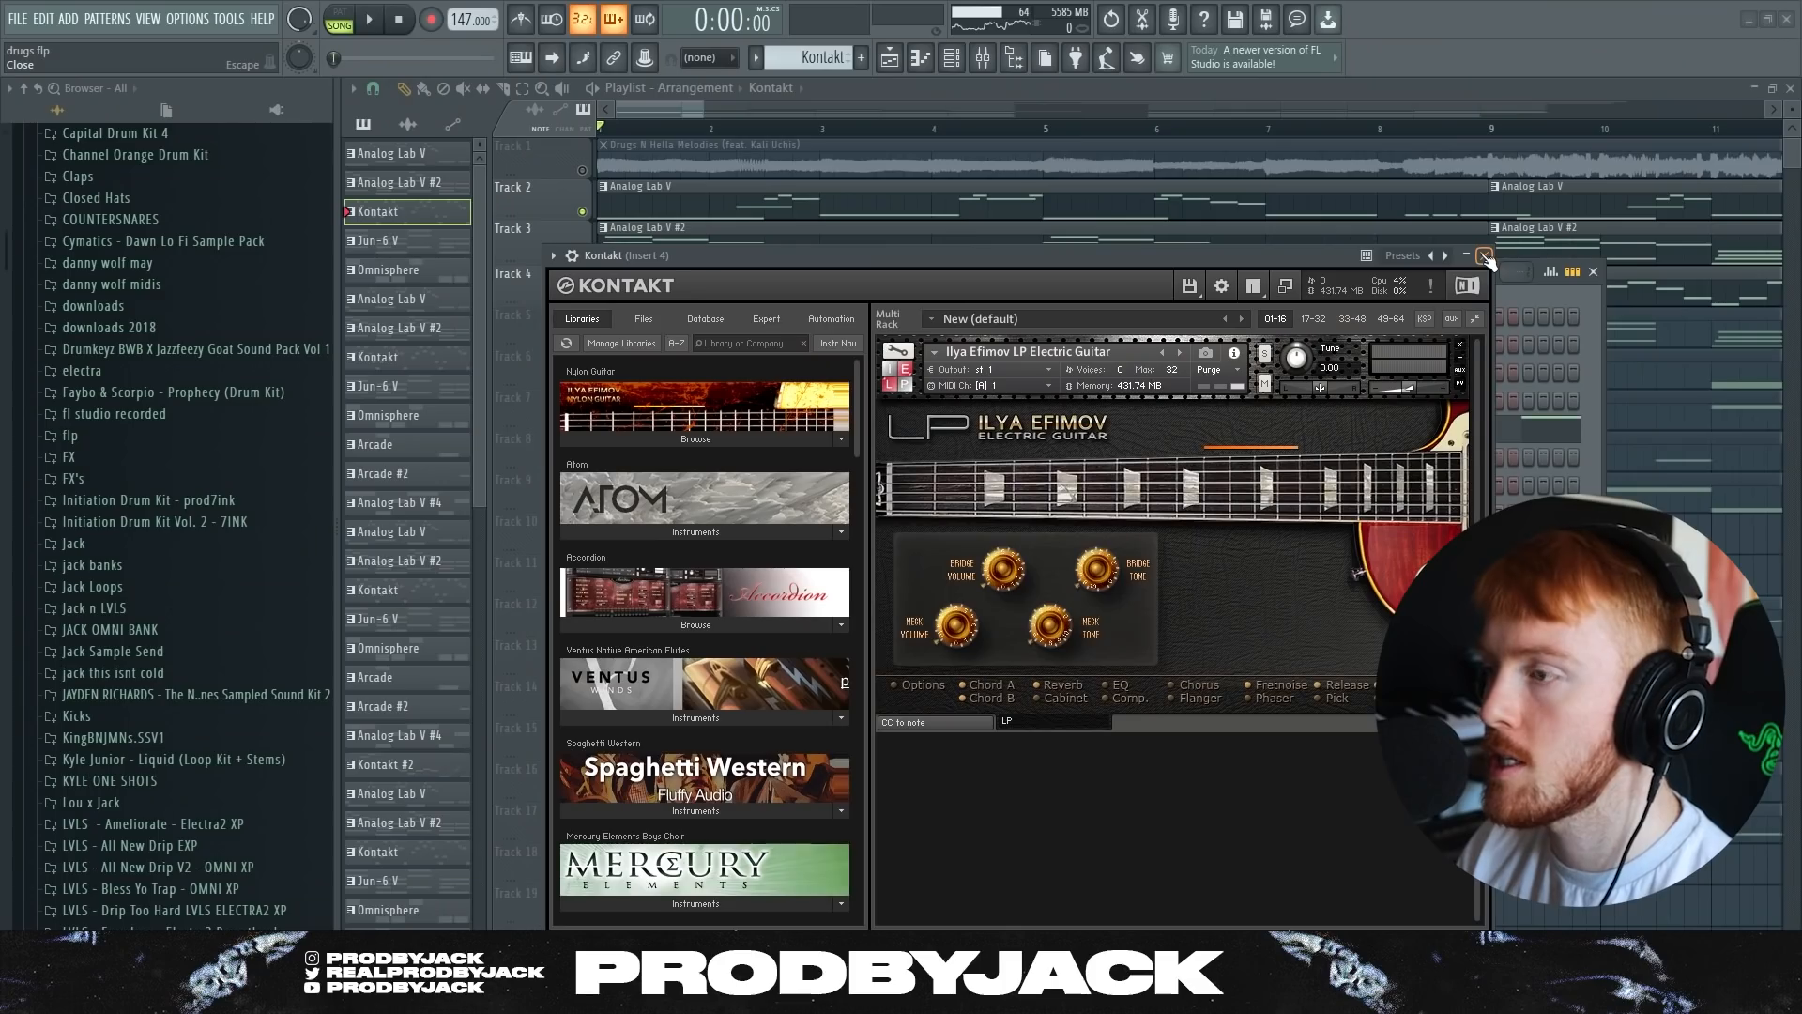
# - Close the Kontakt electric guitar window and show the Kontakt channel's notes in the piano roll
pyautogui.click(1485, 256)
pyautogui.rightClick(760, 430)
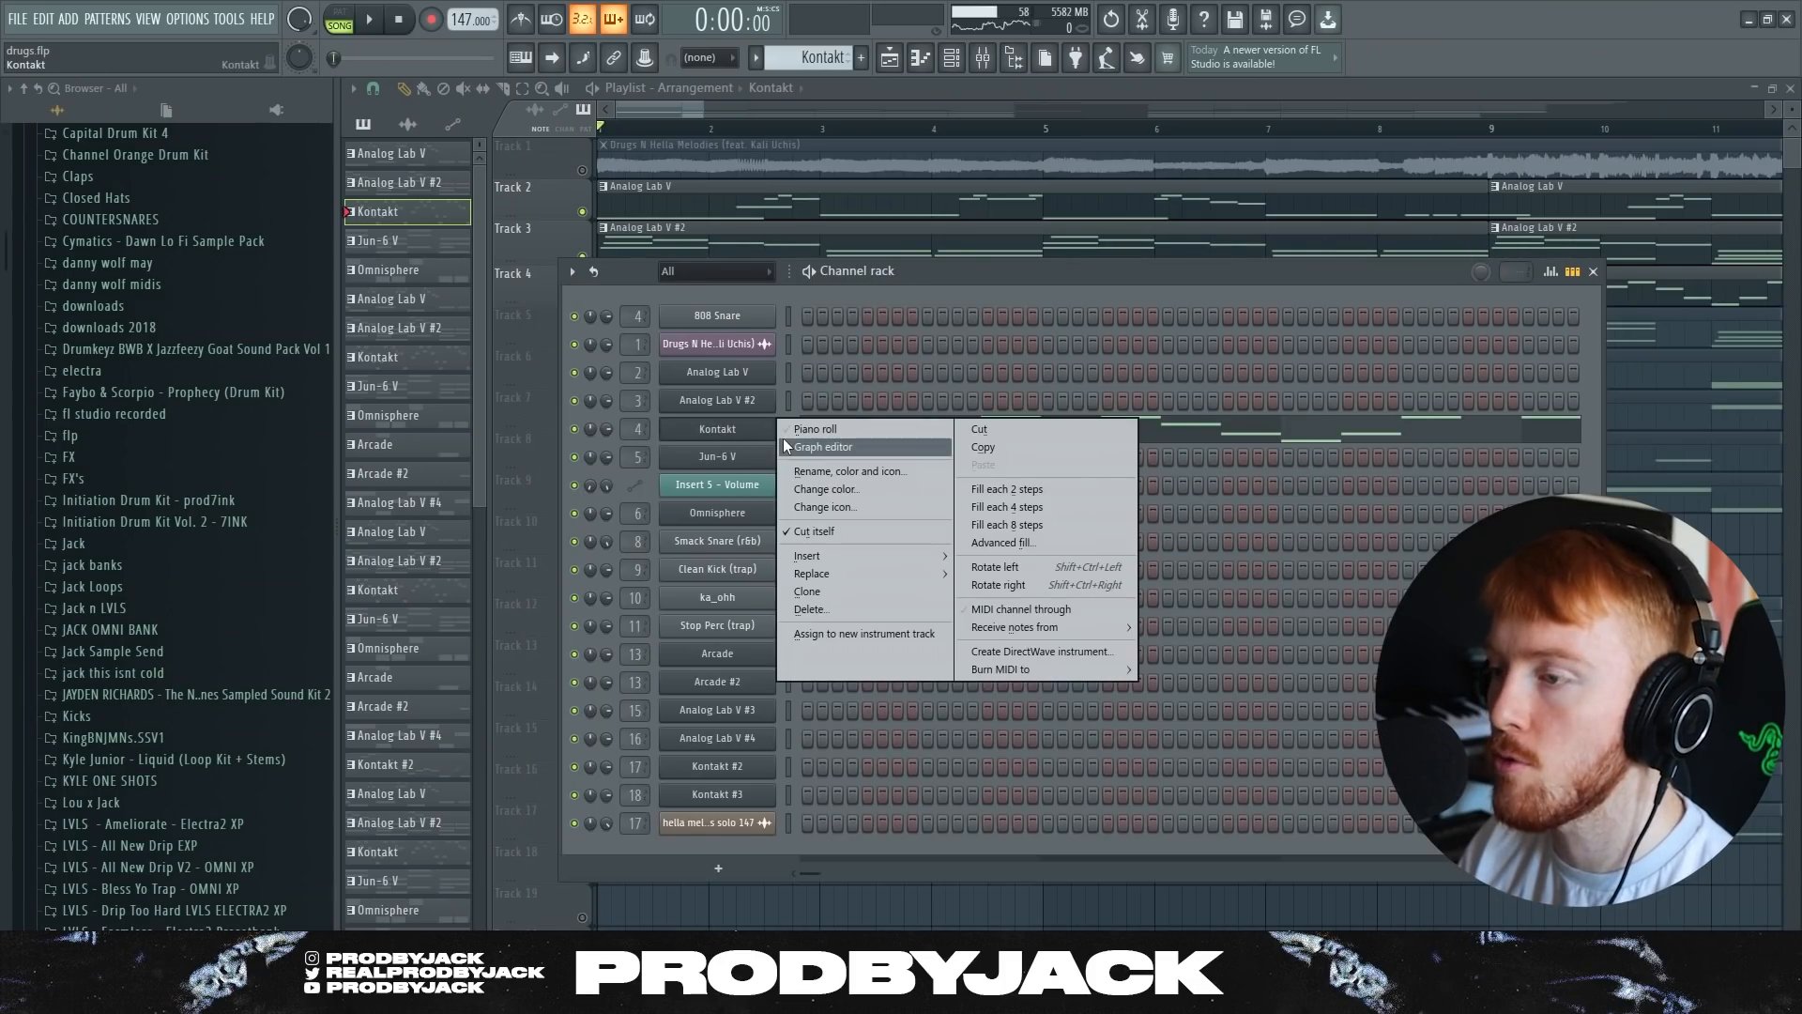
pyautogui.click(781, 442)
pyautogui.scroll(3, 431, 248)
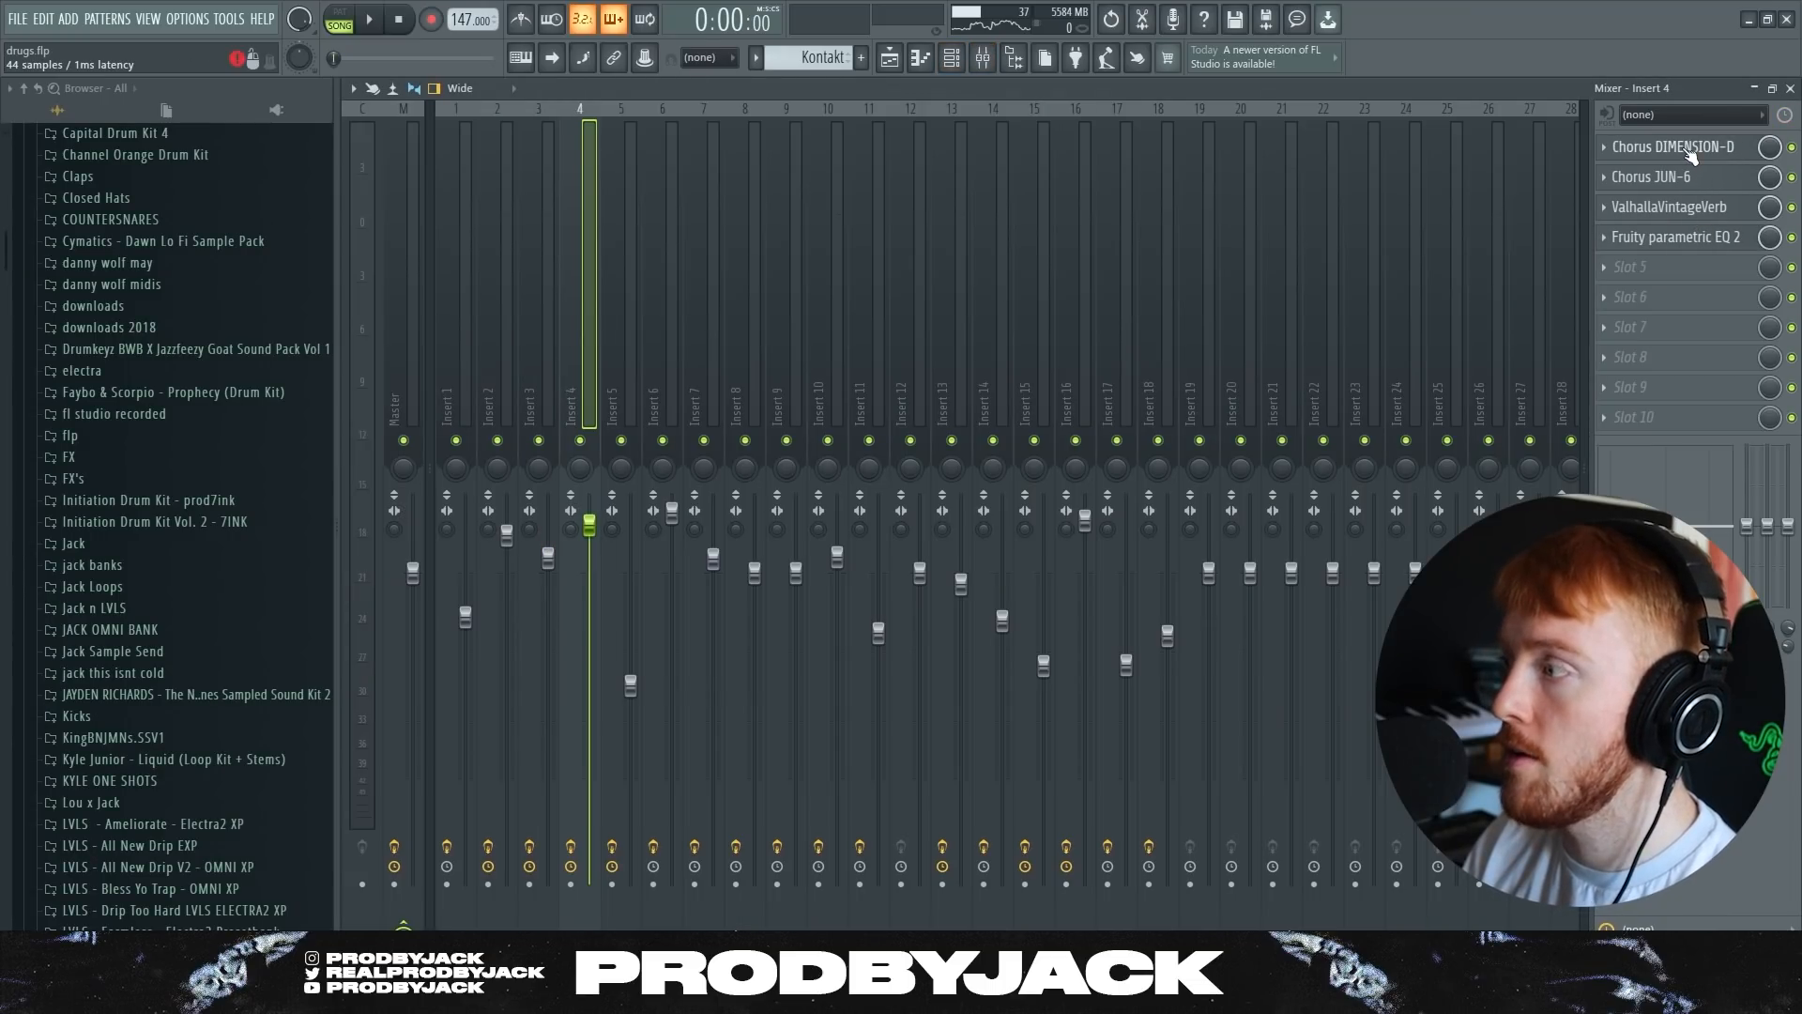
# - Inspect the Chorus DIMENSION-D effect on Insert 4 and play the Kontakt guitar melody
pyautogui.click(1688, 148)
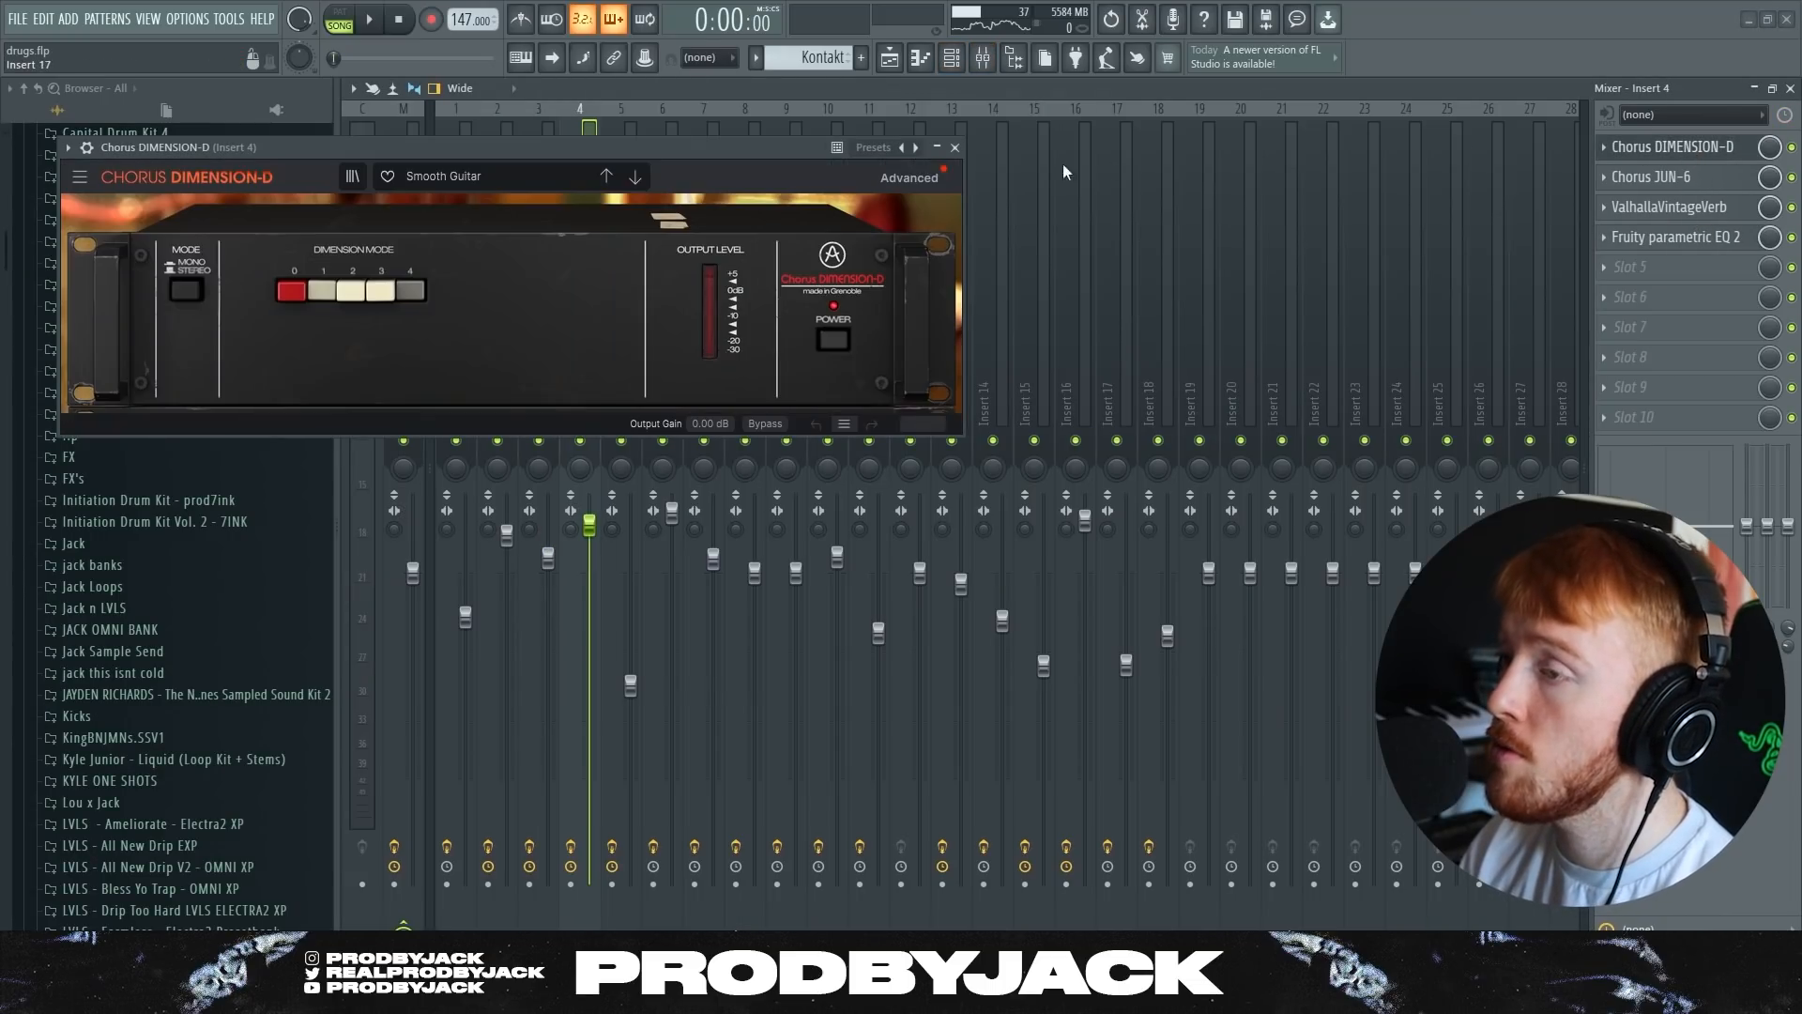
pyautogui.moveTo(696, 140); pyautogui.dragTo(929, 177)
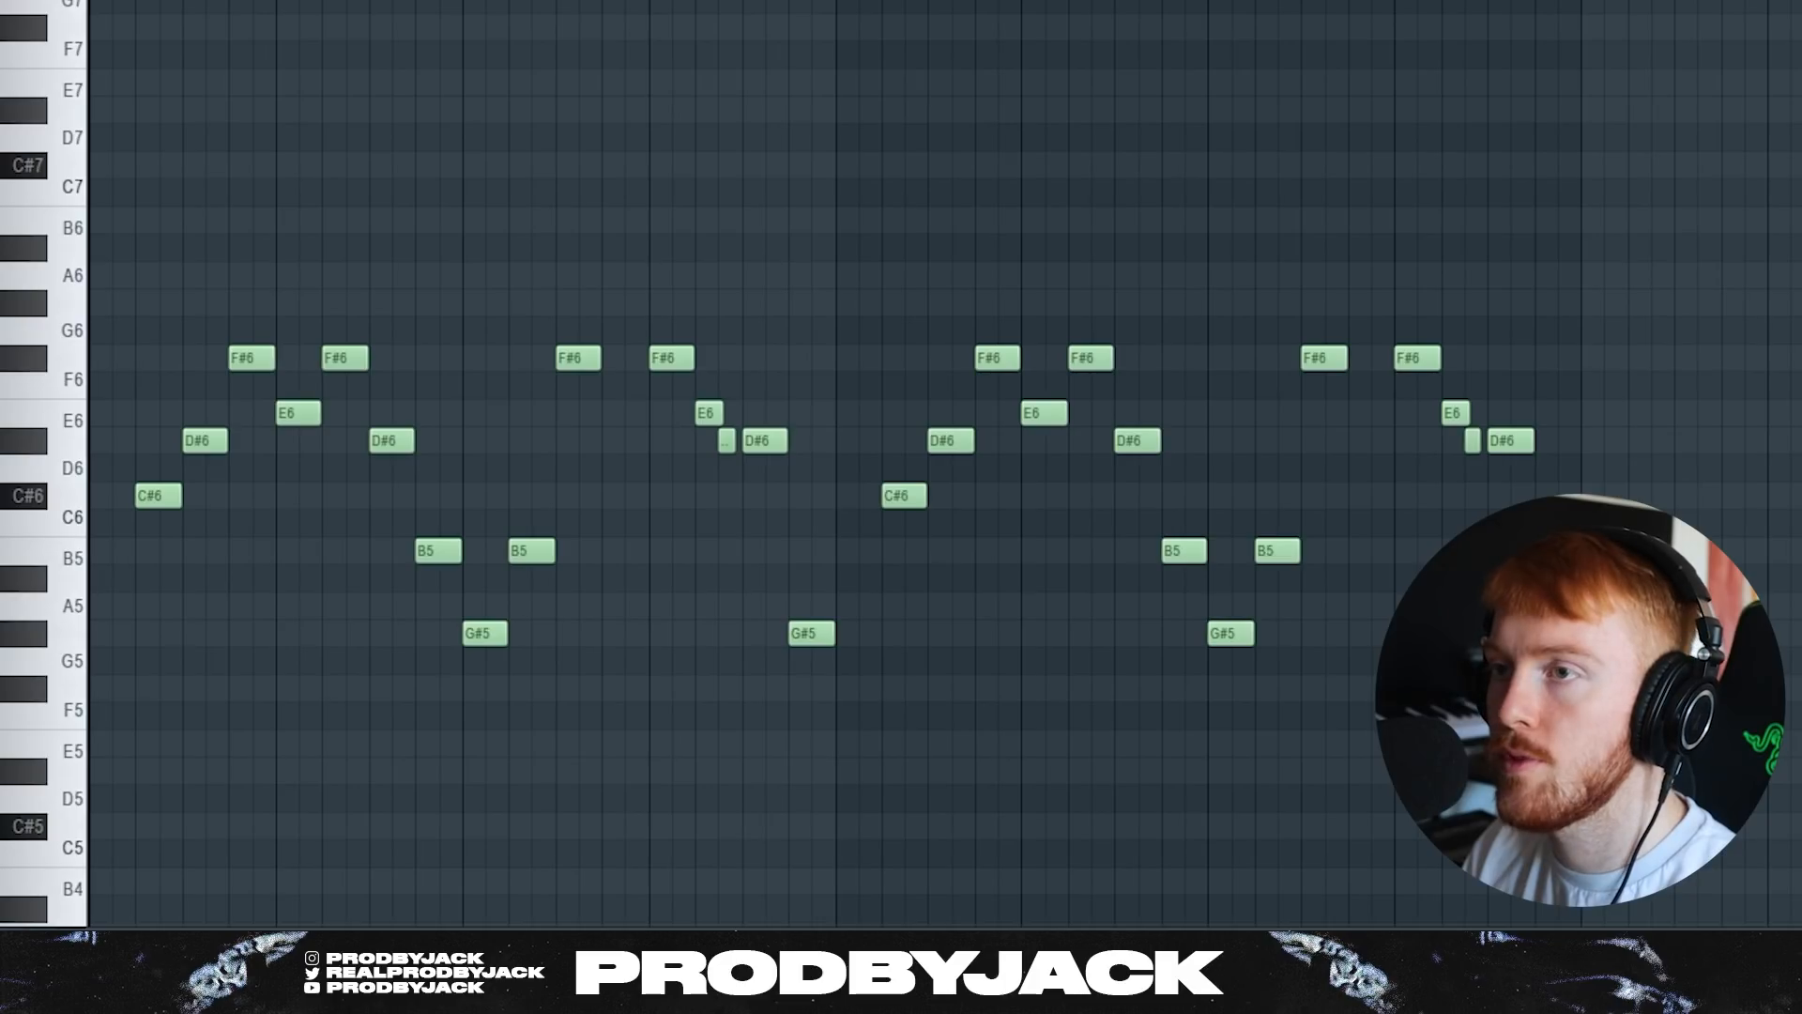
pyautogui.press('space')
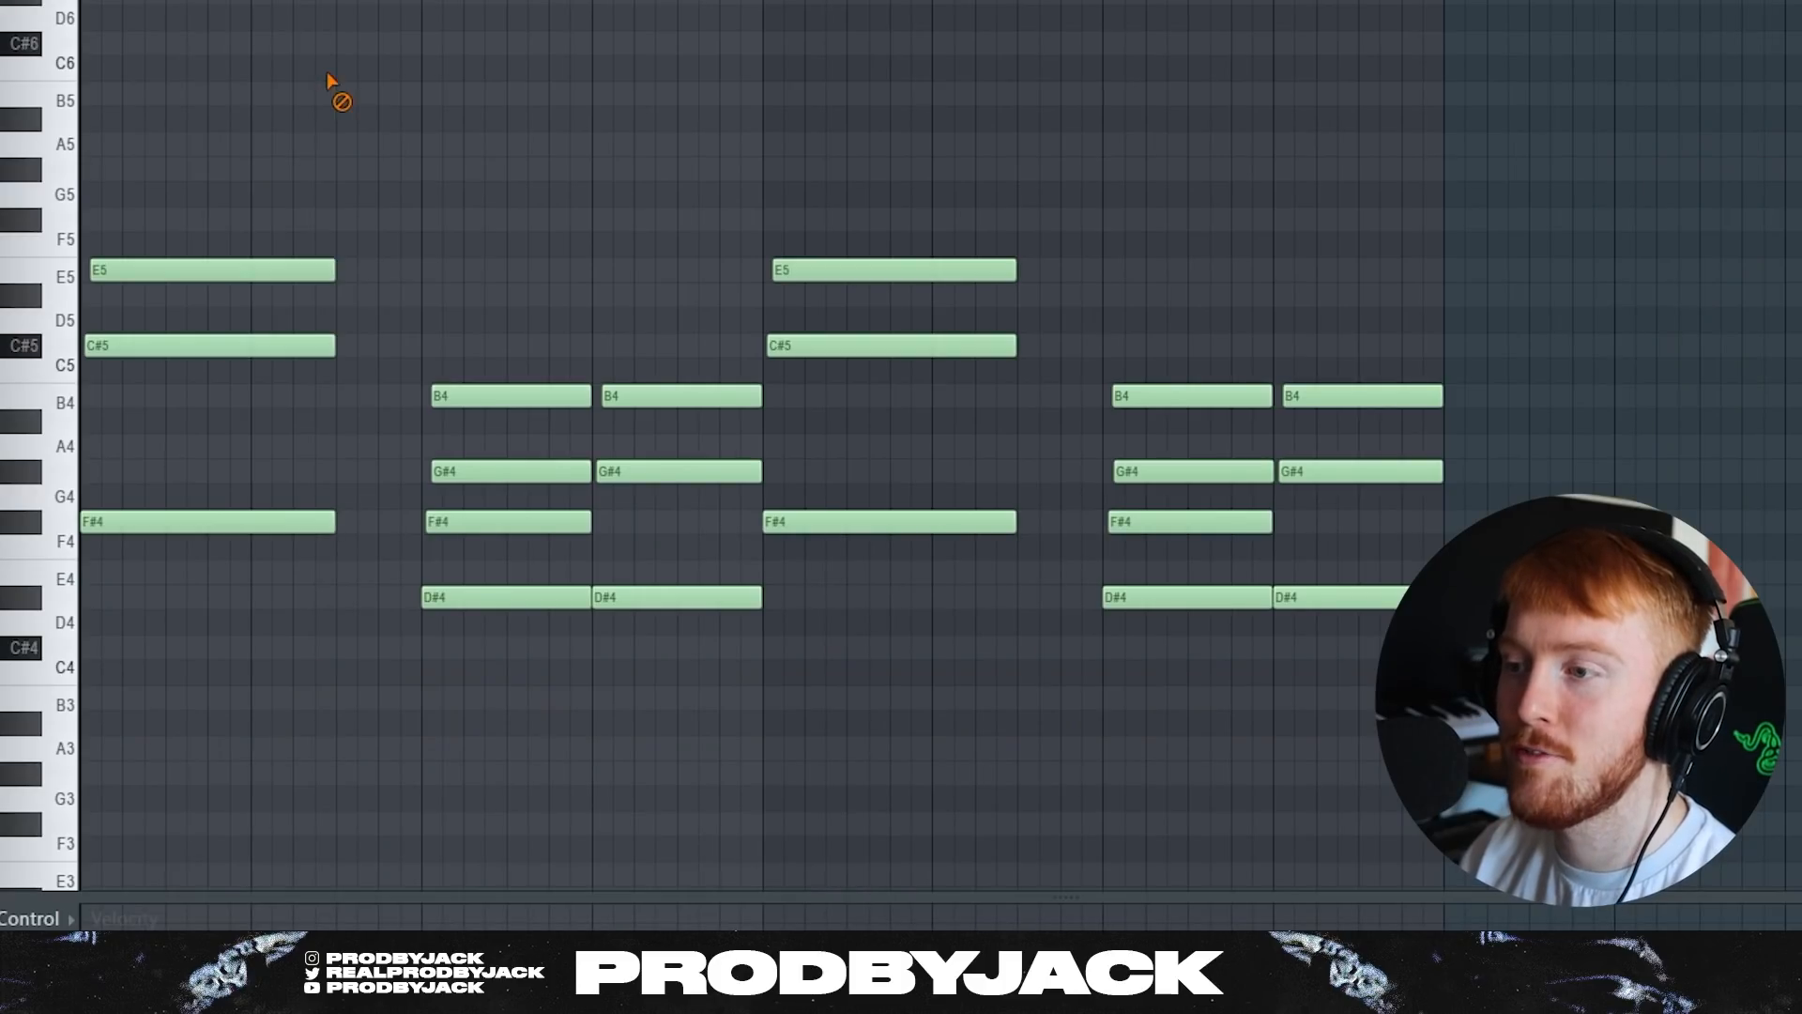
# - Play the Jun-6 V chord pattern and switch playback from pattern to song mode
pyautogui.press('space')
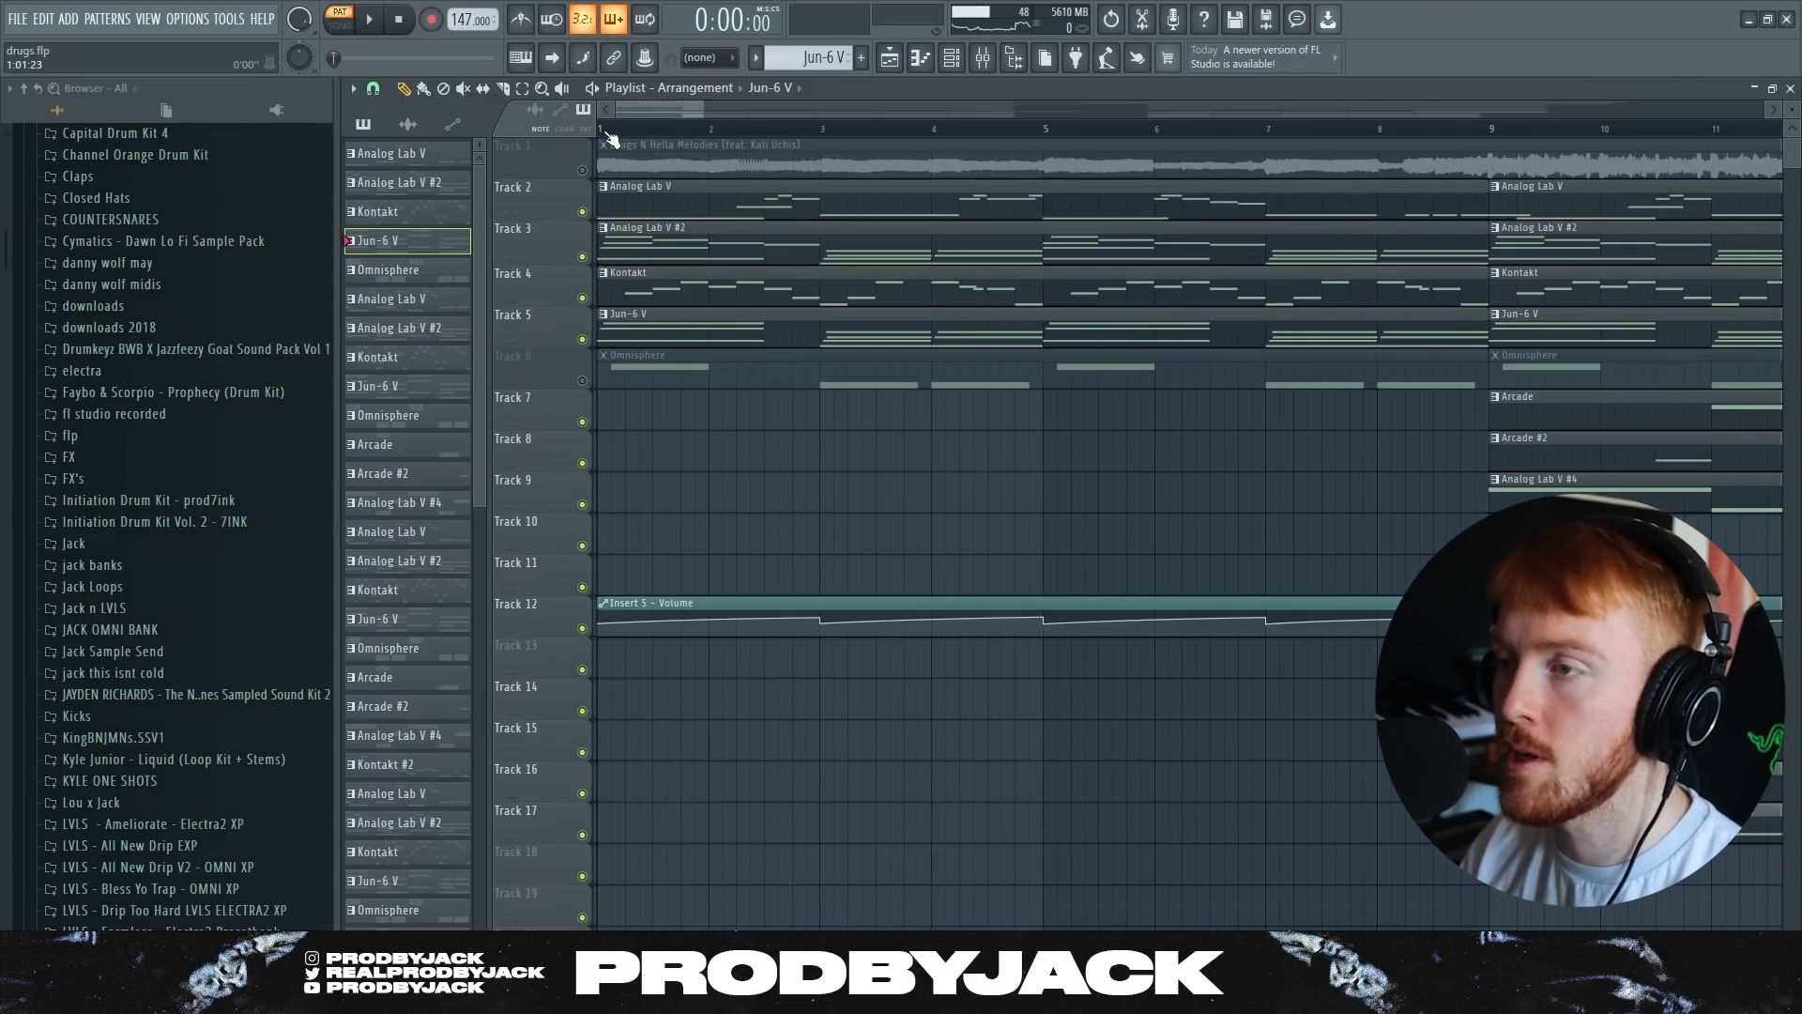
pyautogui.press('l')
# - Check the Dark Zim'bira - Main patch in Omnisphere and open the channel's piano roll
pyautogui.scroll(-3, 554, 208)
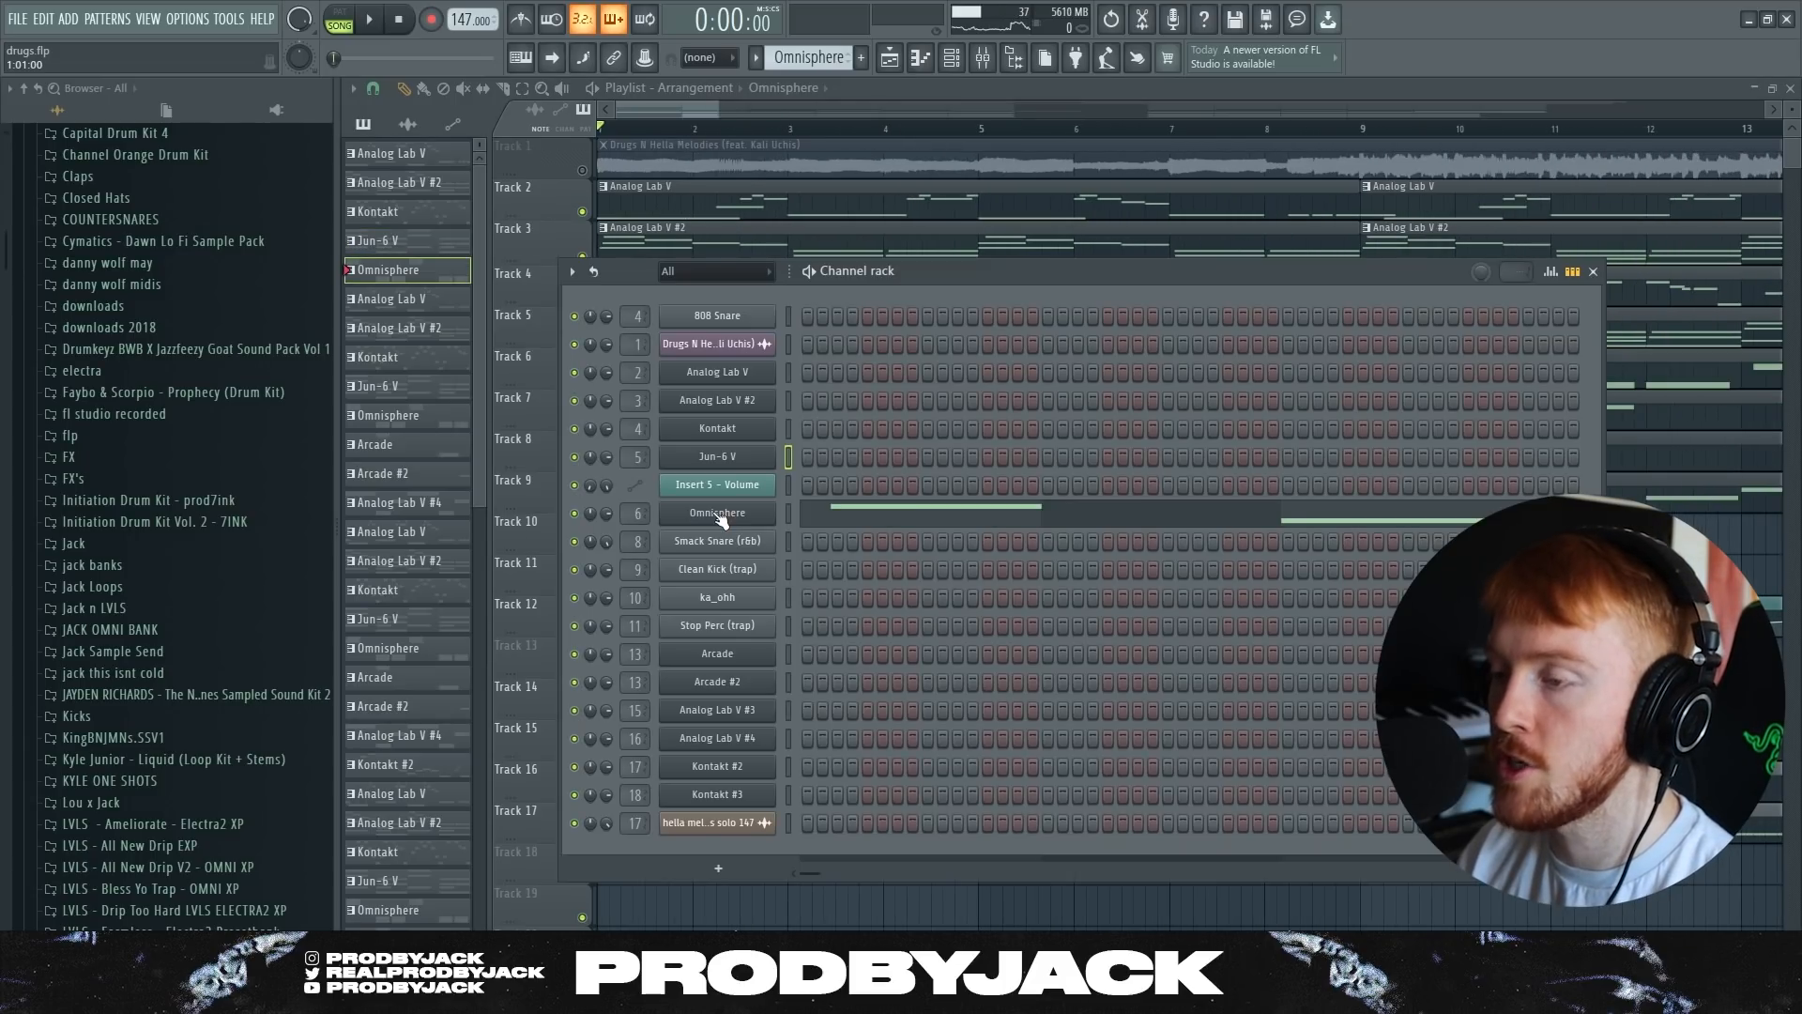
pyautogui.click(718, 515)
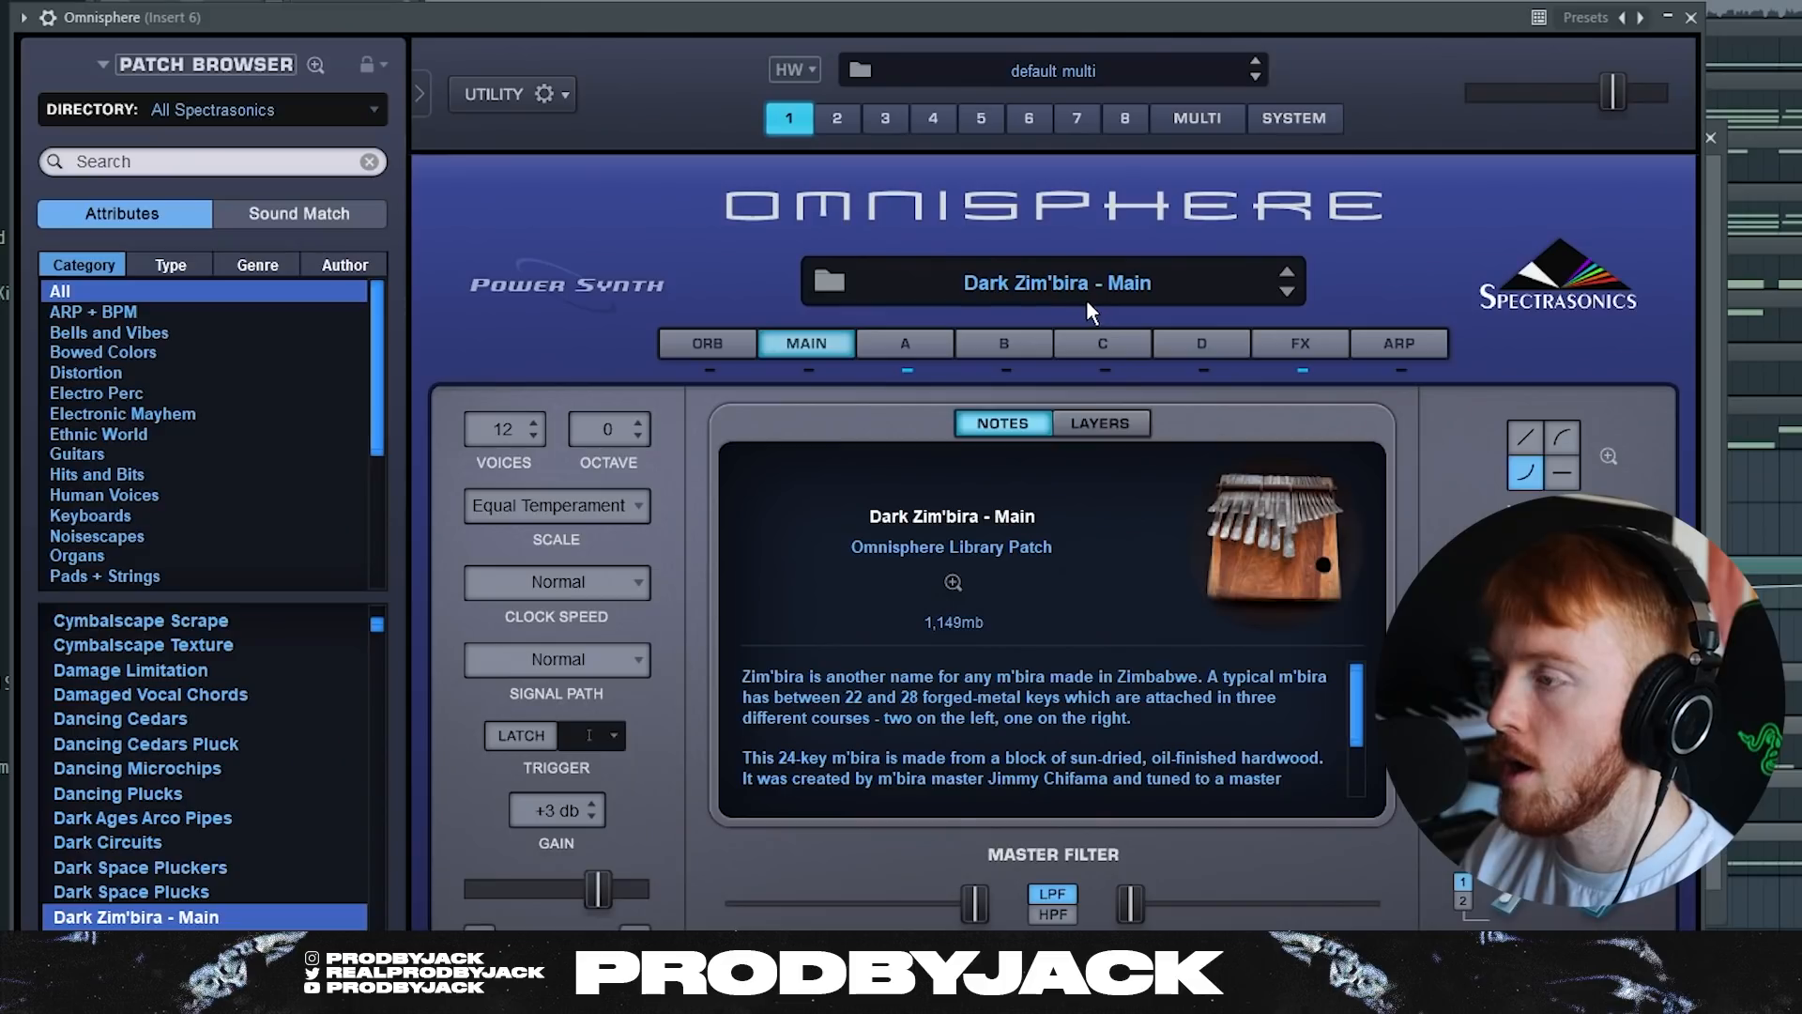
pyautogui.click(1671, 19)
pyautogui.rightClick(606, 616)
pyautogui.click(668, 610)
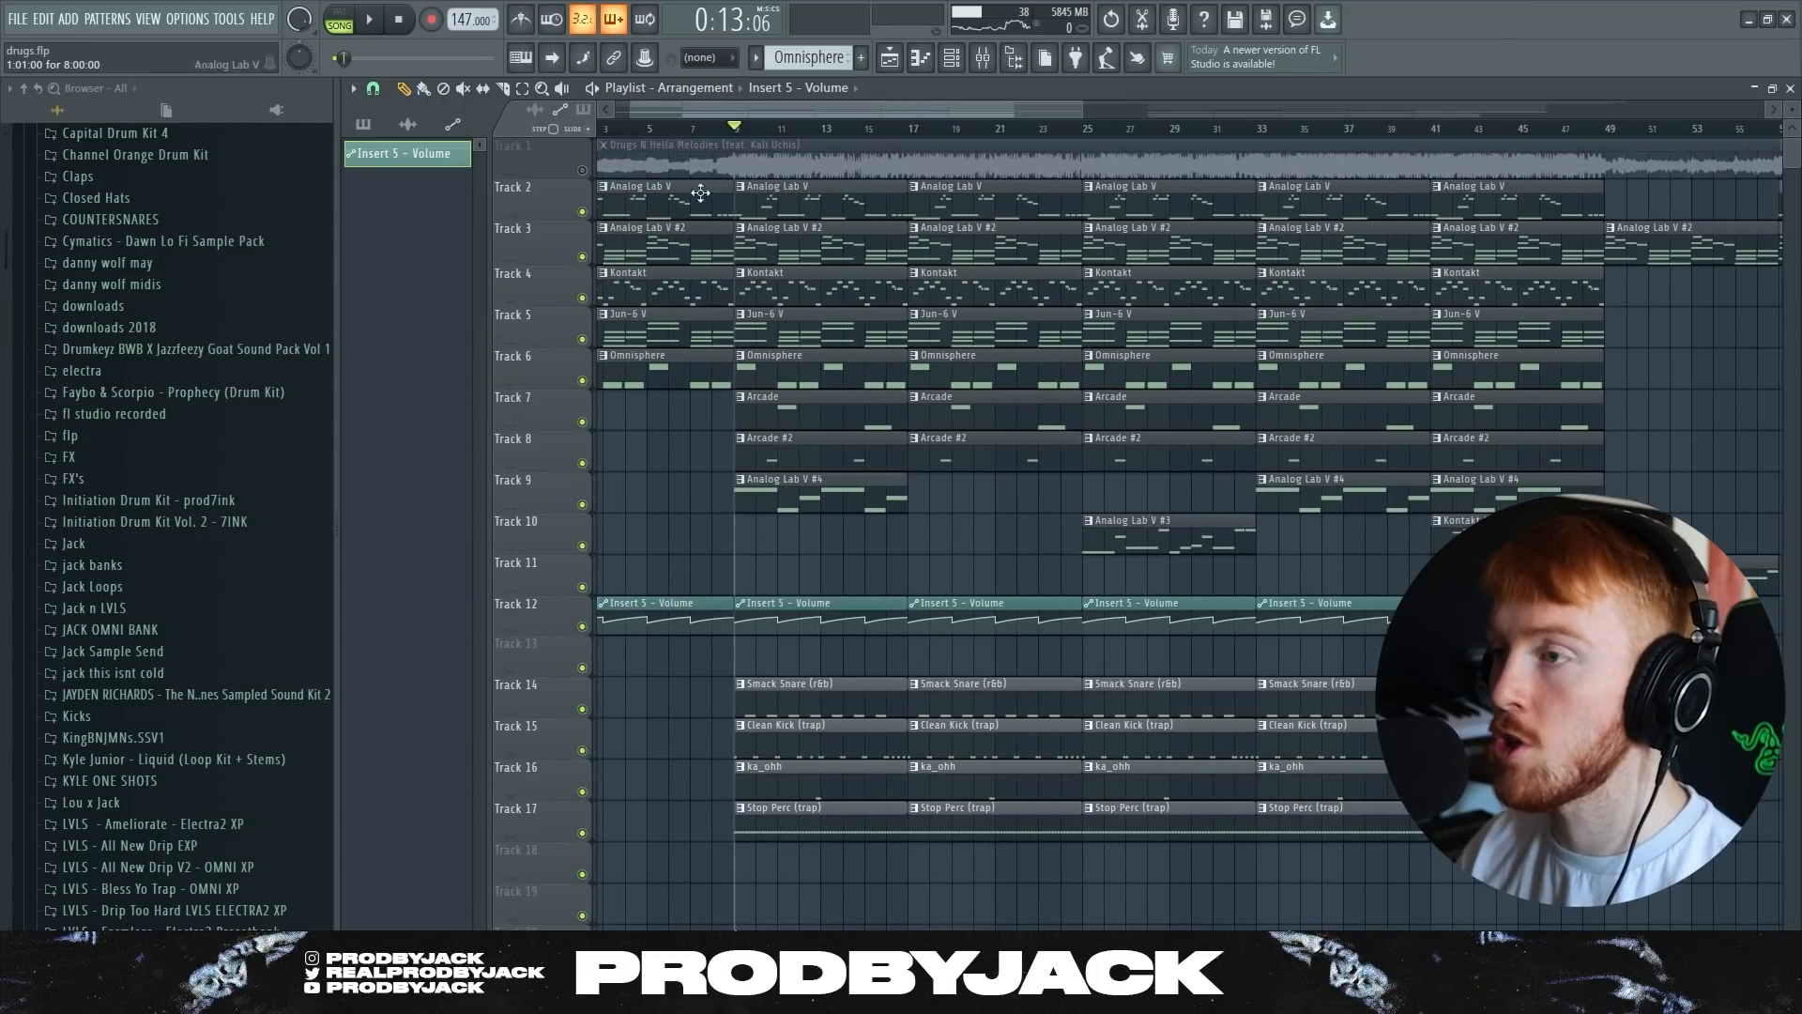
# - Close the Arcade #2 instrument, view its notes in the piano roll and return to the playlist
pyautogui.scroll(-6, 697, 432)
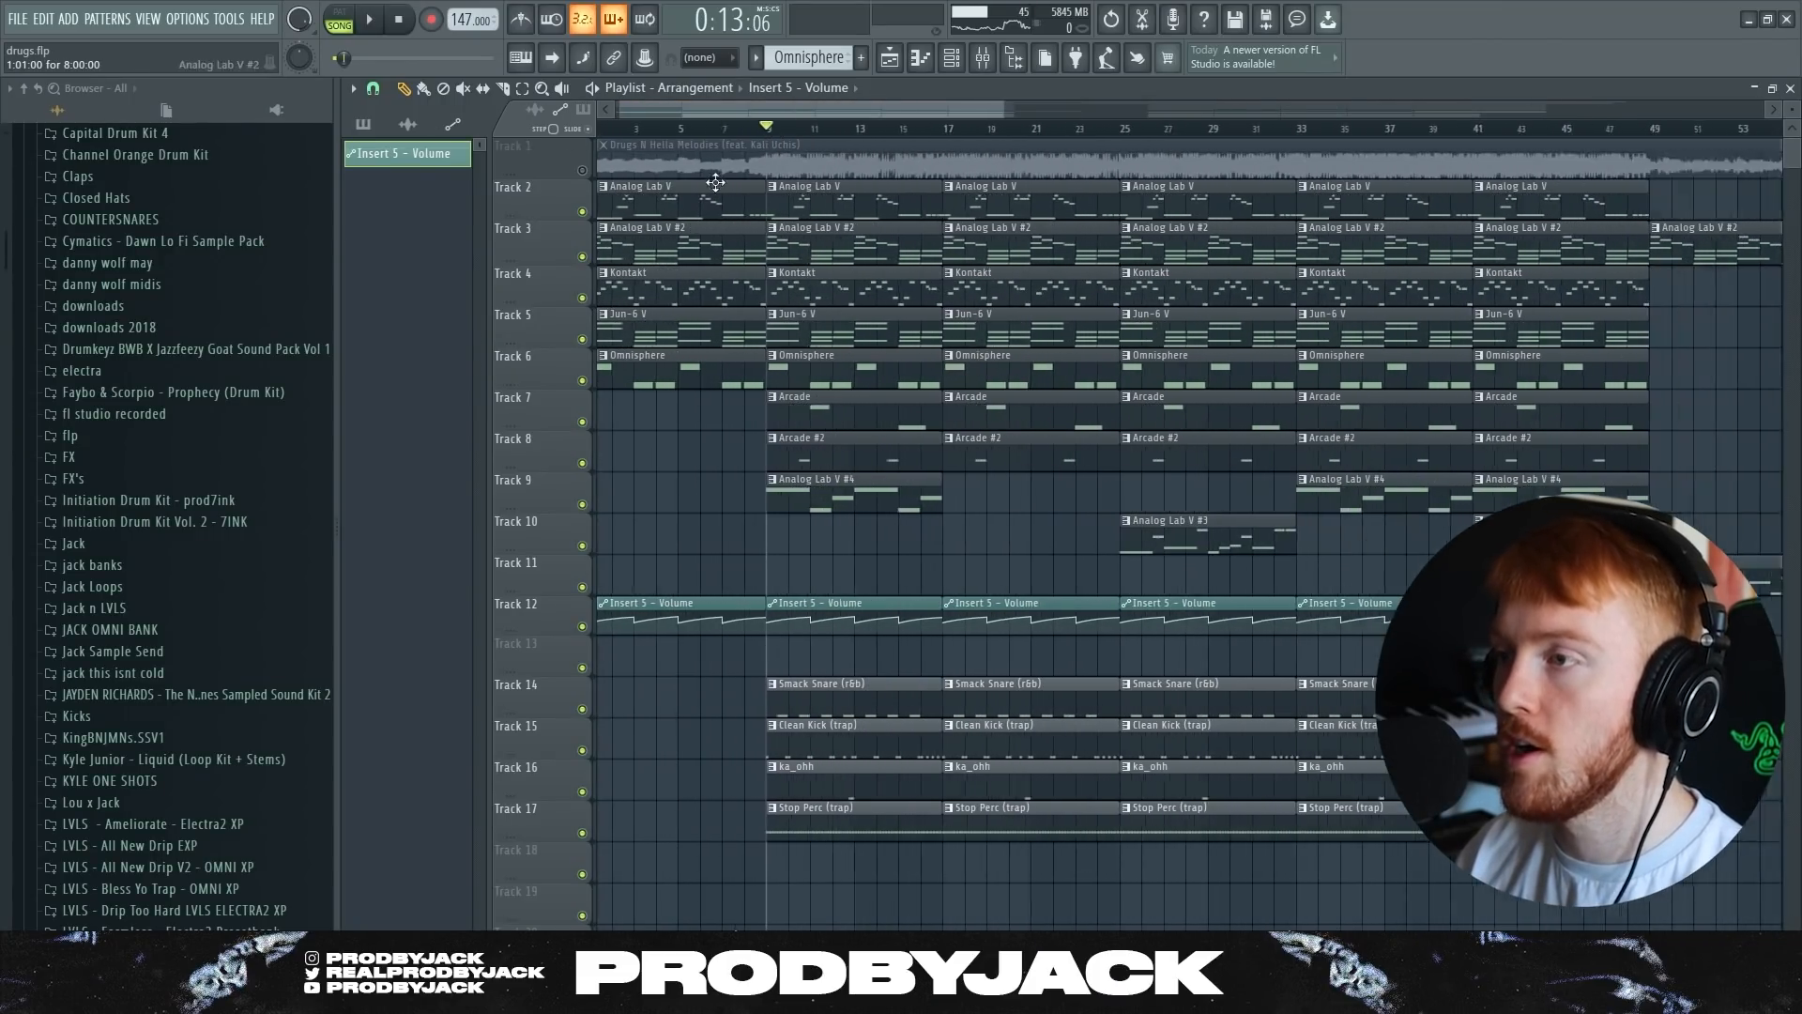
pyautogui.scroll(1, 697, 432)
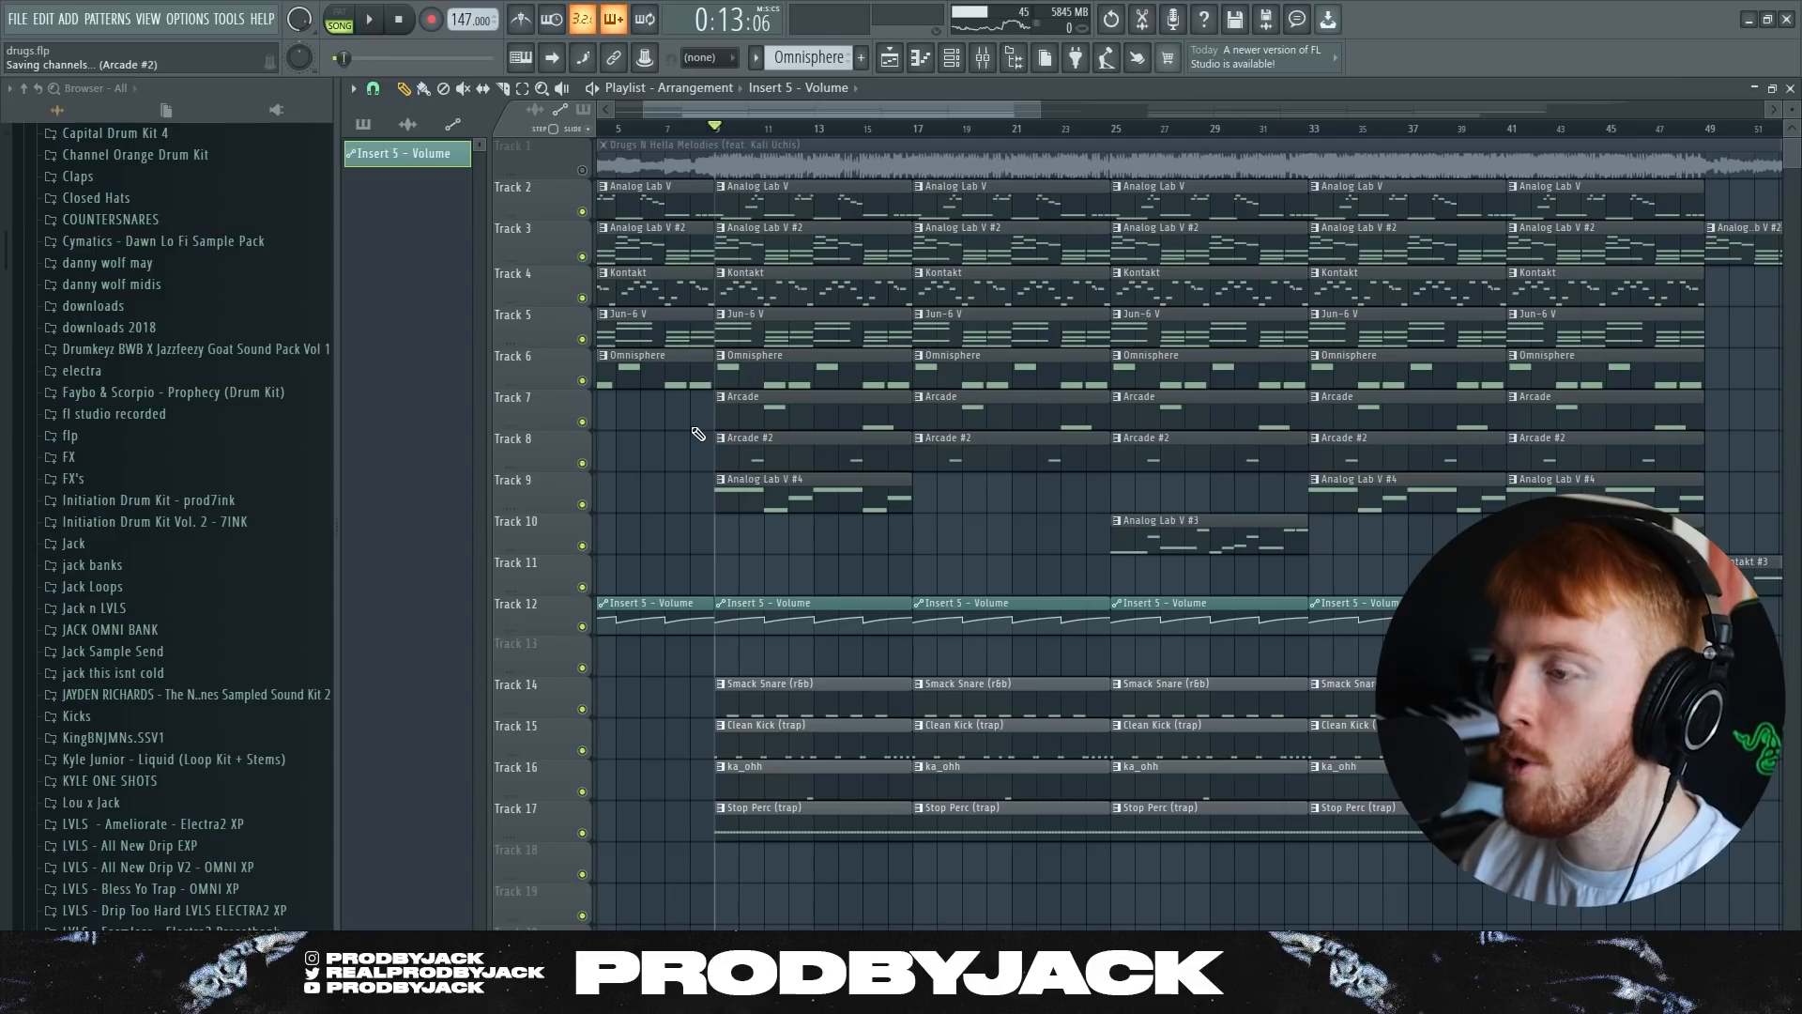
pyautogui.scroll(6, 668, 414)
pyautogui.scroll(-2, 681, 399)
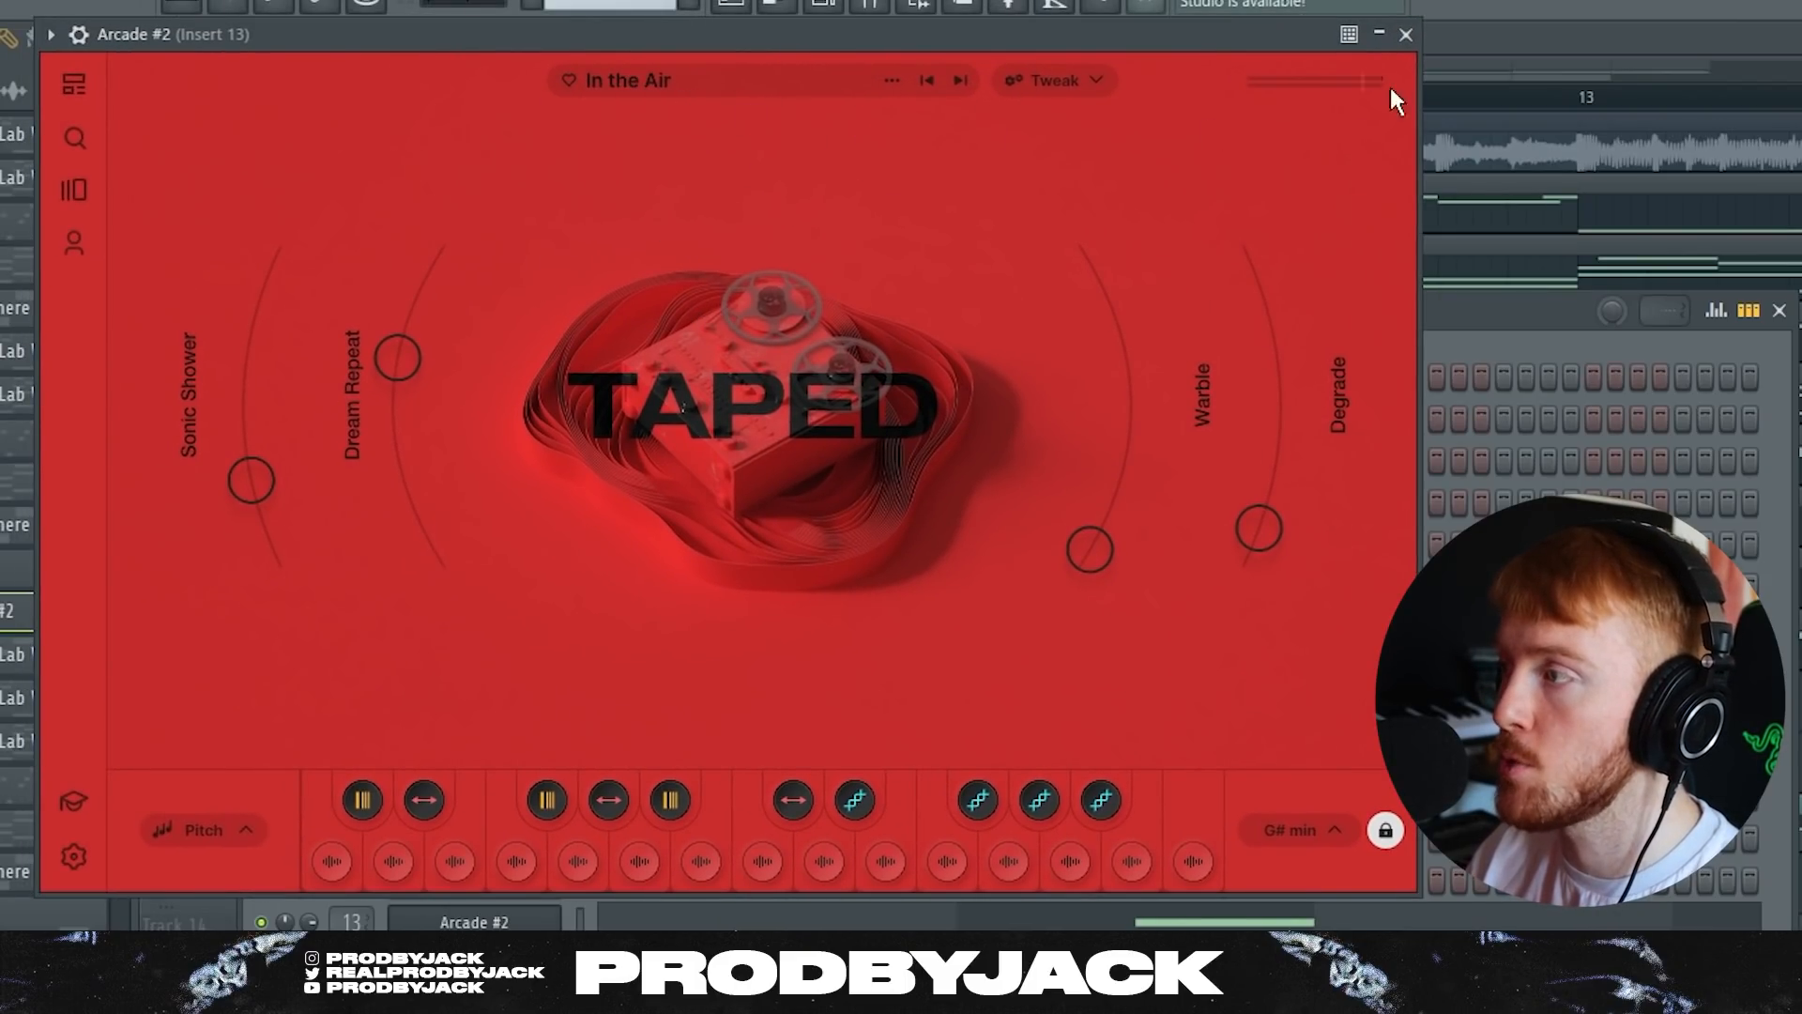
pyautogui.click(1405, 34)
pyautogui.rightClick(778, 672)
pyautogui.click(794, 683)
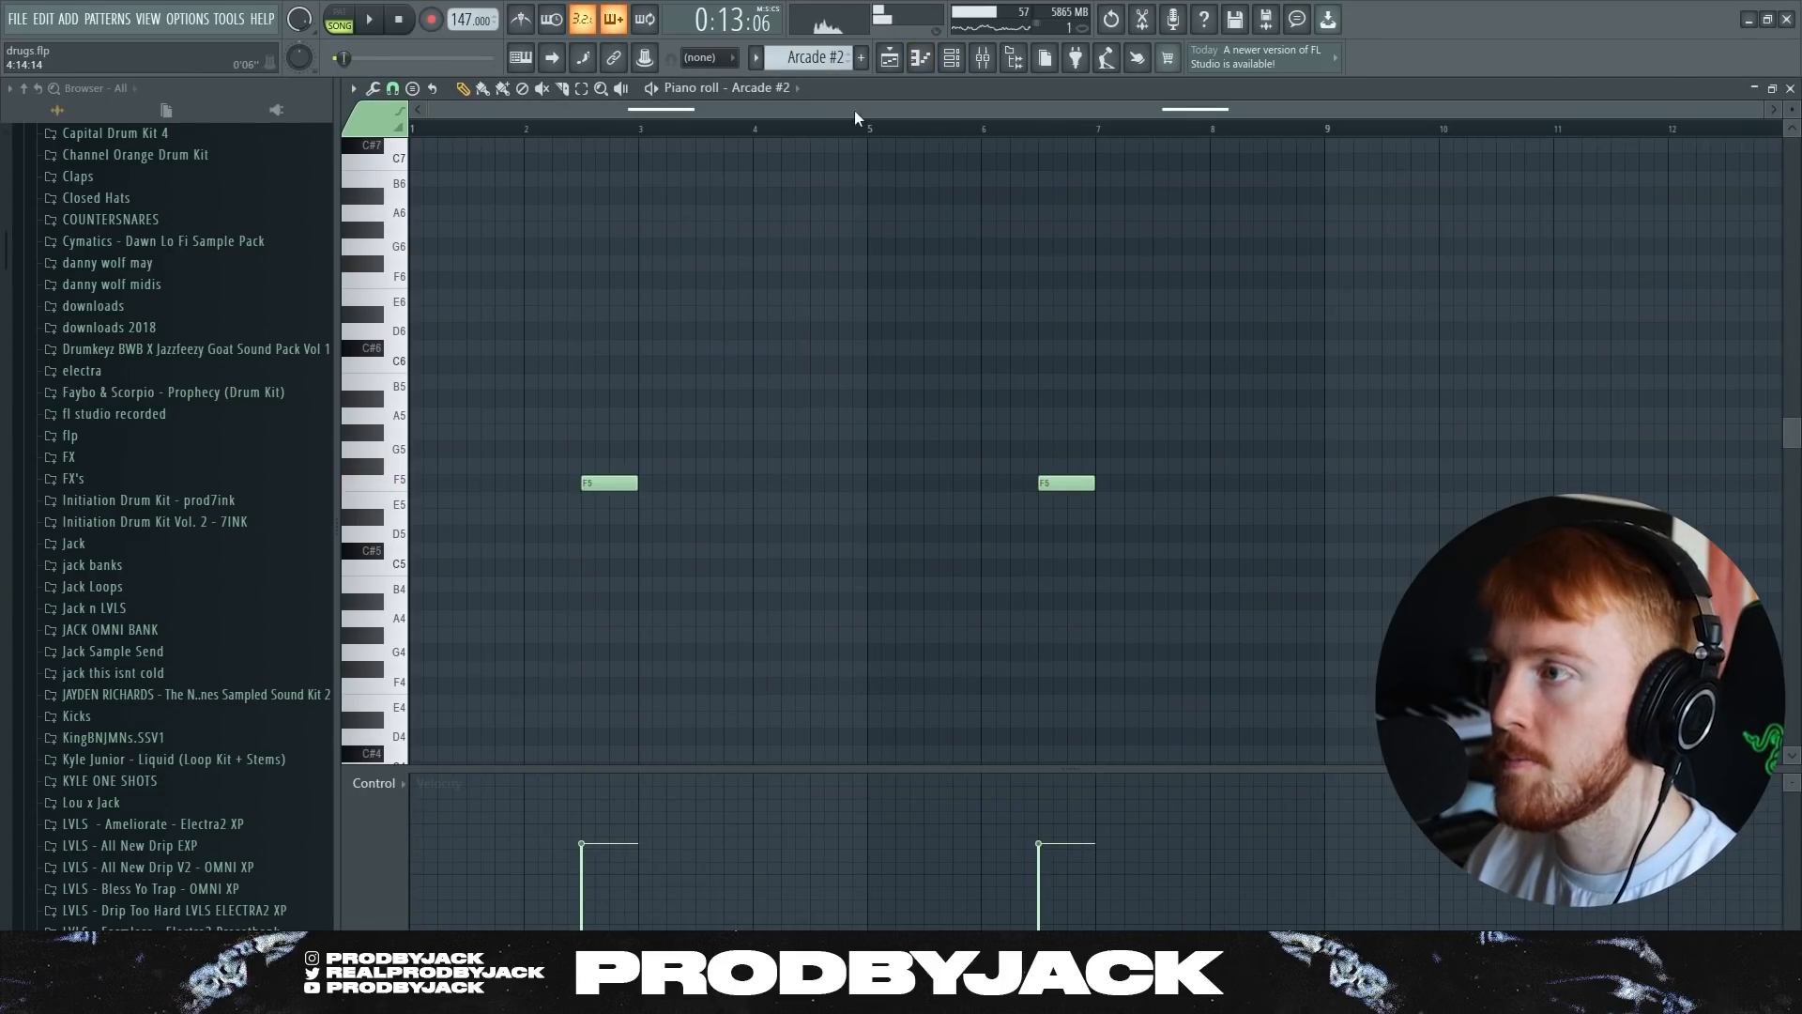
pyautogui.click(889, 60)
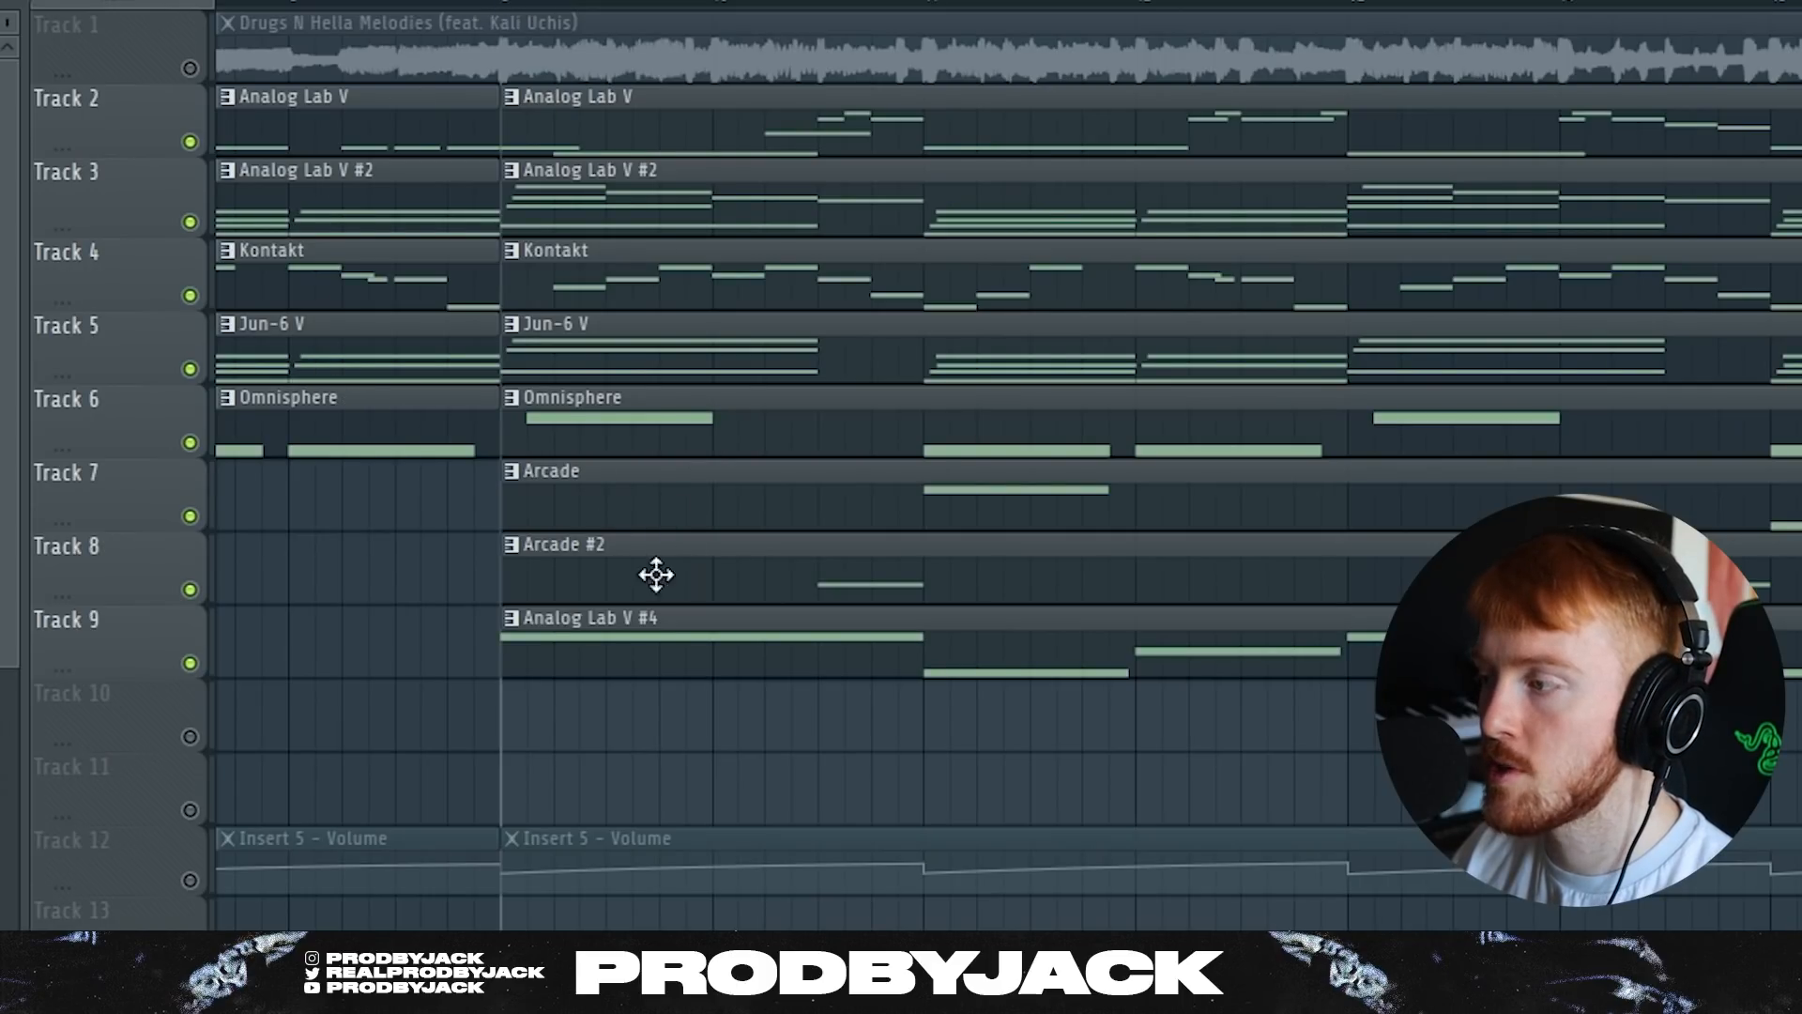
# - Unmute Track 12 with the Insert 5 volume automation and play the arrangement from bar 9
pyautogui.scroll(-3, 938, 657)
pyautogui.click(190, 881)
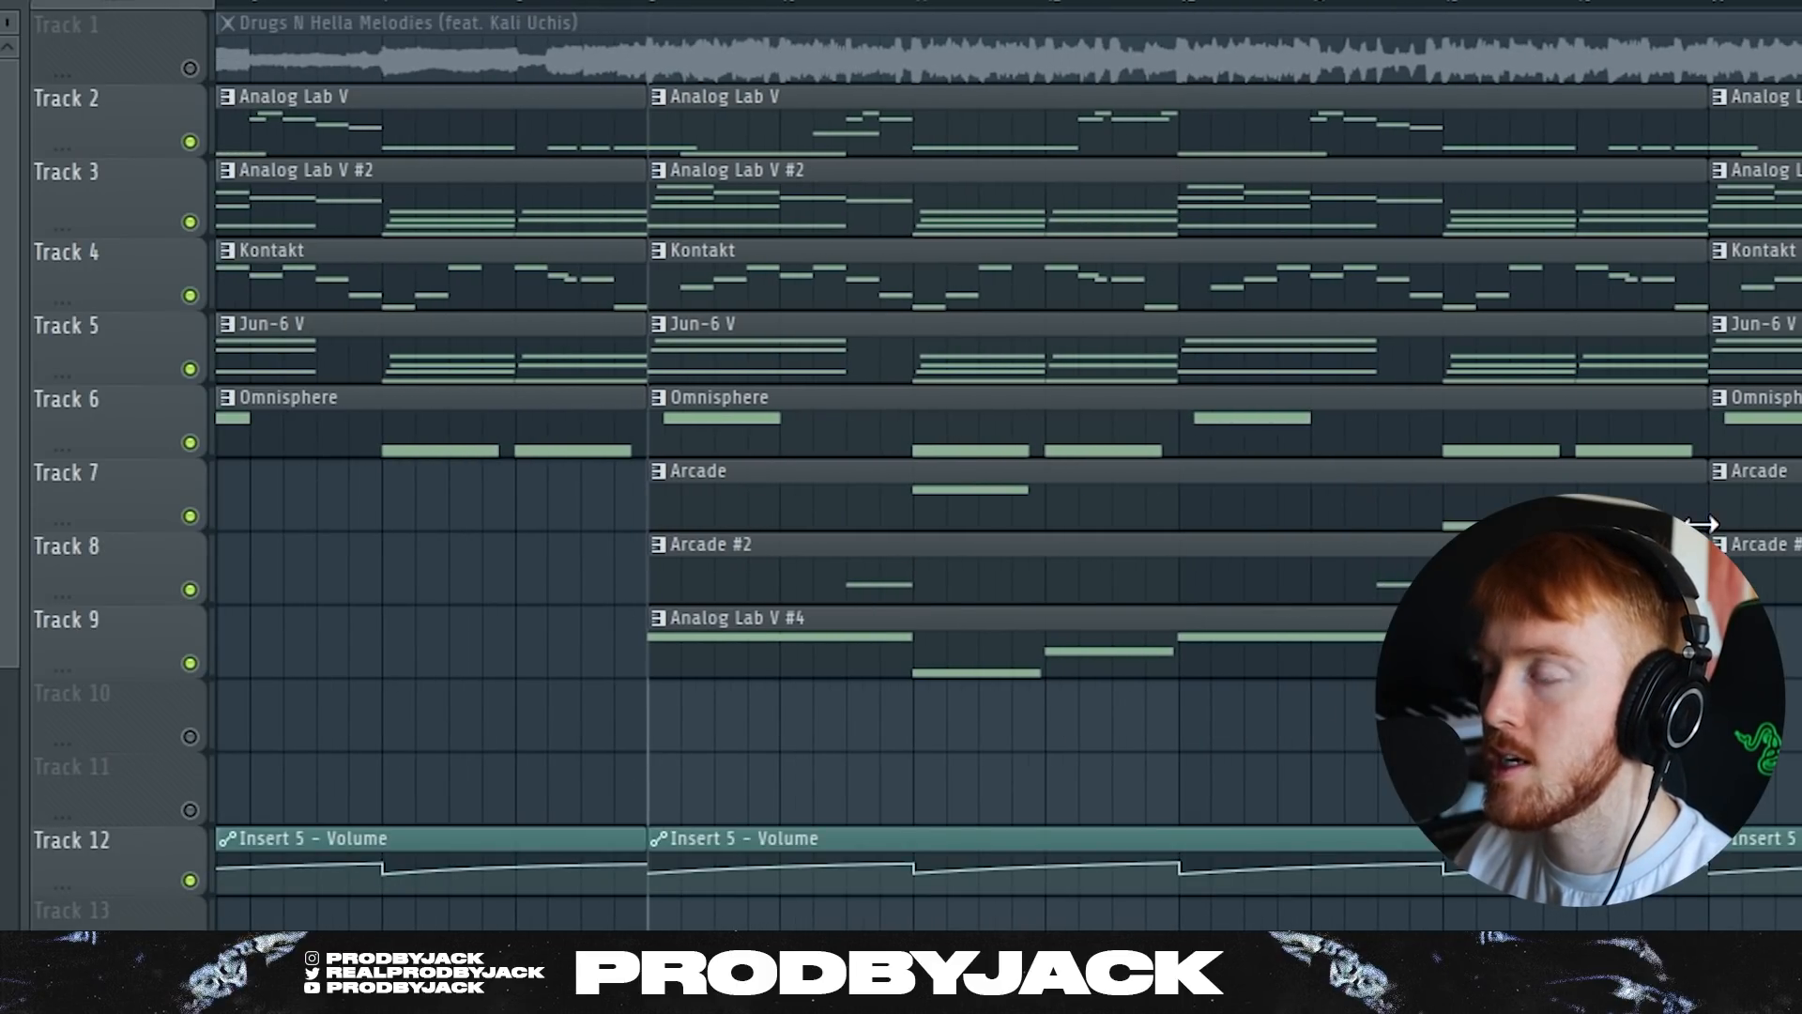
pyautogui.press('space')
pyautogui.scroll(-3, 915, 157)
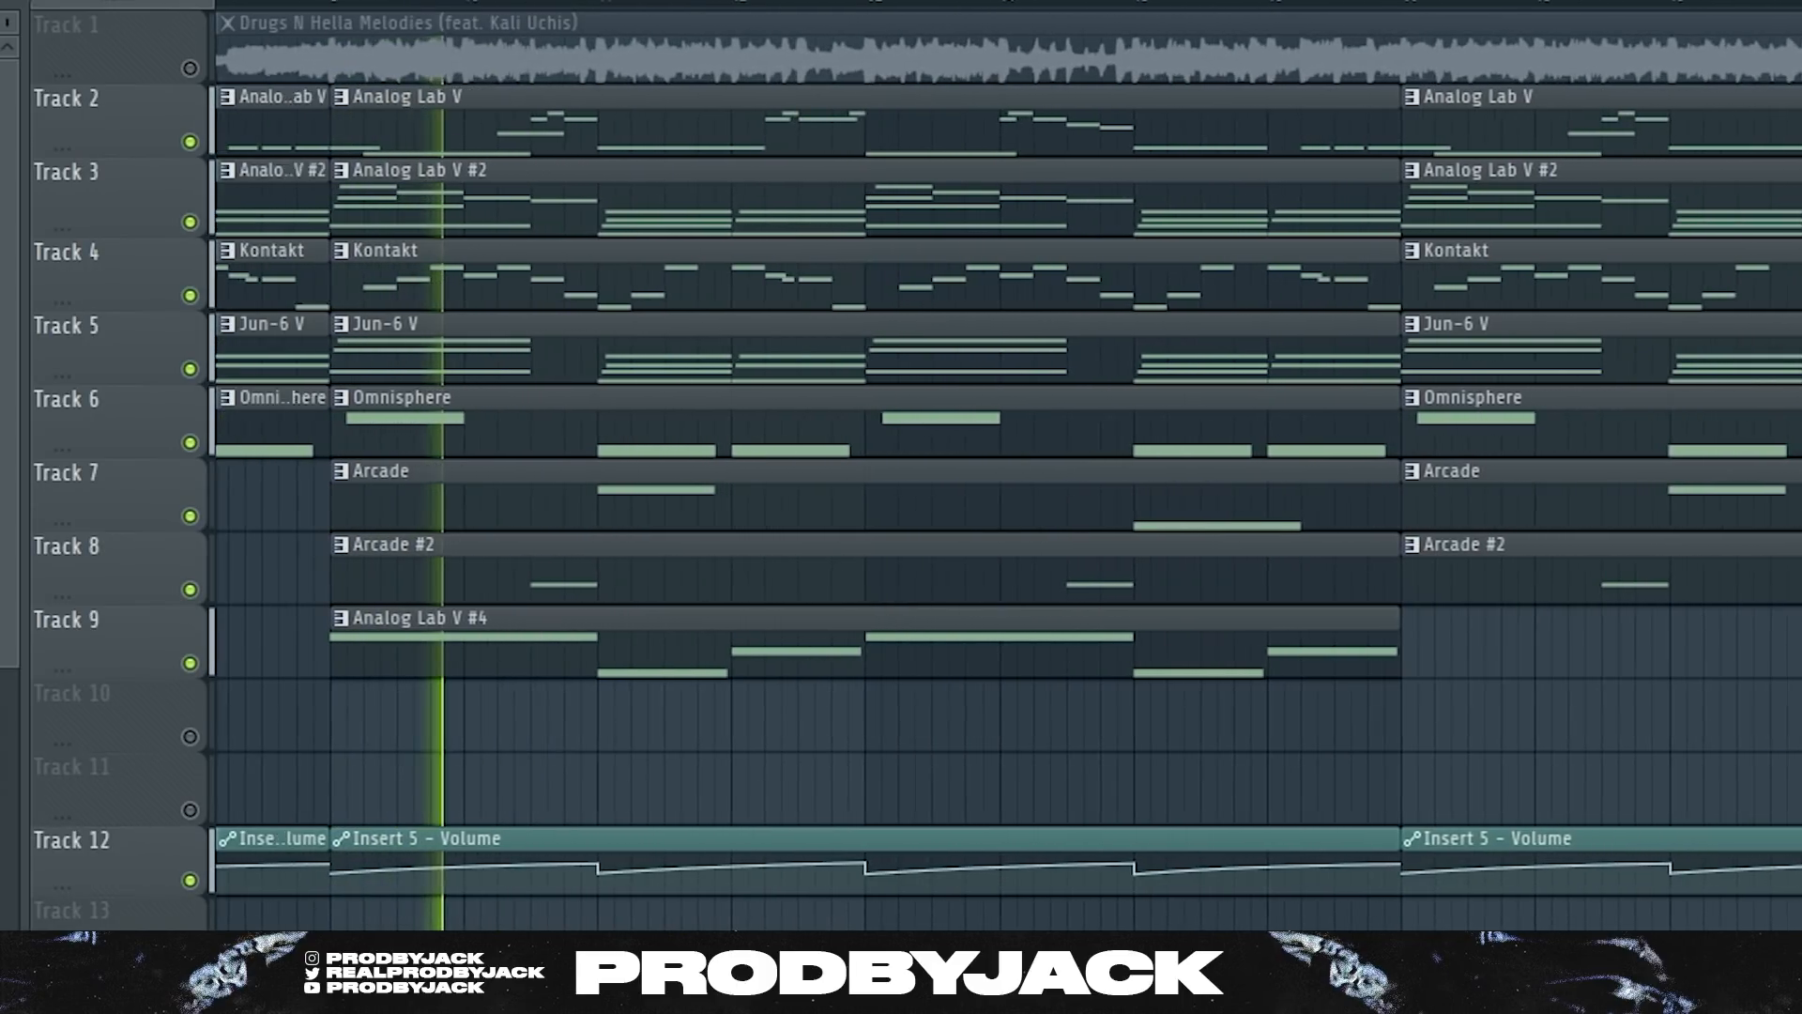
pyautogui.scroll(-3, 892, 469)
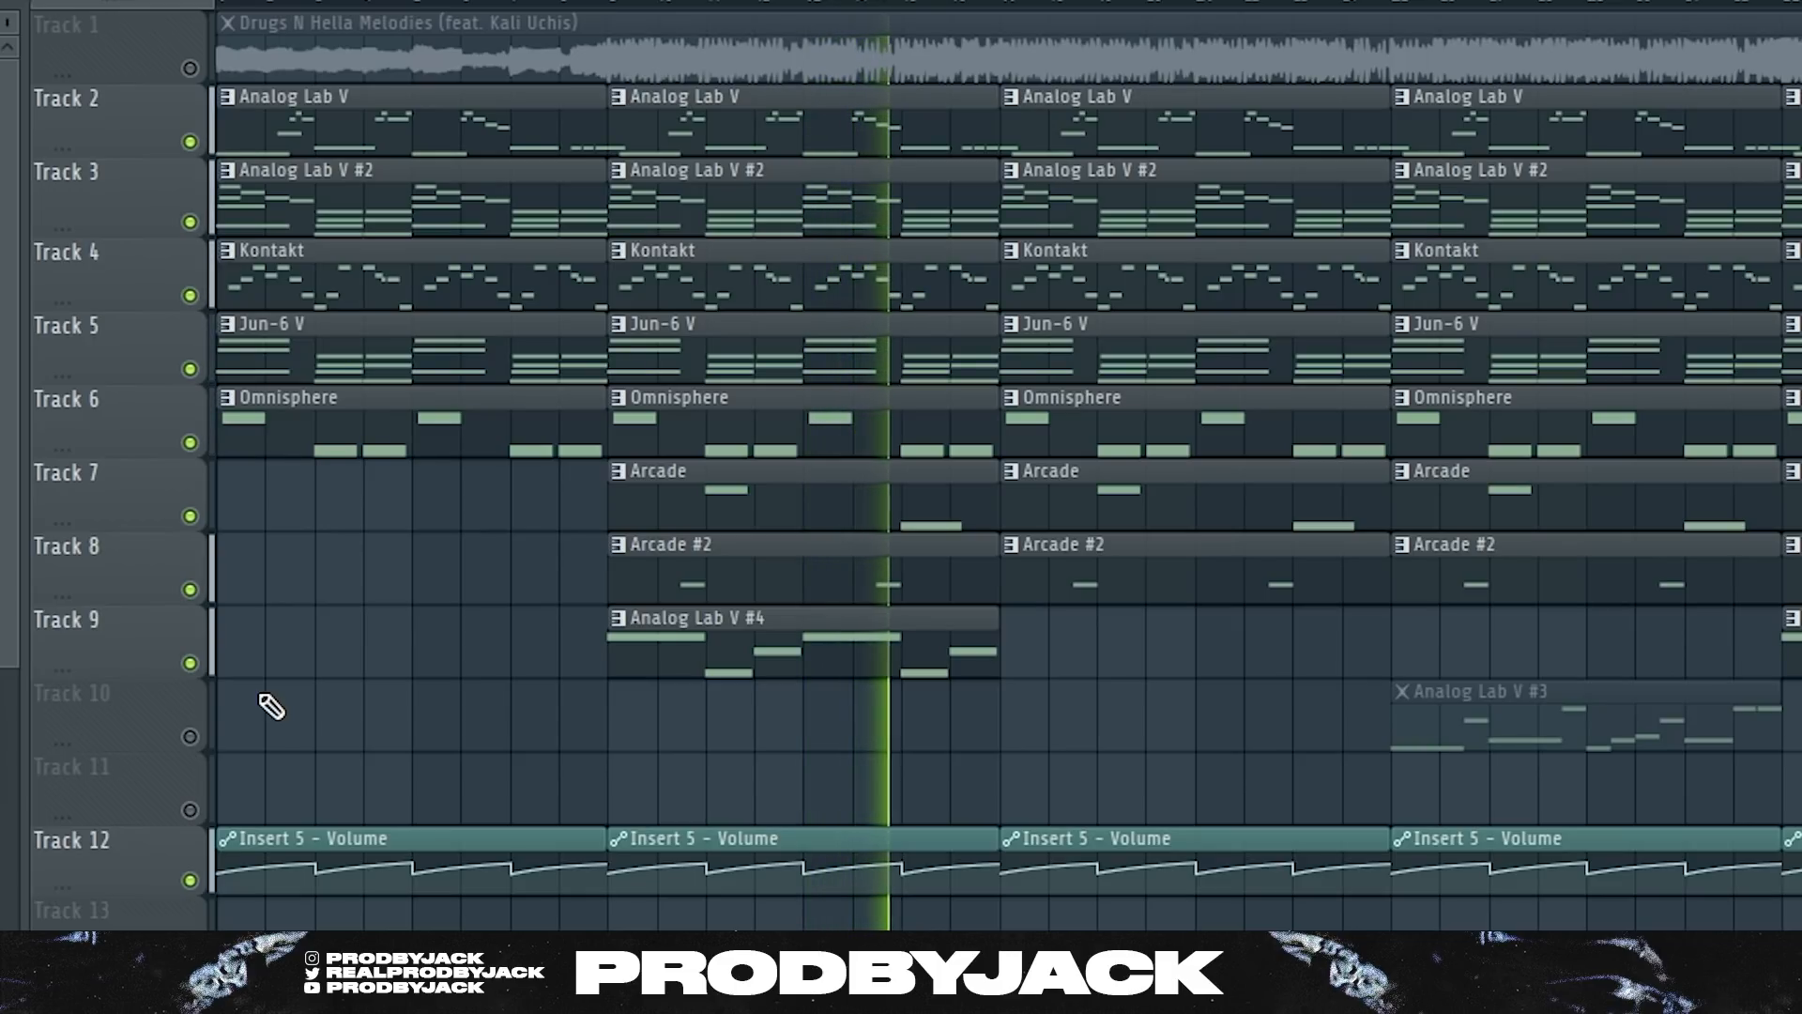
pyautogui.scroll(3, 1107, 805)
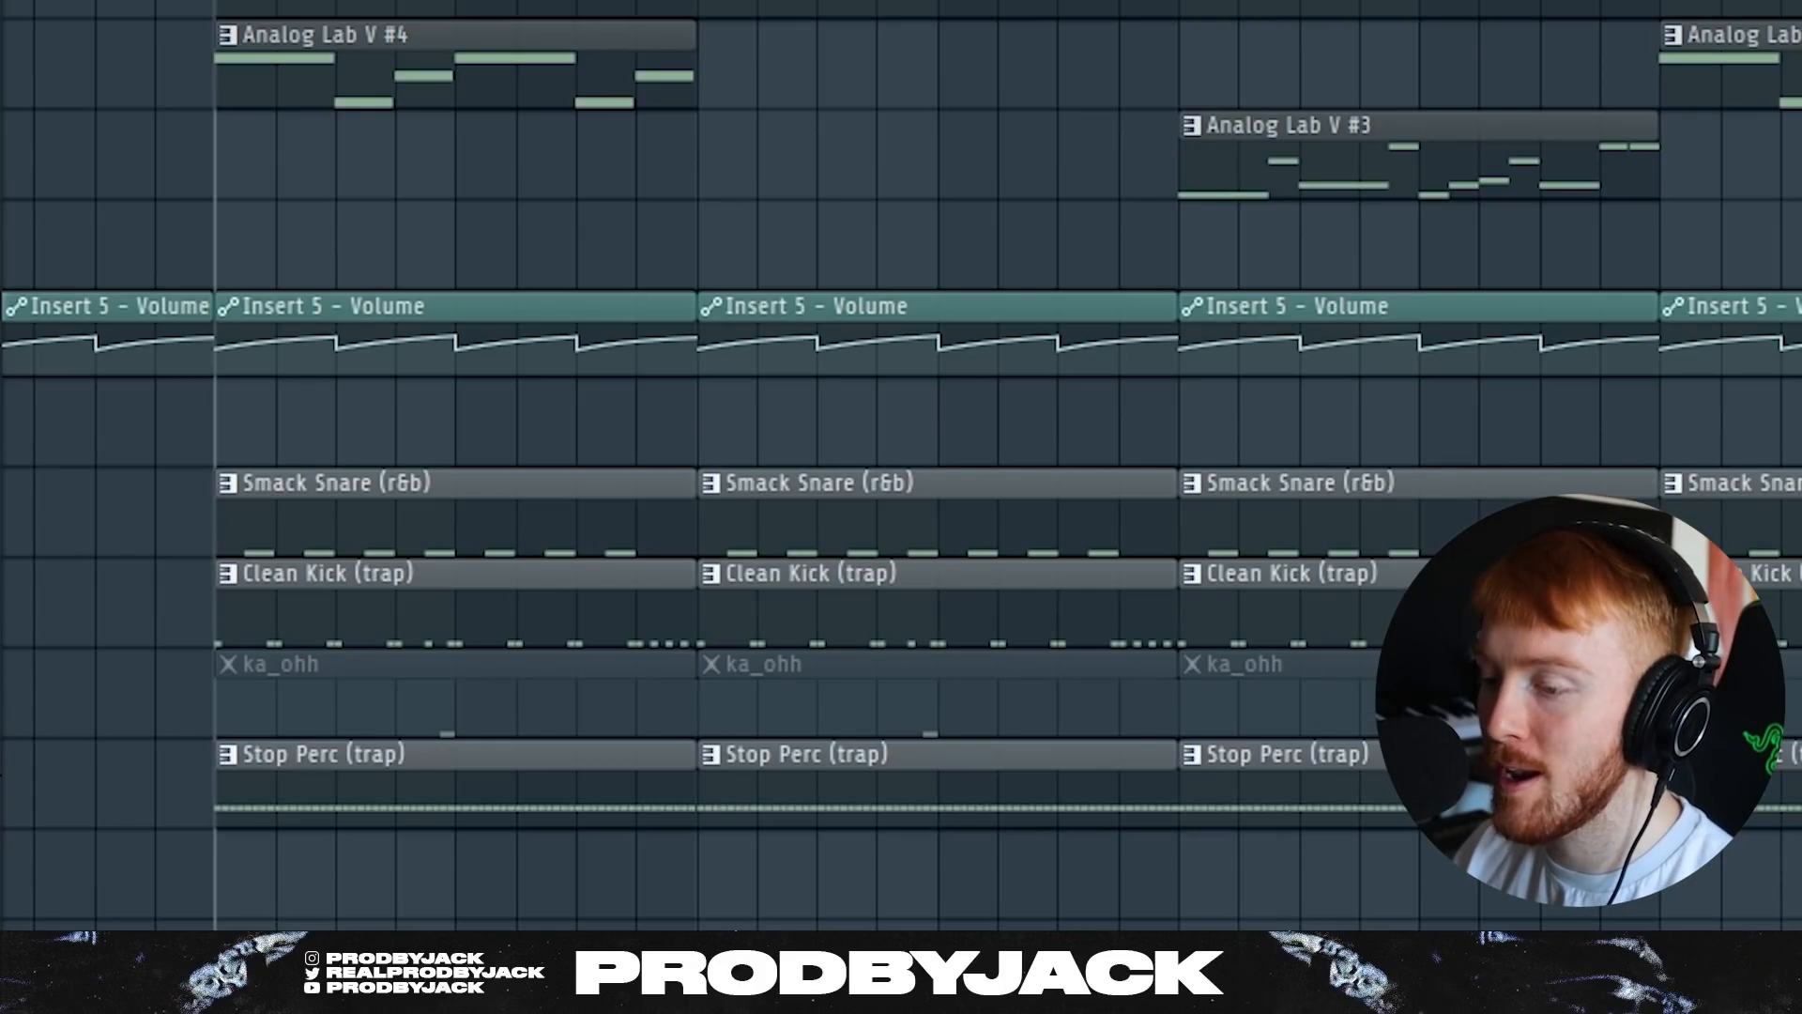
# - Examine the drum patterns on the Smack Snare, Clean Kick, ka_ohh and Stop Perc tracks in the playlist
pyautogui.scroll(-2, 4, 737)
pyautogui.scroll(-2, 5, 737)
pyautogui.scroll(6, 221, 653)
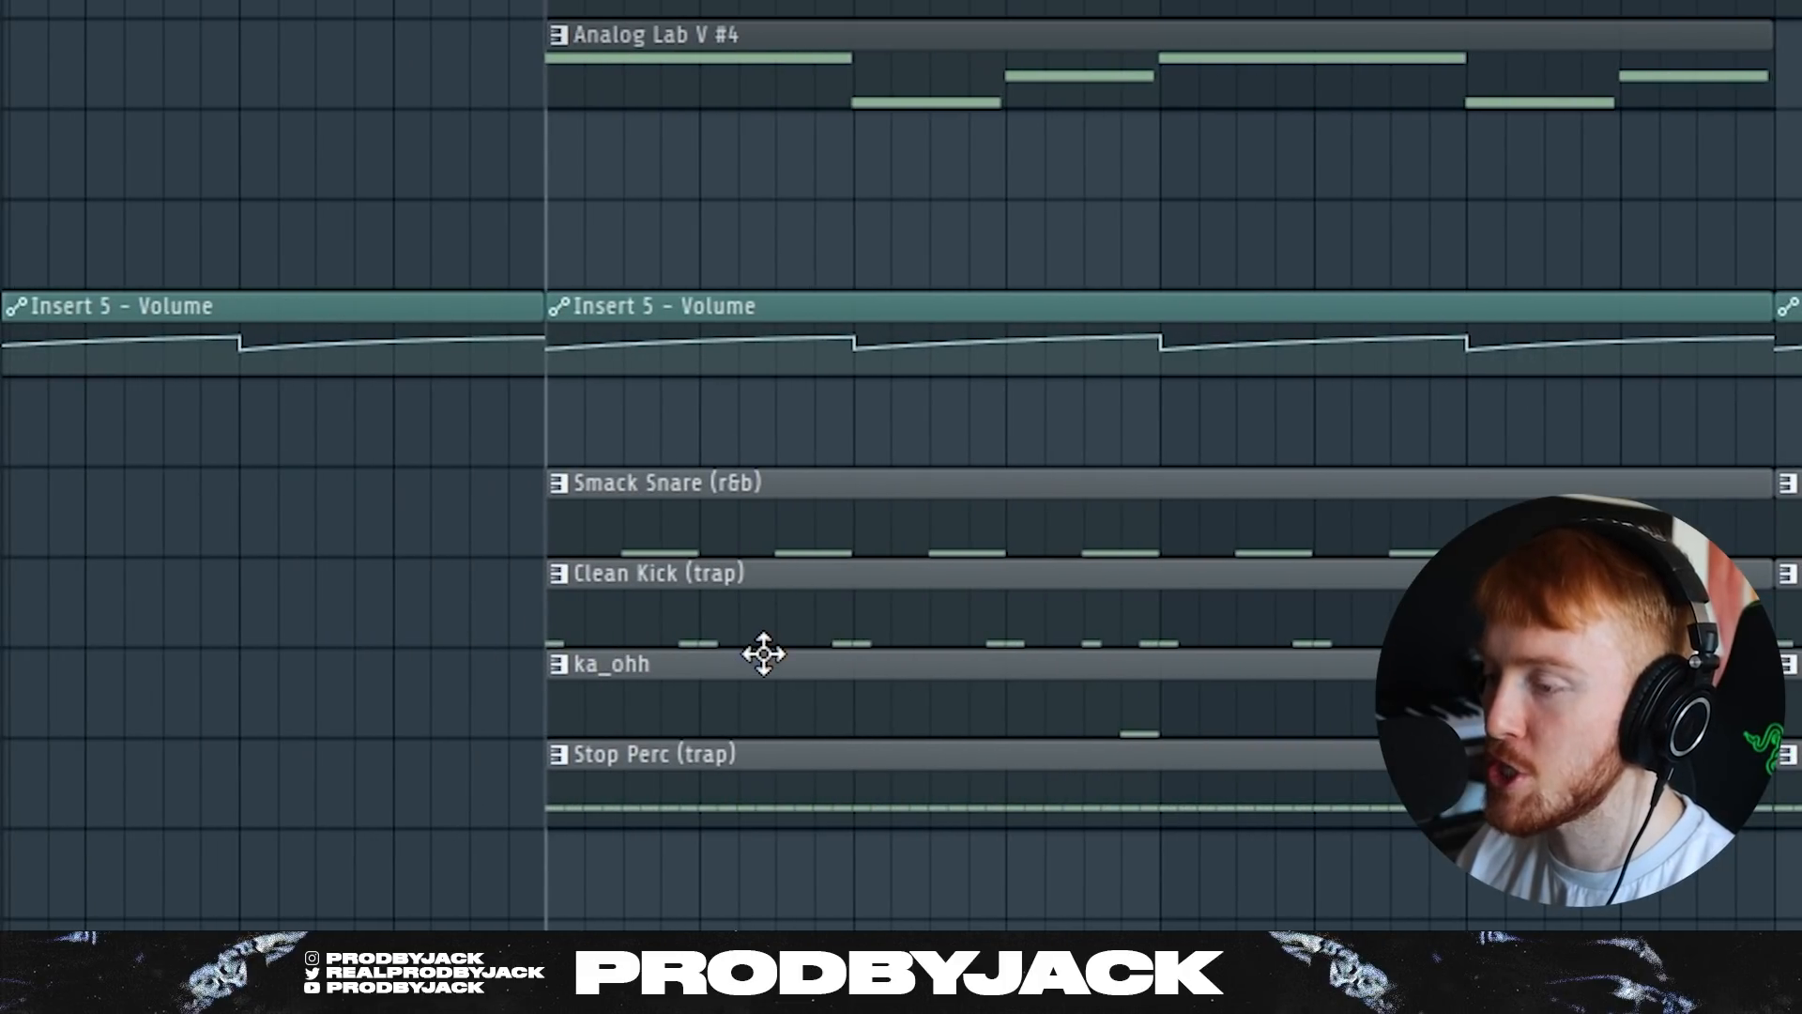
pyautogui.moveTo(803, 555); pyautogui.dragTo(1348, 732)
pyautogui.scroll(4, 1348, 732)
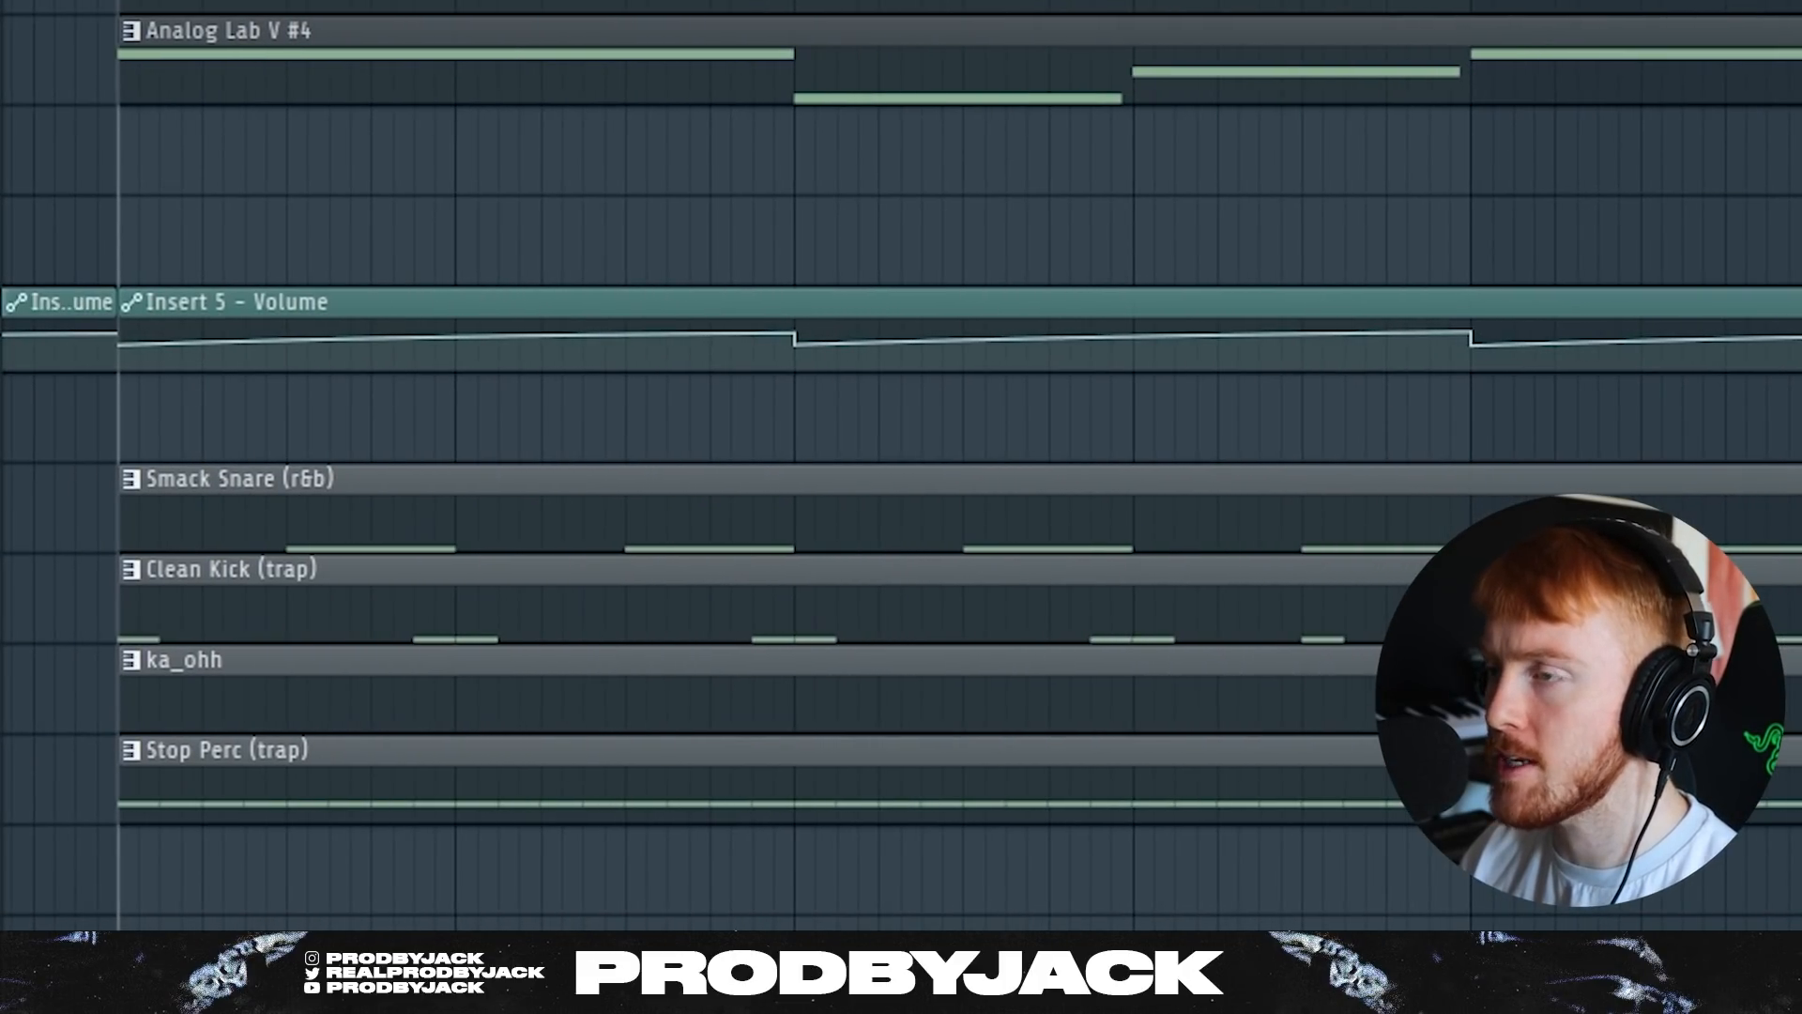
pyautogui.scroll(-1, 554, 410)
pyautogui.scroll(-1, 561, 418)
pyautogui.scroll(-1, 549, 404)
pyautogui.scroll(-1, 582, 385)
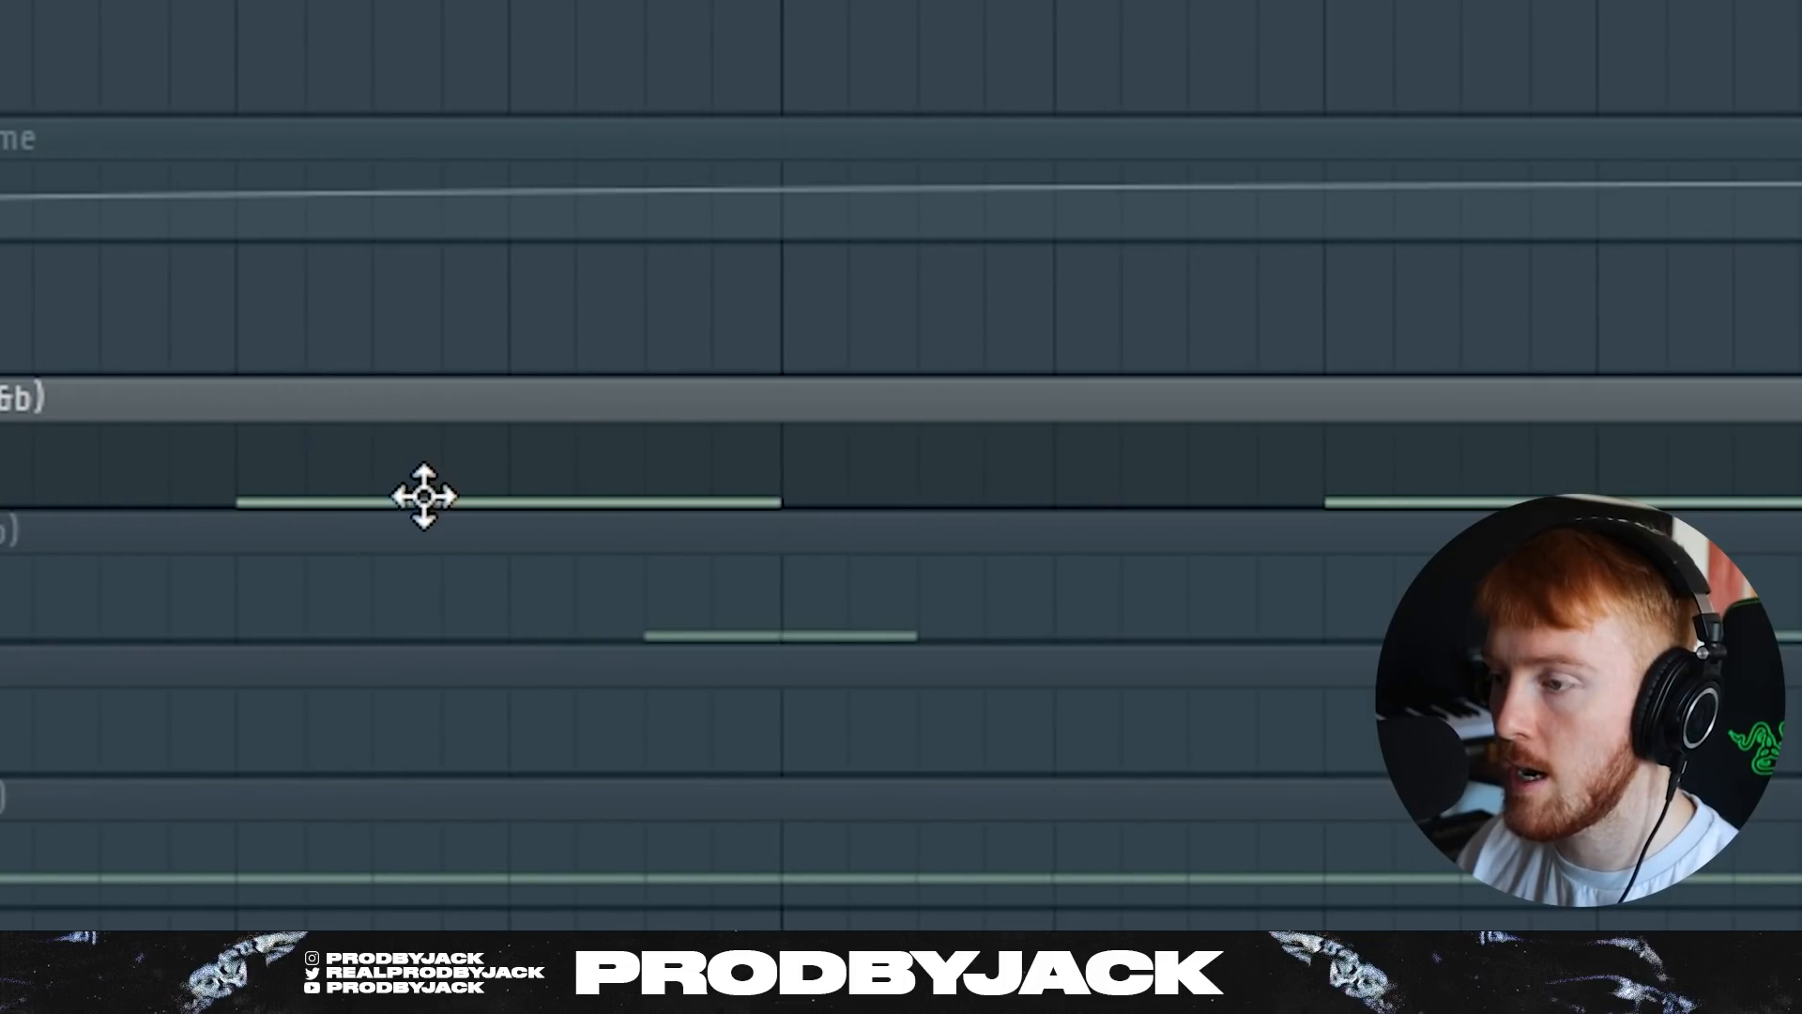
# - Play the soloed Smack Snare pattern from bar 9, and play it again together with the Clean Kick pattern
pyautogui.scroll(-3, 419, 480)
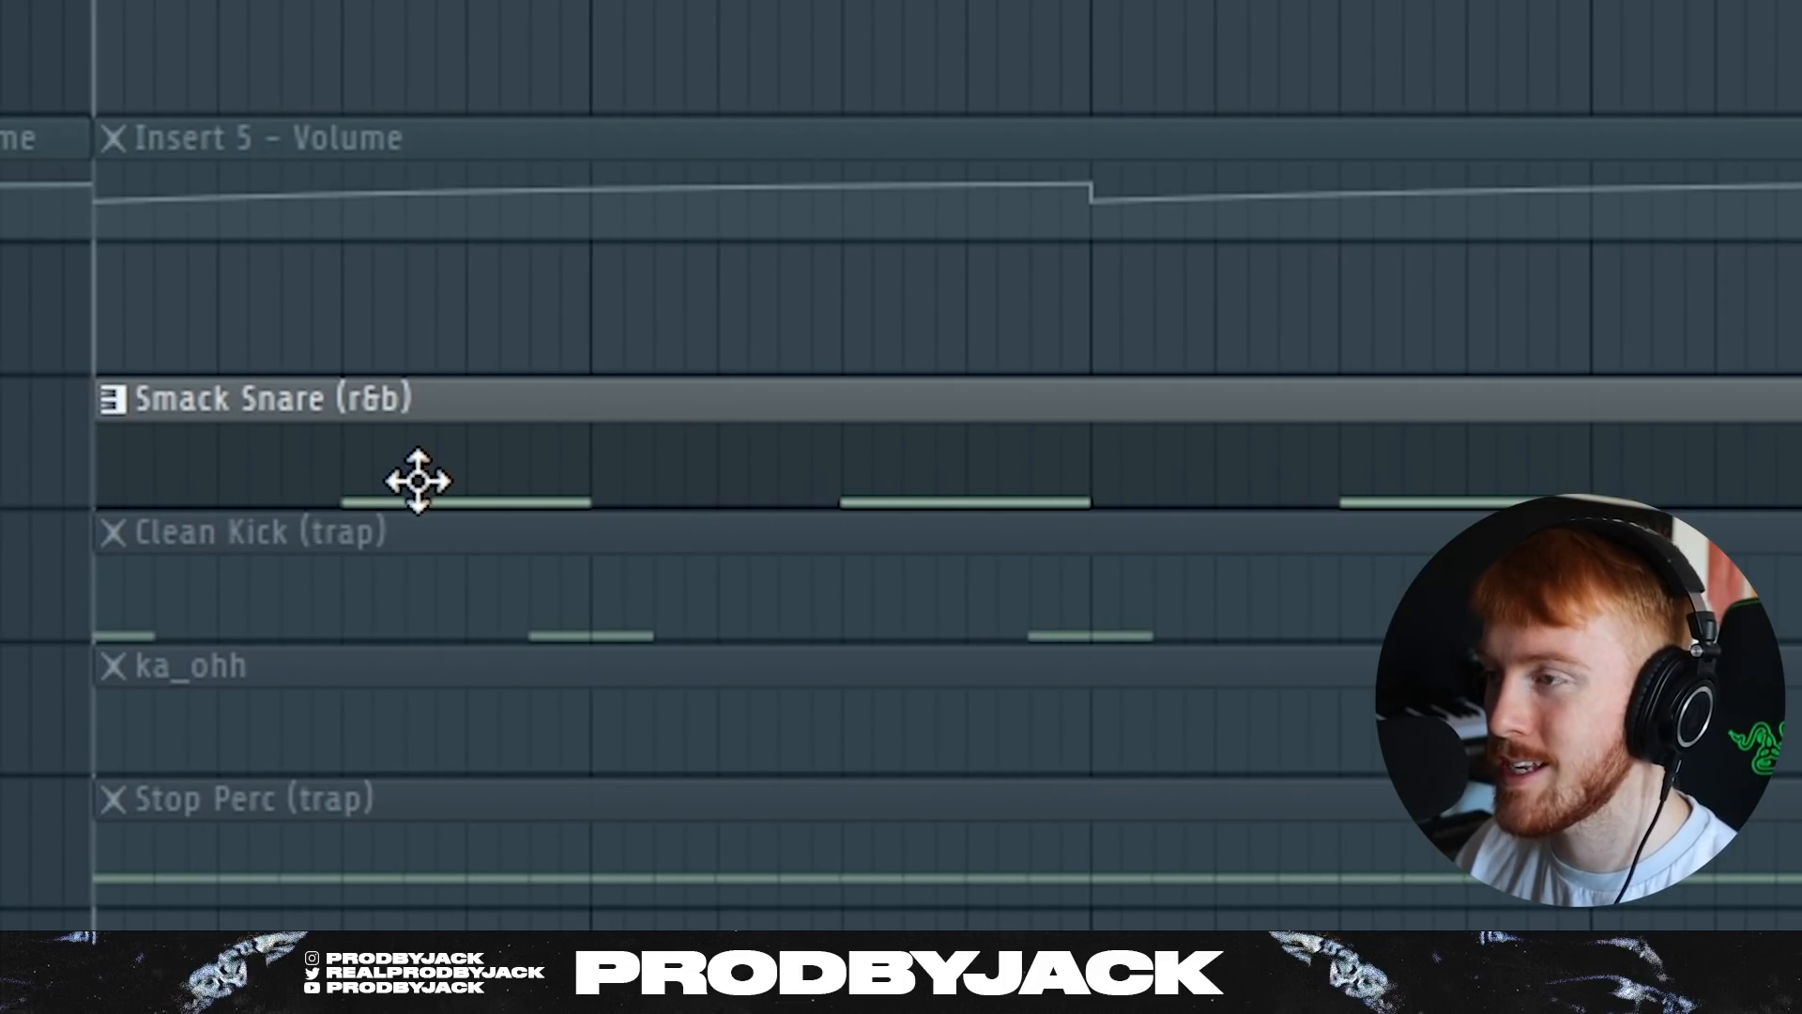
pyautogui.press('space')
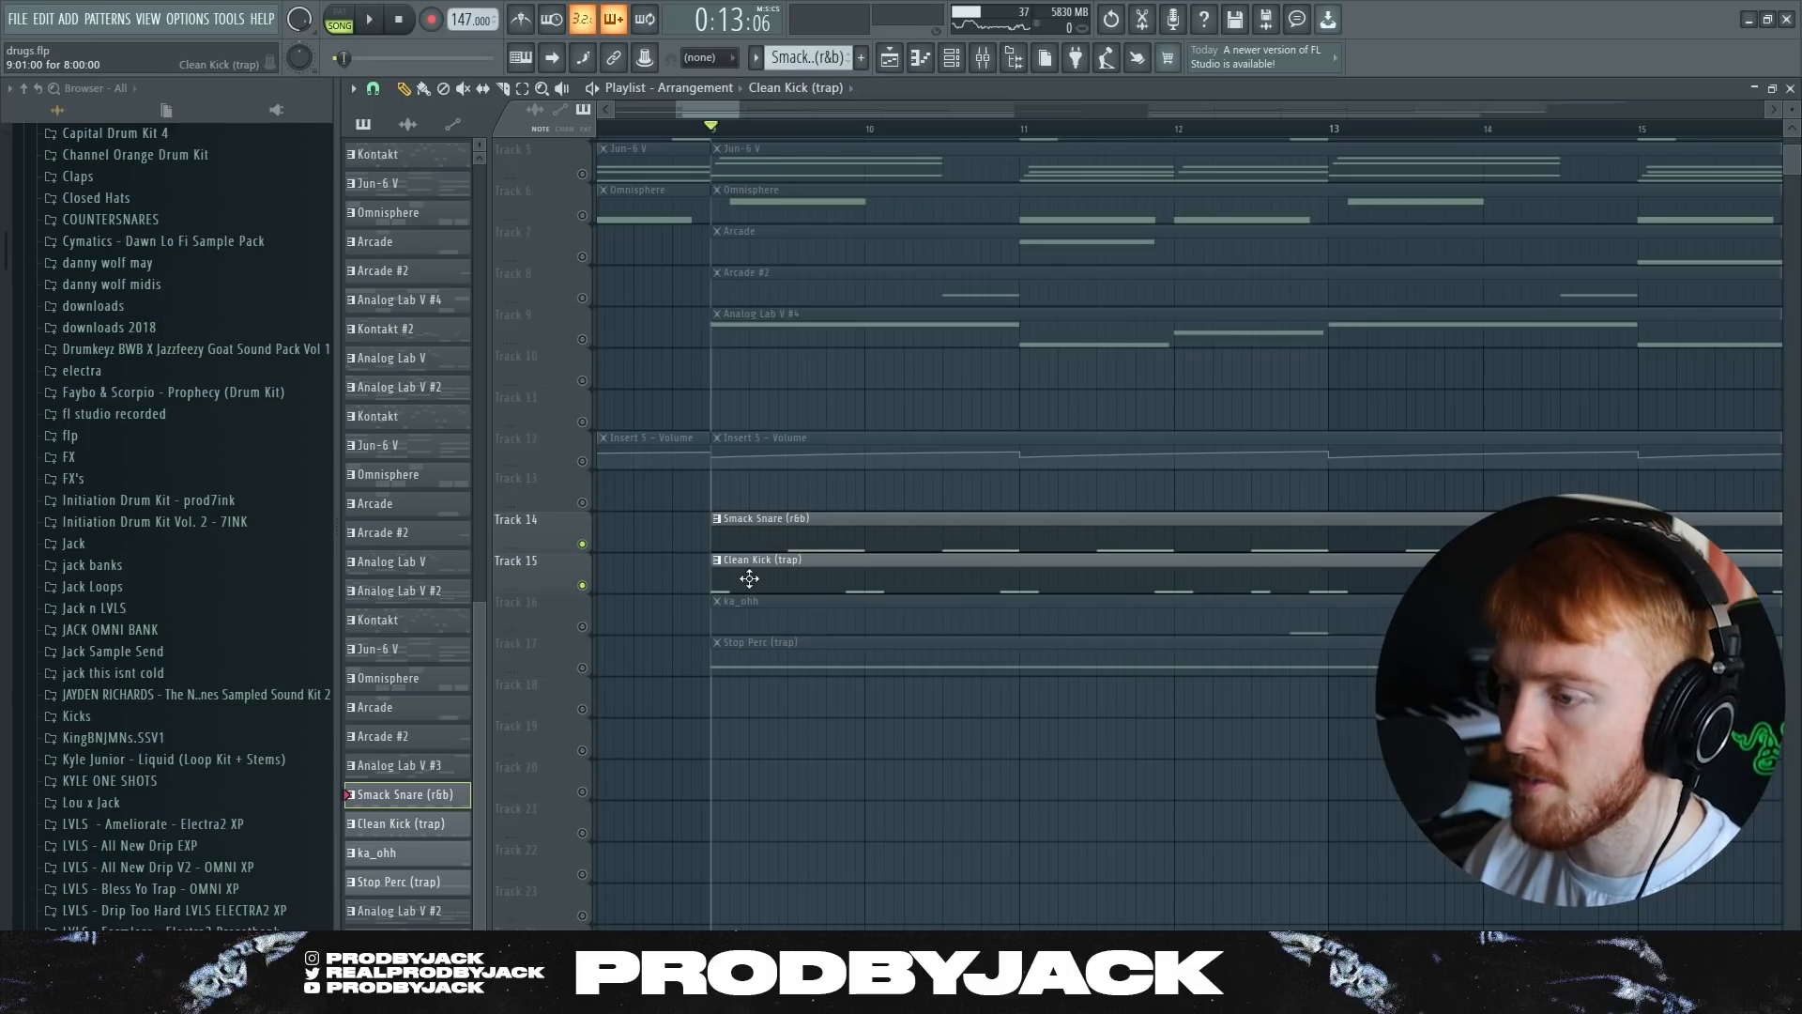
pyautogui.press('space')
pyautogui.scroll(-3, 751, 225)
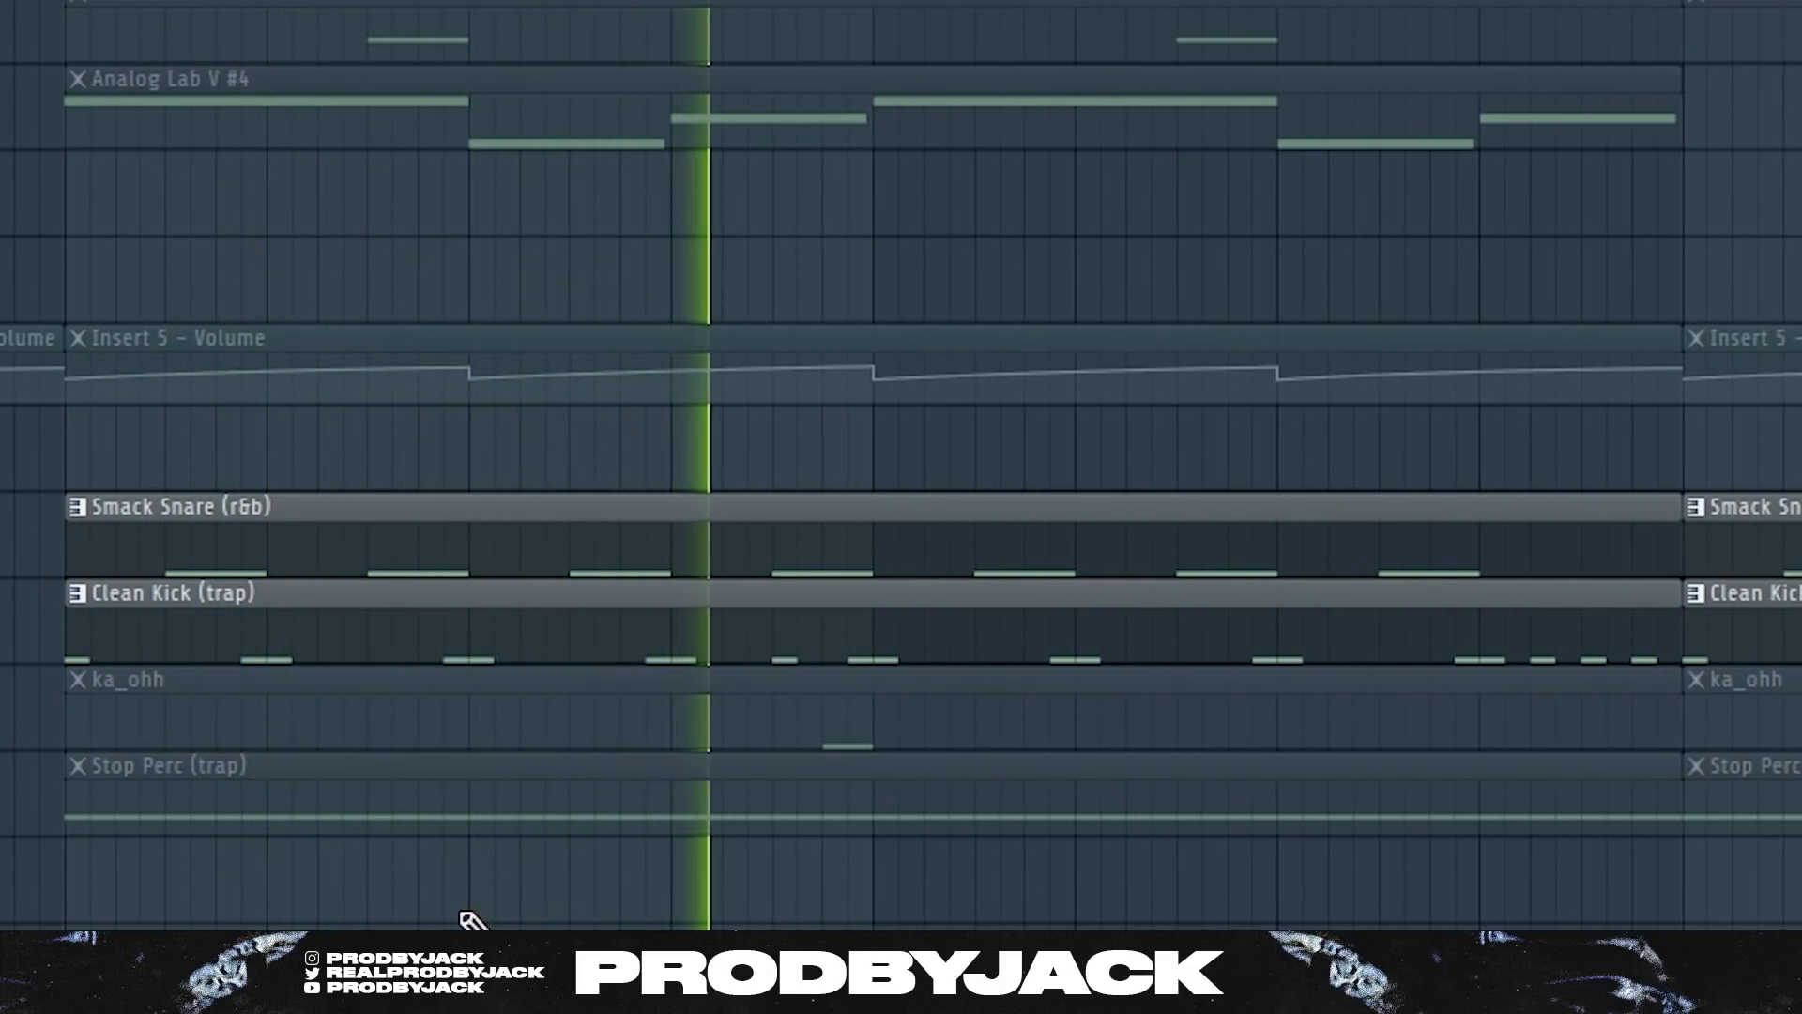
# - View the Clean Kick pattern's notes and velocities in the piano roll and return to the playlist
pyautogui.scroll(-2, 473, 921)
pyautogui.scroll(1, 997, 469)
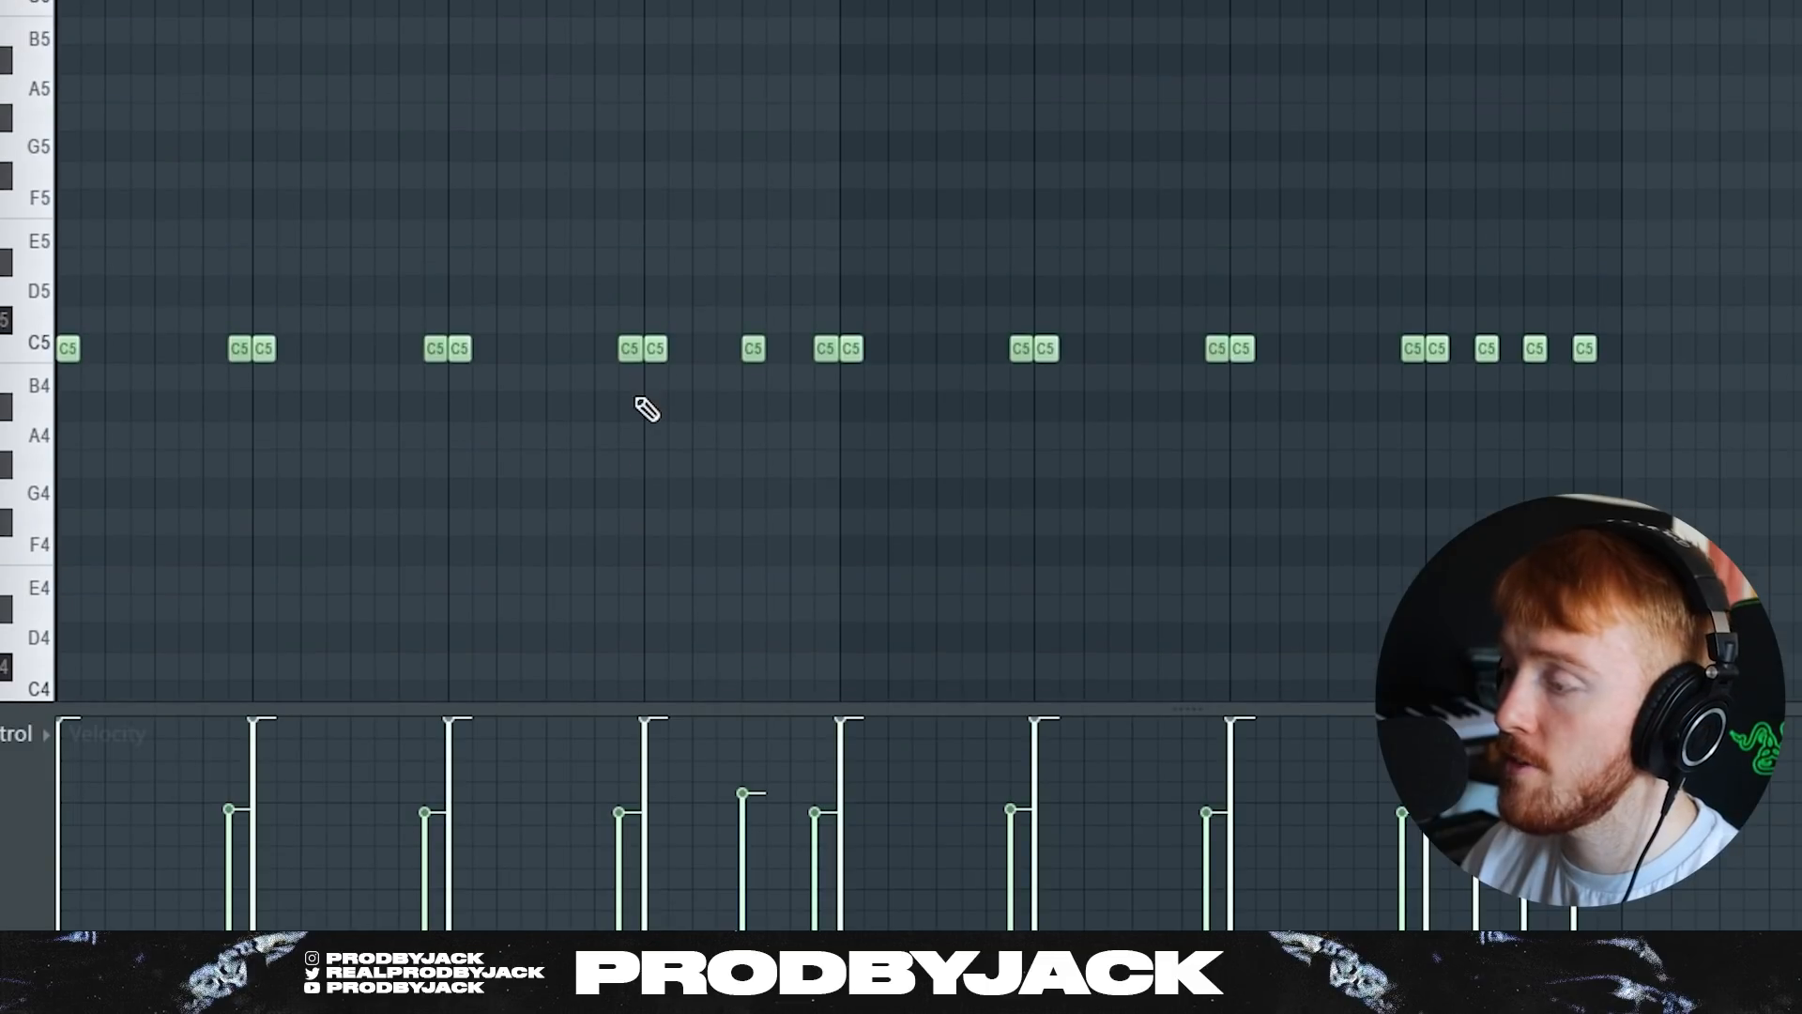
pyautogui.scroll(1, 645, 407)
pyautogui.scroll(-5, 645, 407)
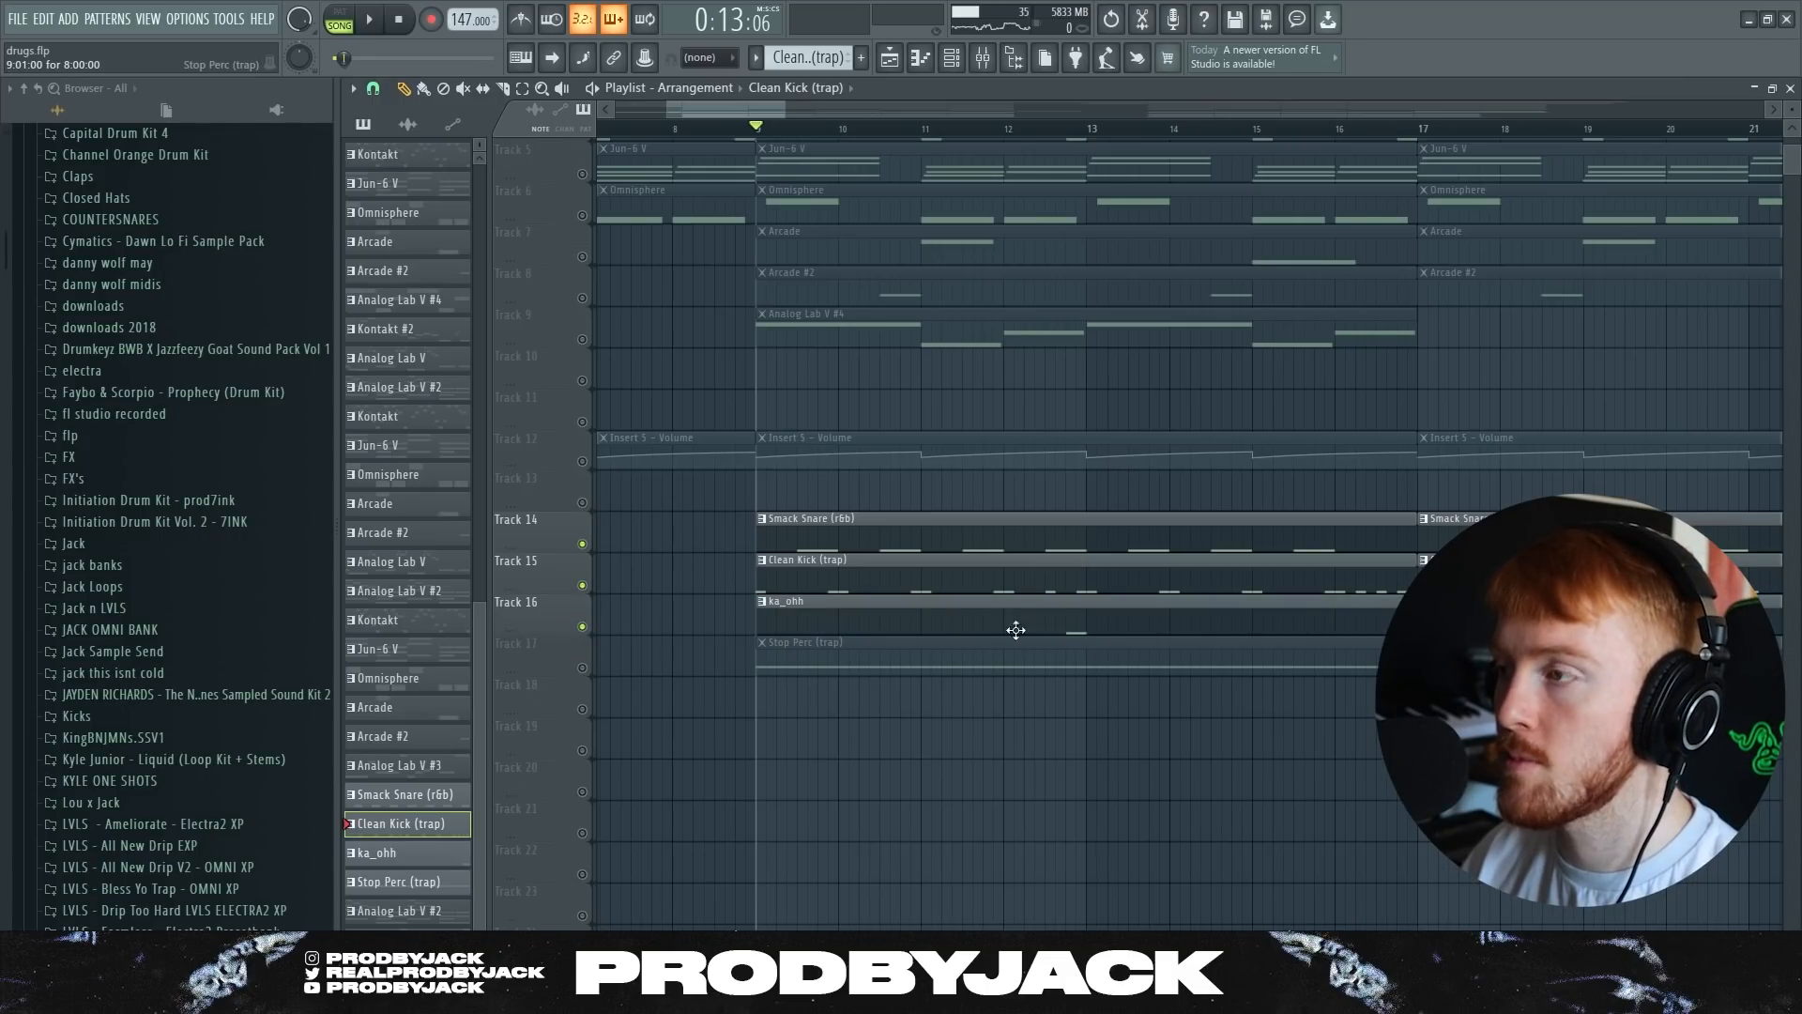
# - Unmute Track 17 and inspect the Stop Perc channel's miscellaneous settings and sample waveform before closing the sampler
pyautogui.click(582, 668)
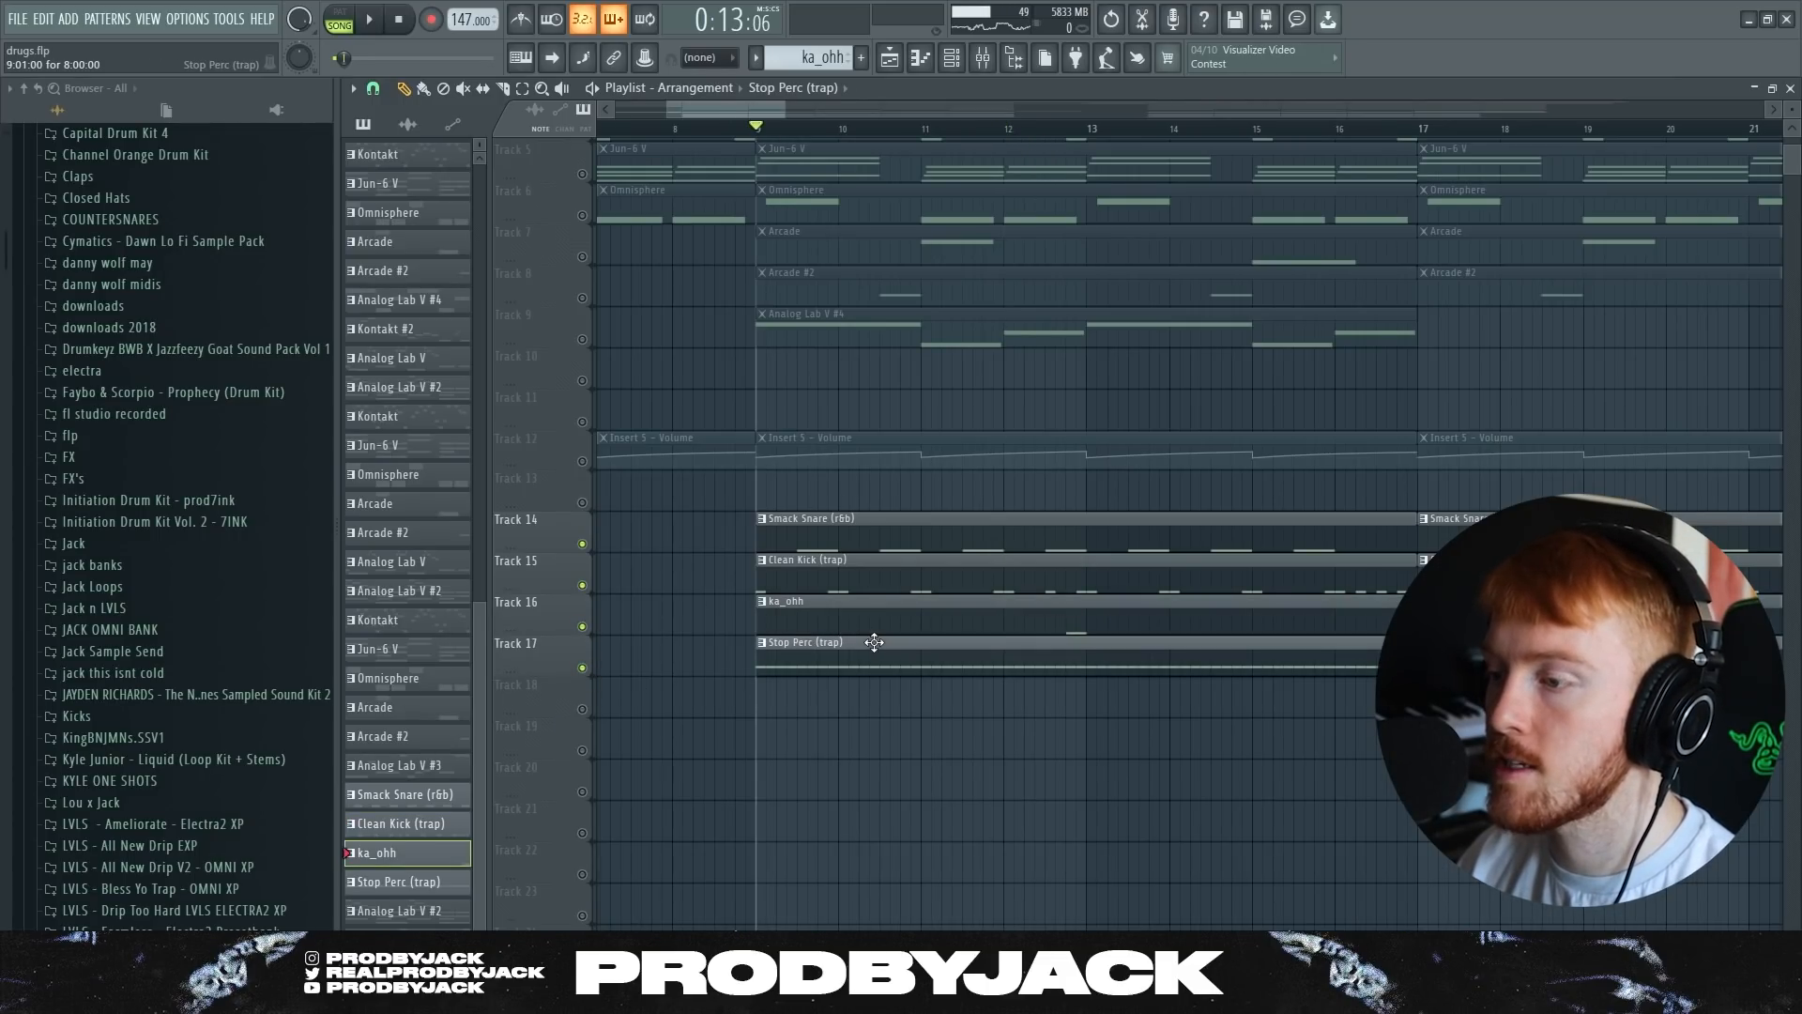
pyautogui.click(951, 59)
pyautogui.click(747, 624)
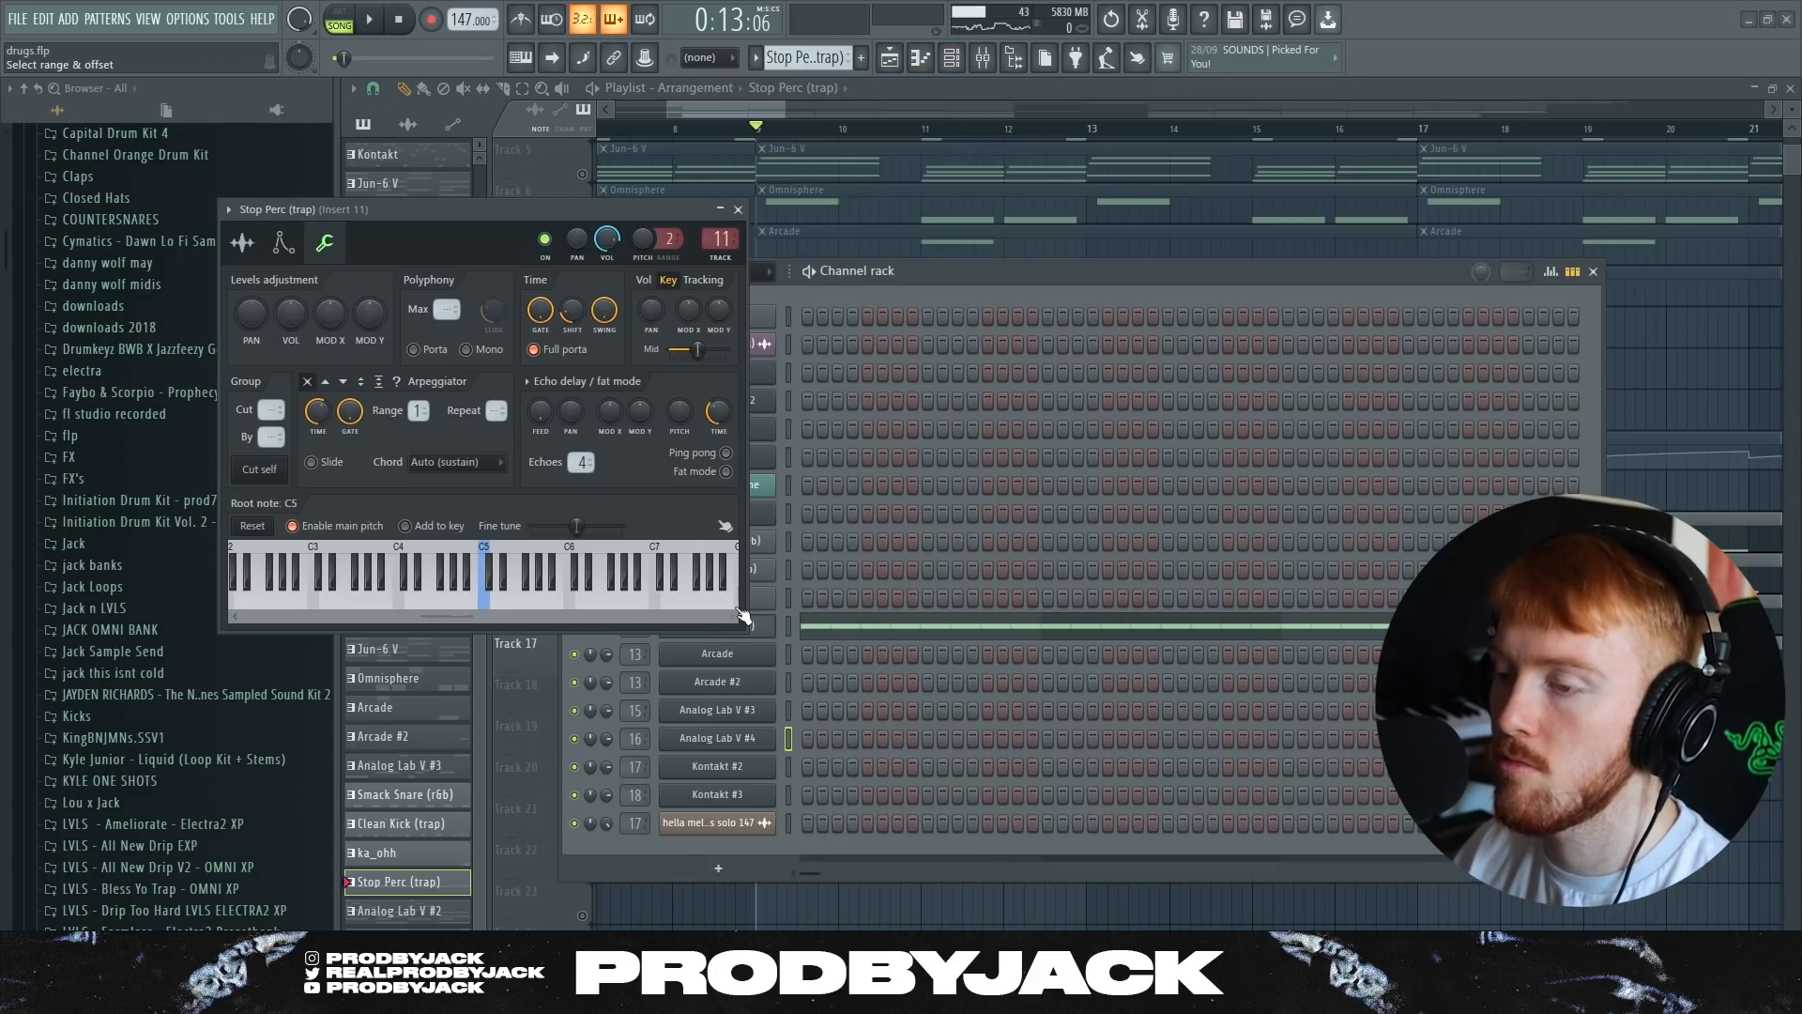
pyautogui.click(242, 243)
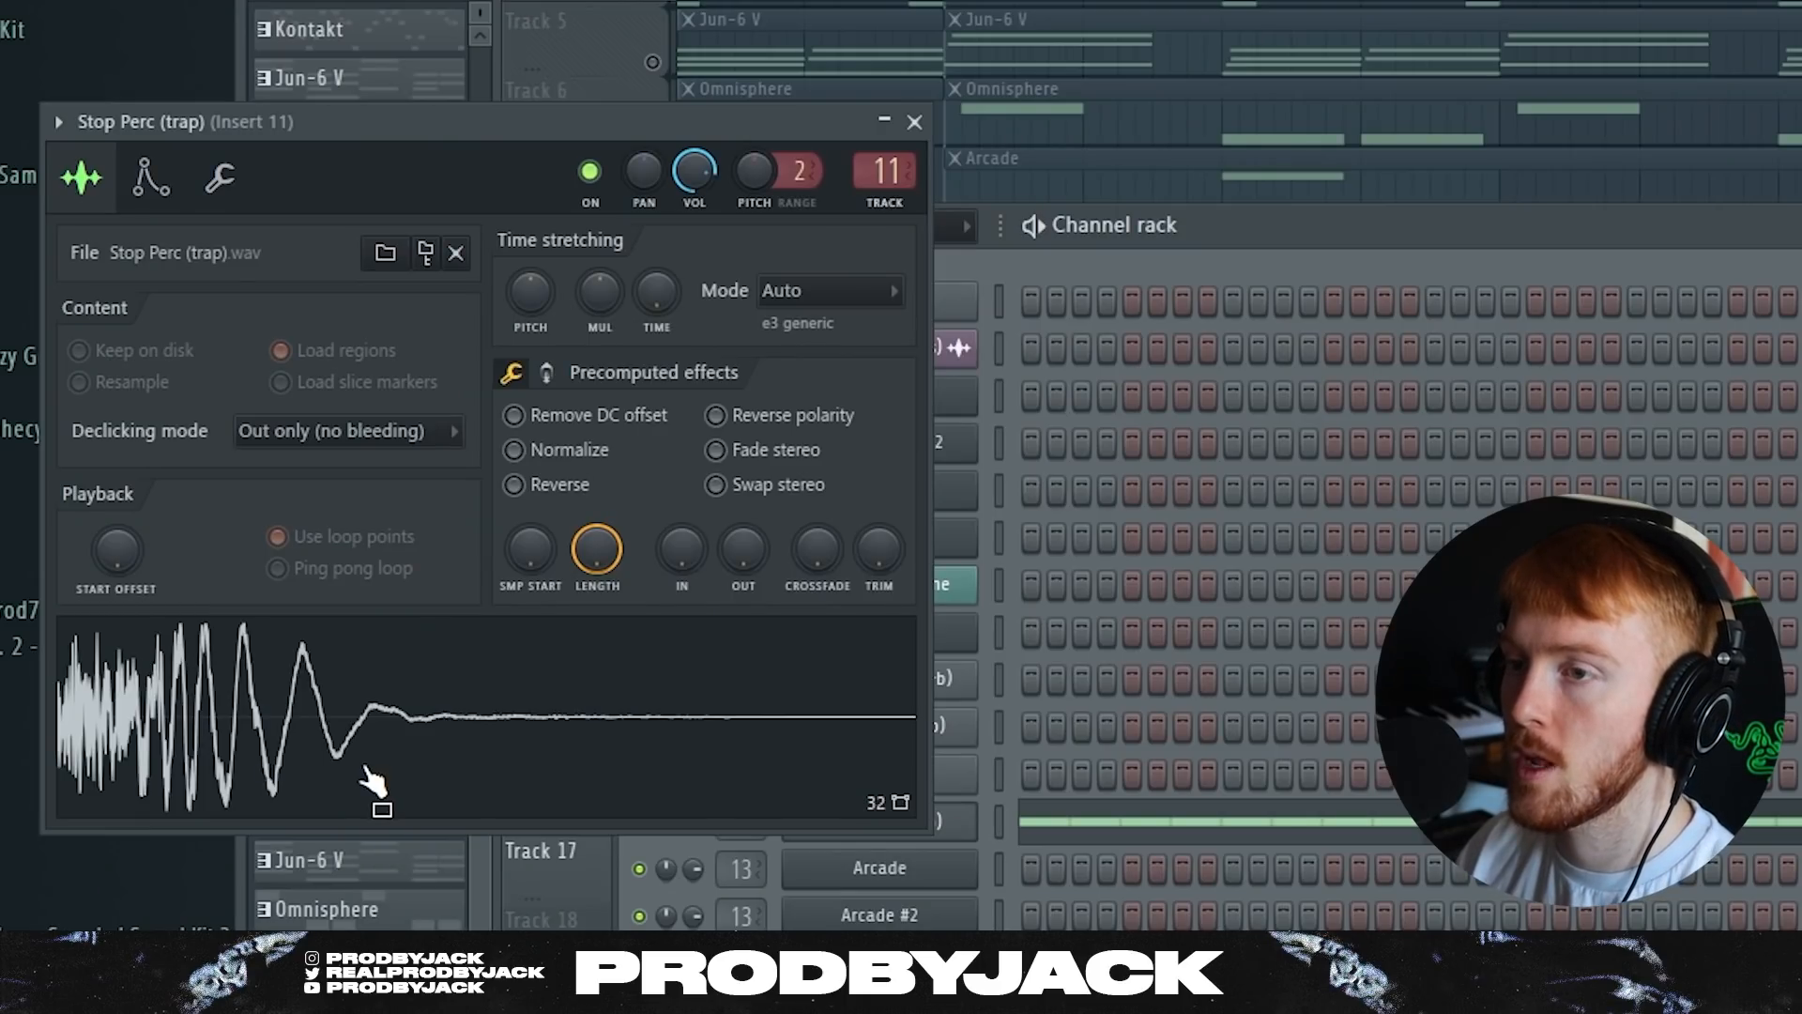
pyautogui.click(916, 123)
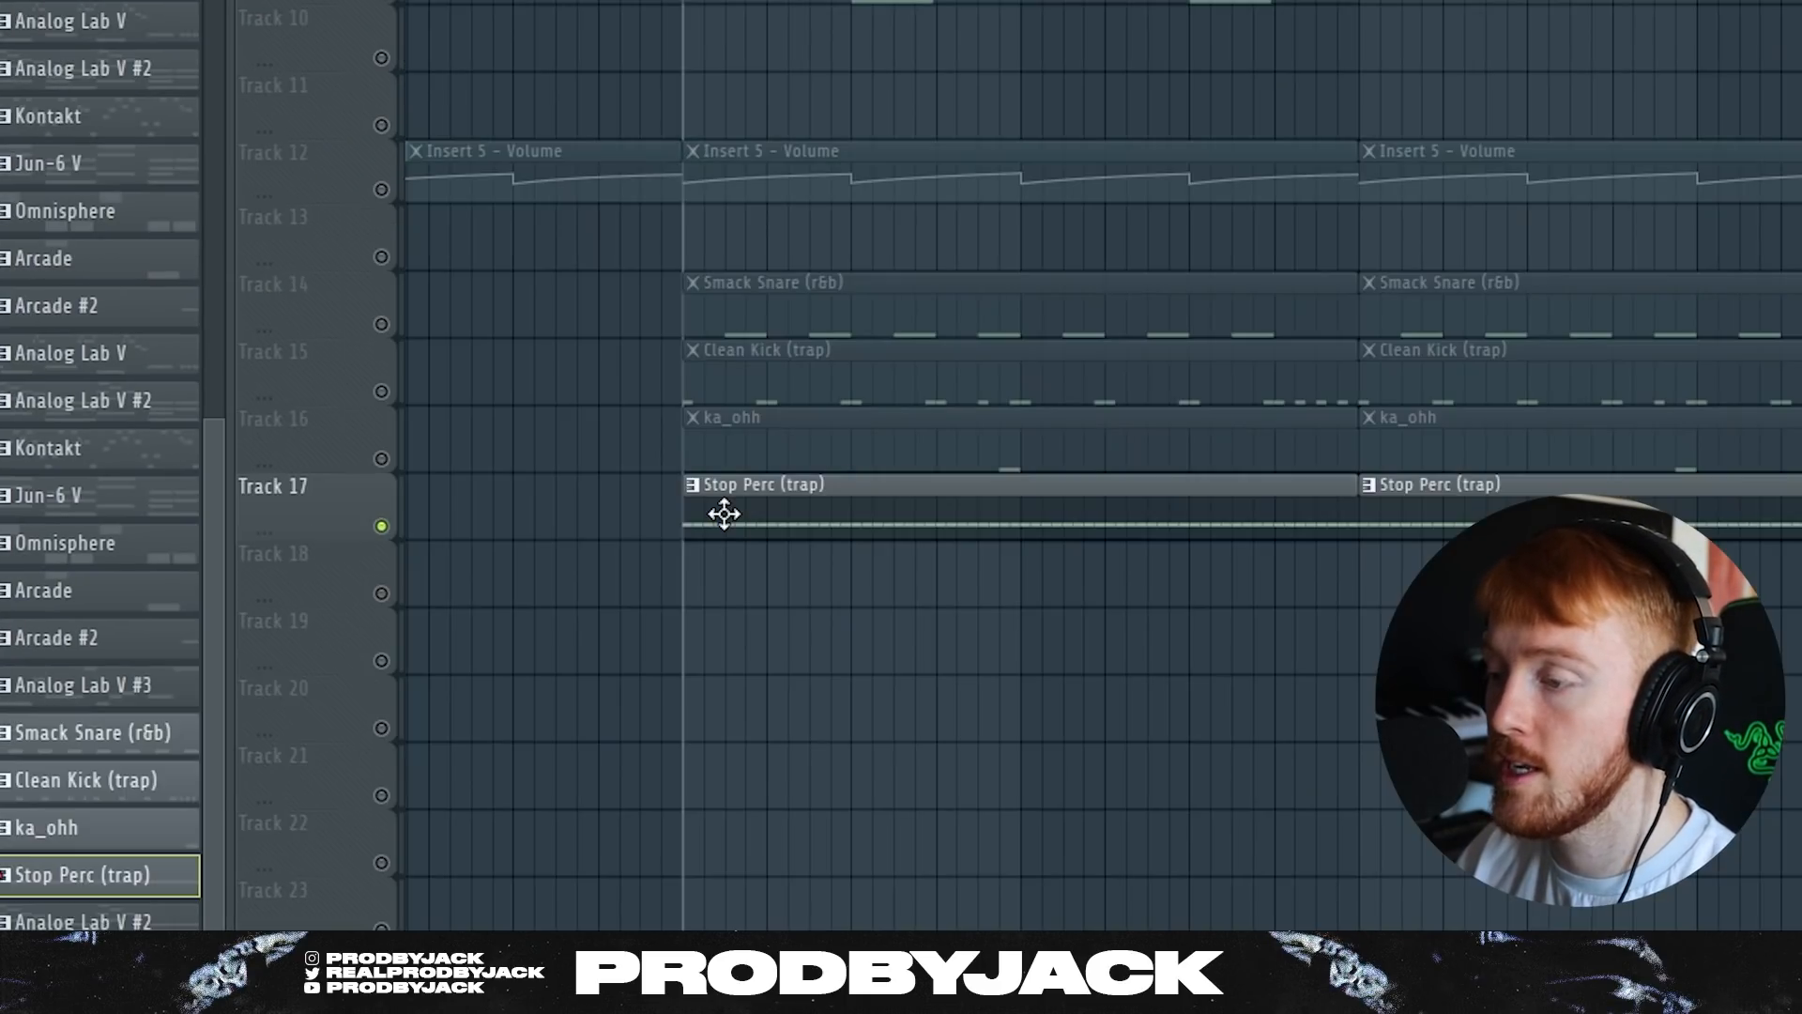
# - Open the Stop Perc pattern in the piano roll to examine its repeated notes and velocities, and play it
pyautogui.doubleClick(725, 513)
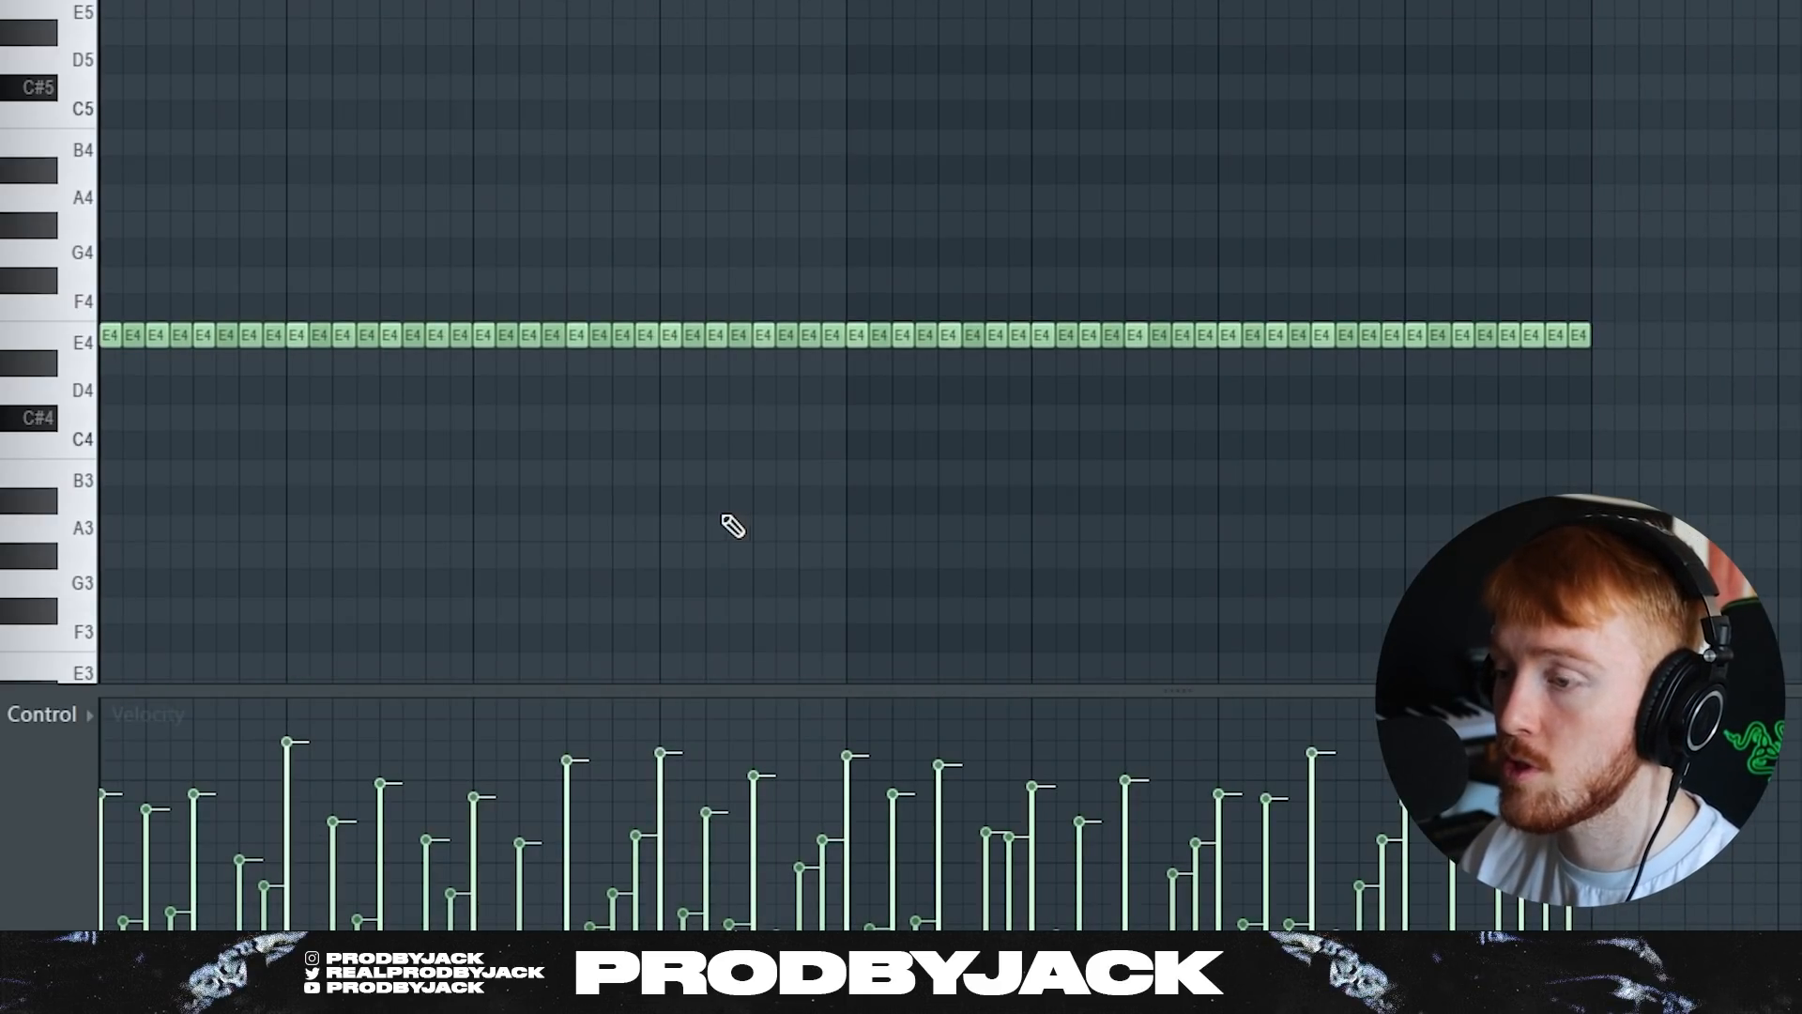
pyautogui.scroll(-2, 1155, 535)
pyautogui.press('space')
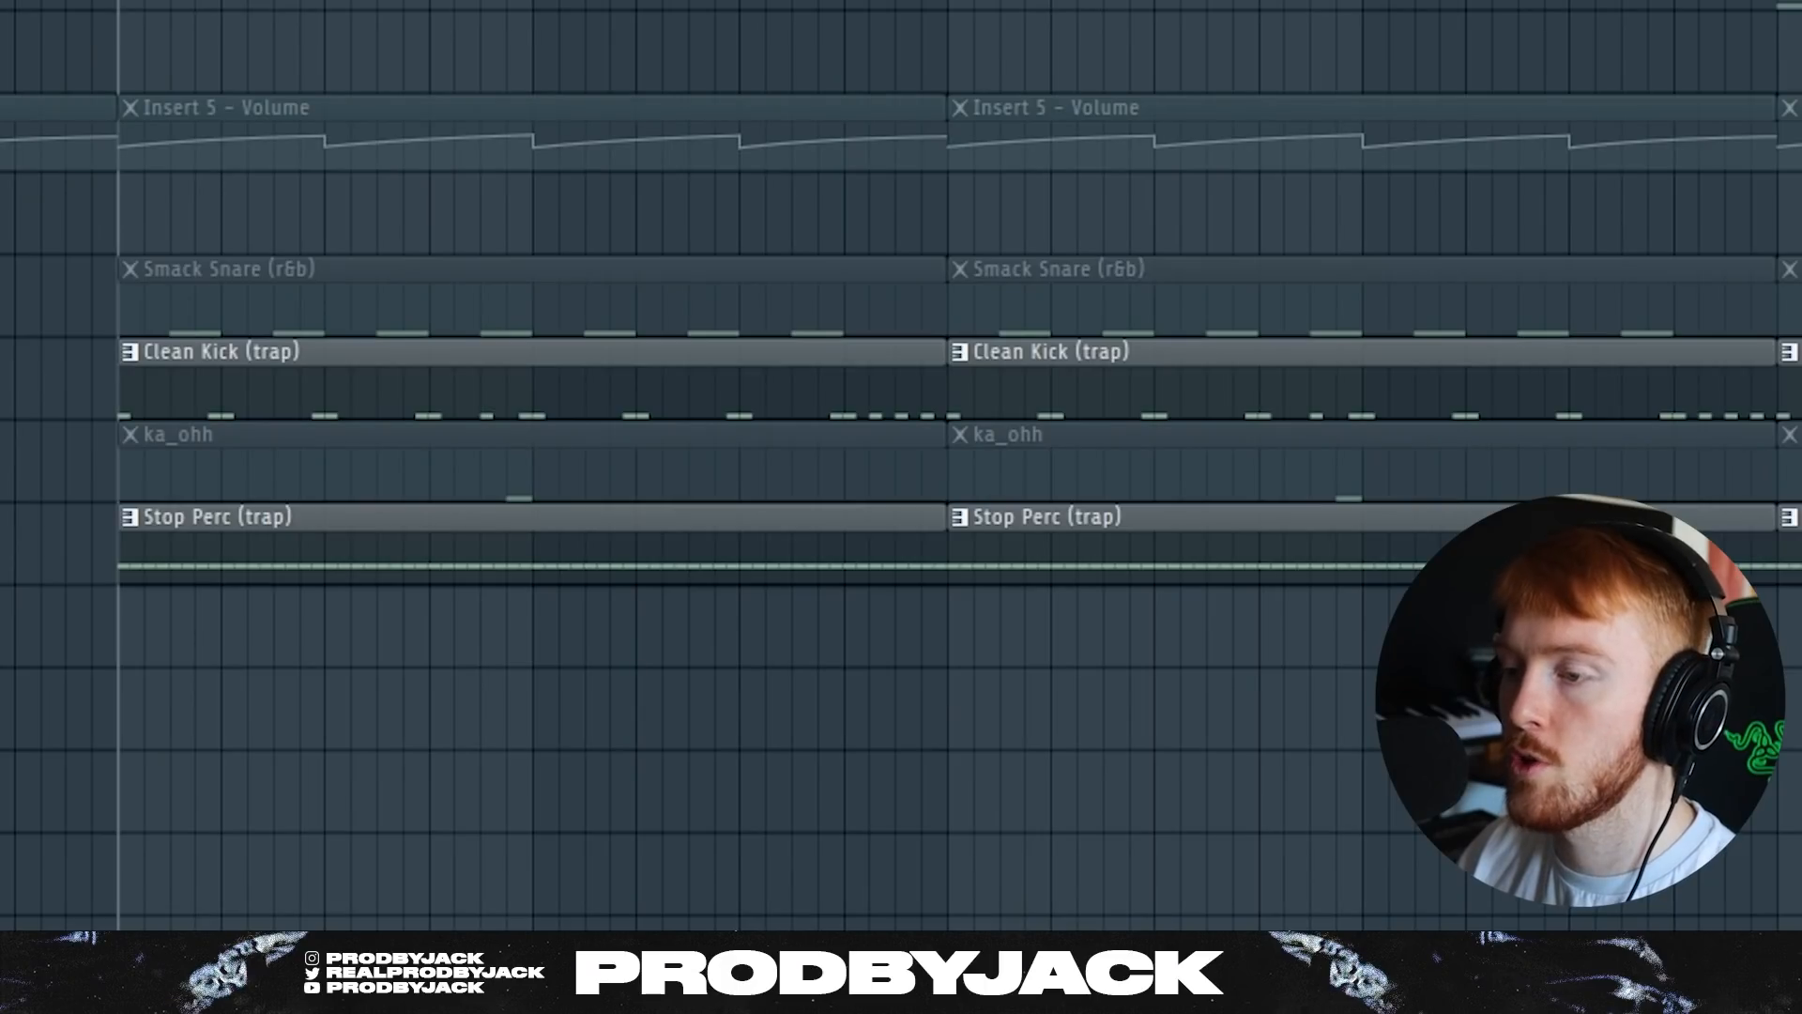
# - Unmute the Smack Snare and ka_ohh tracks and play all four drum patterns together from bar 9
pyautogui.click(2, 296)
pyautogui.click(2, 461)
pyautogui.press('space')
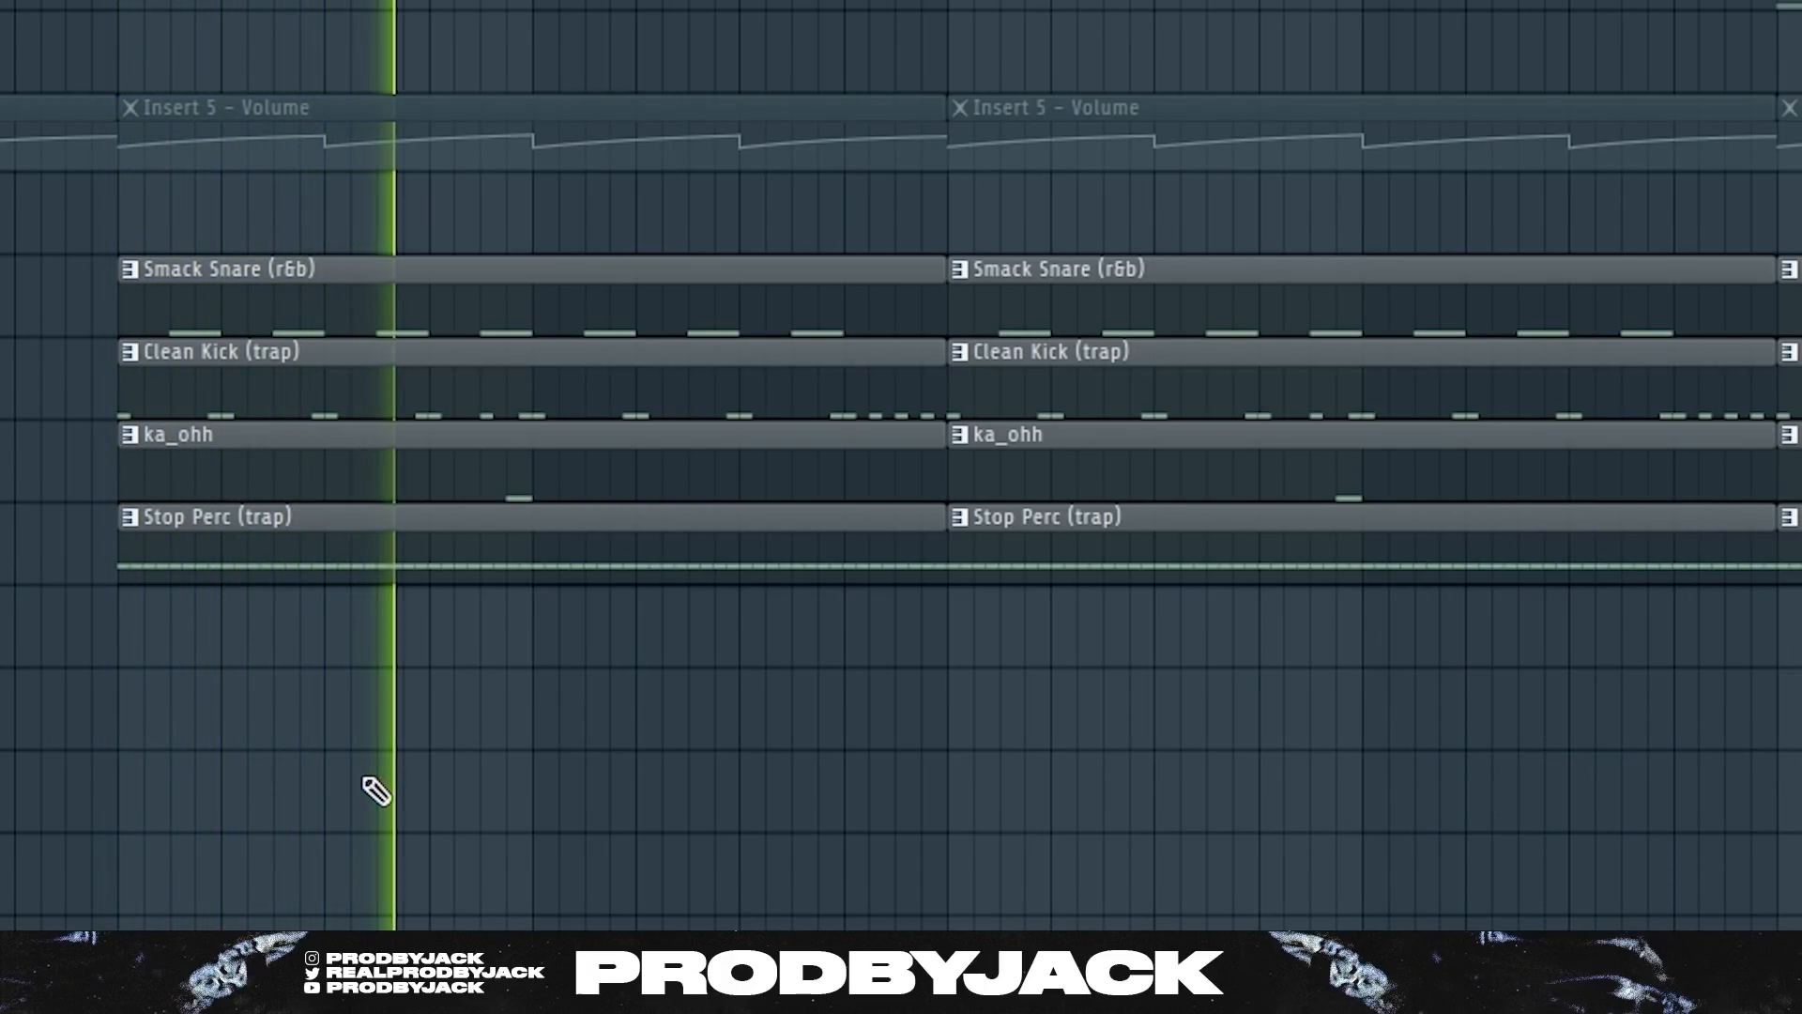
pyautogui.scroll(-2, 375, 791)
pyautogui.scroll(2, 610, 836)
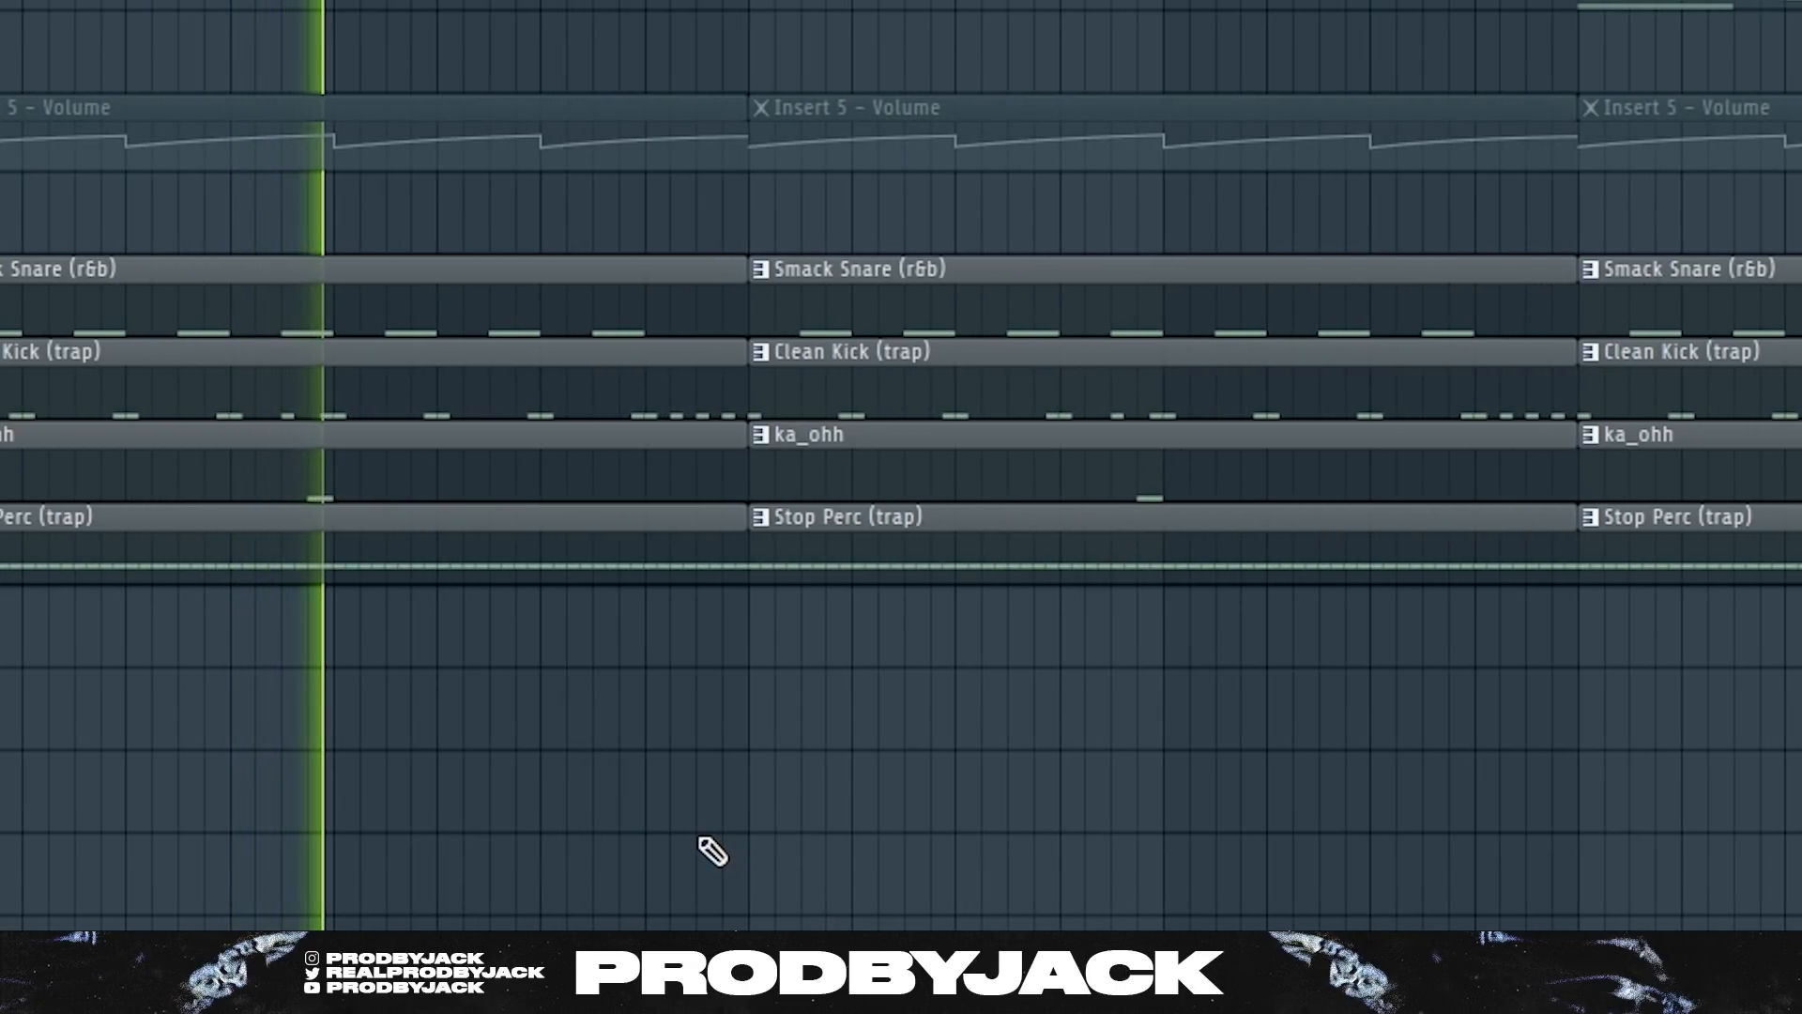
pyautogui.scroll(-2, 695, 850)
pyautogui.scroll(4, 680, 853)
pyautogui.scroll(-1, 683, 853)
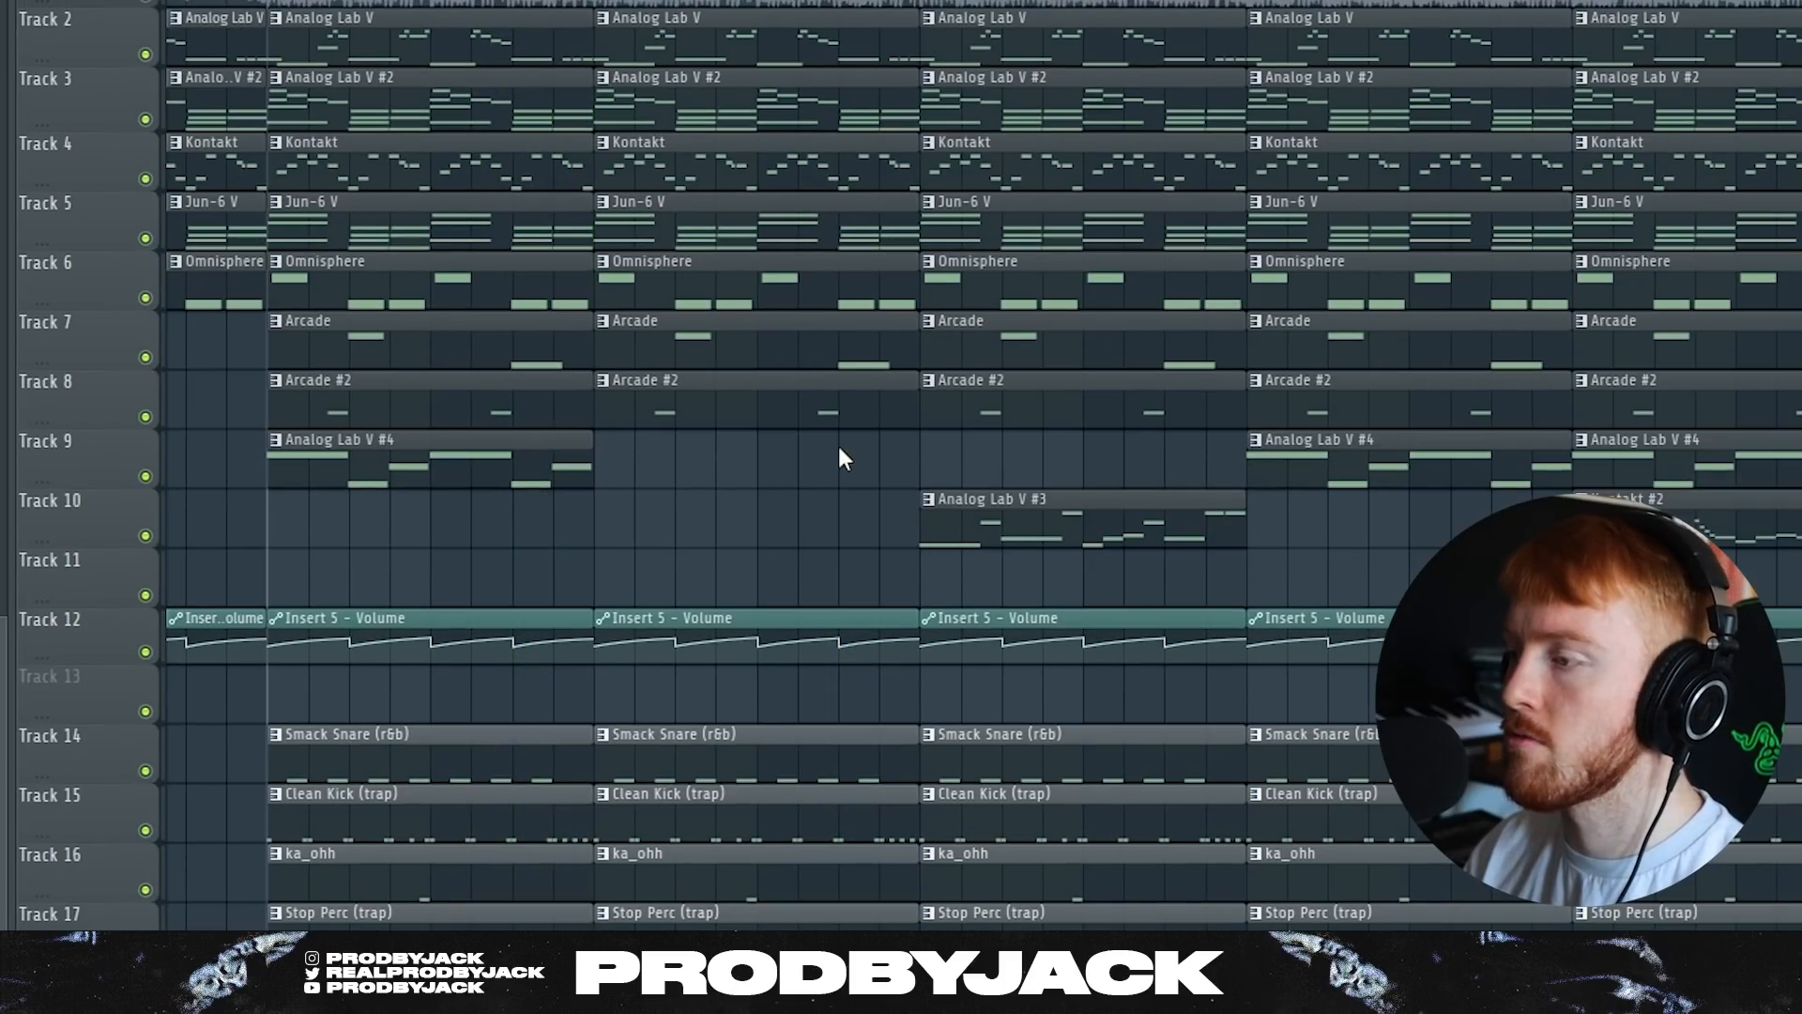
# - Locate the Analog Lab V #3 pattern on Track 10 and check its Glider preset in the ANALOG COLOURS bank
pyautogui.scroll(-4, 840, 450)
pyautogui.scroll(2, 343, 301)
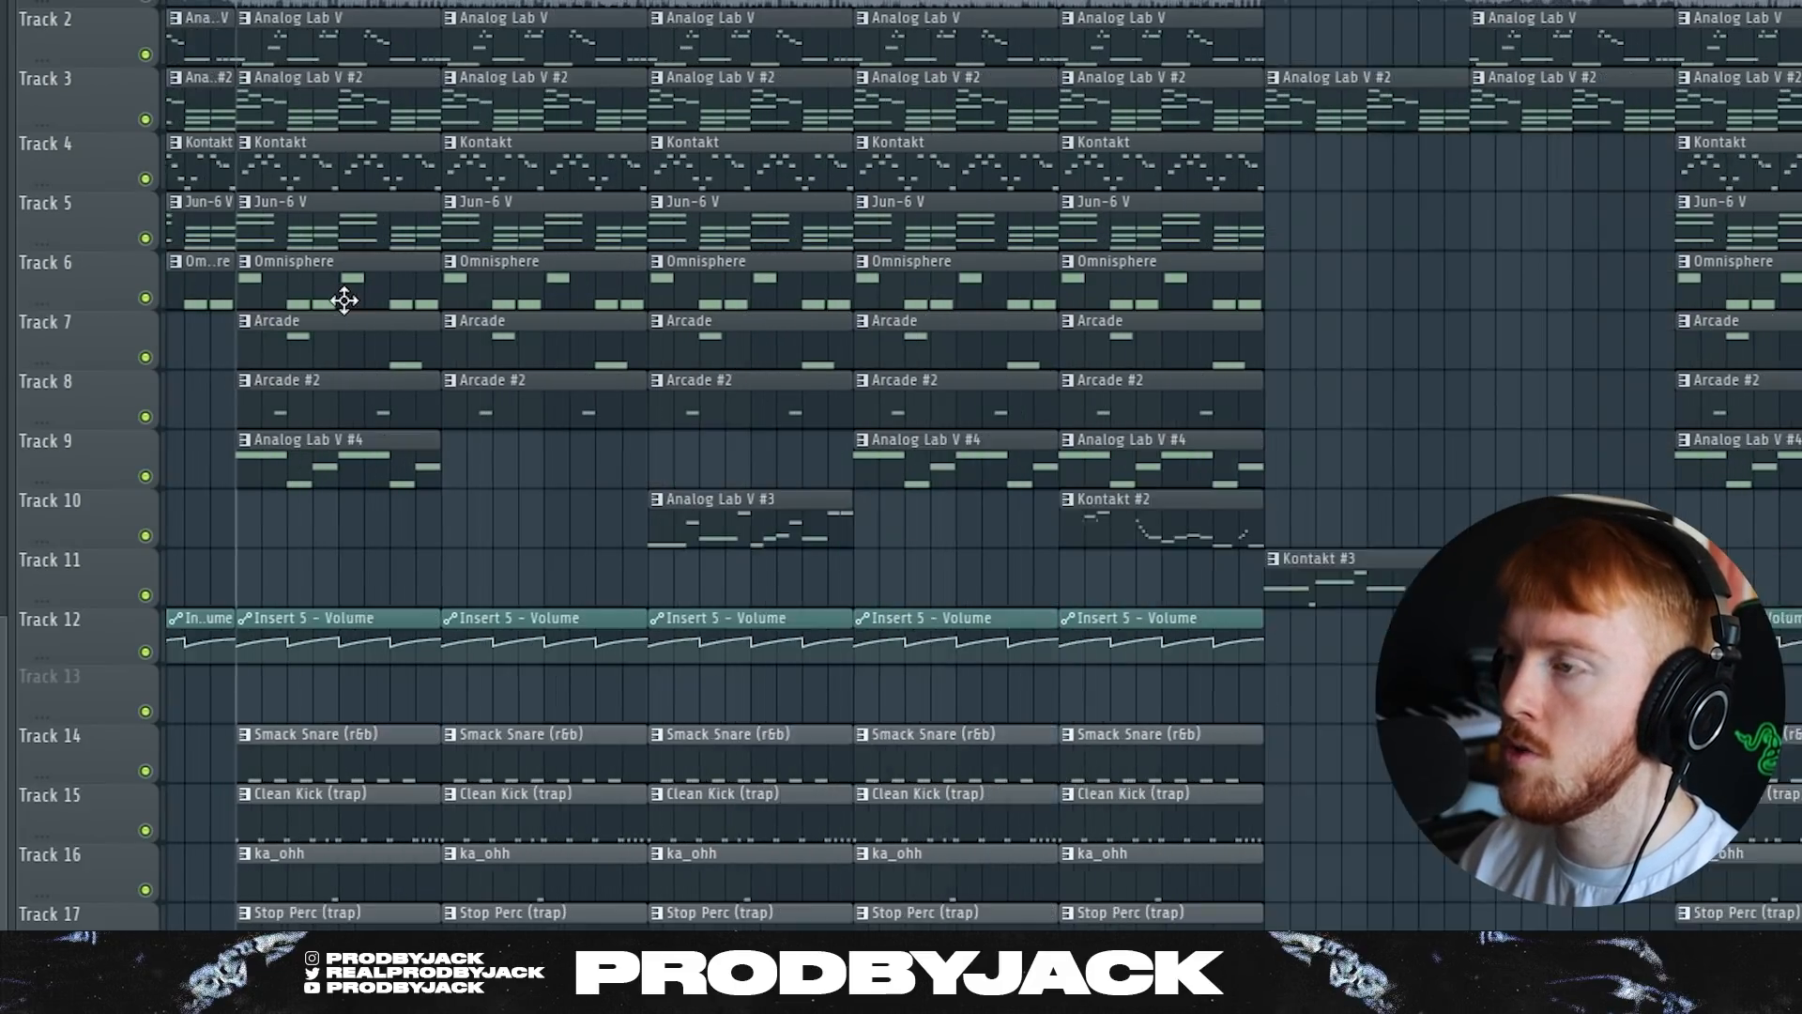
pyautogui.scroll(3, 342, 301)
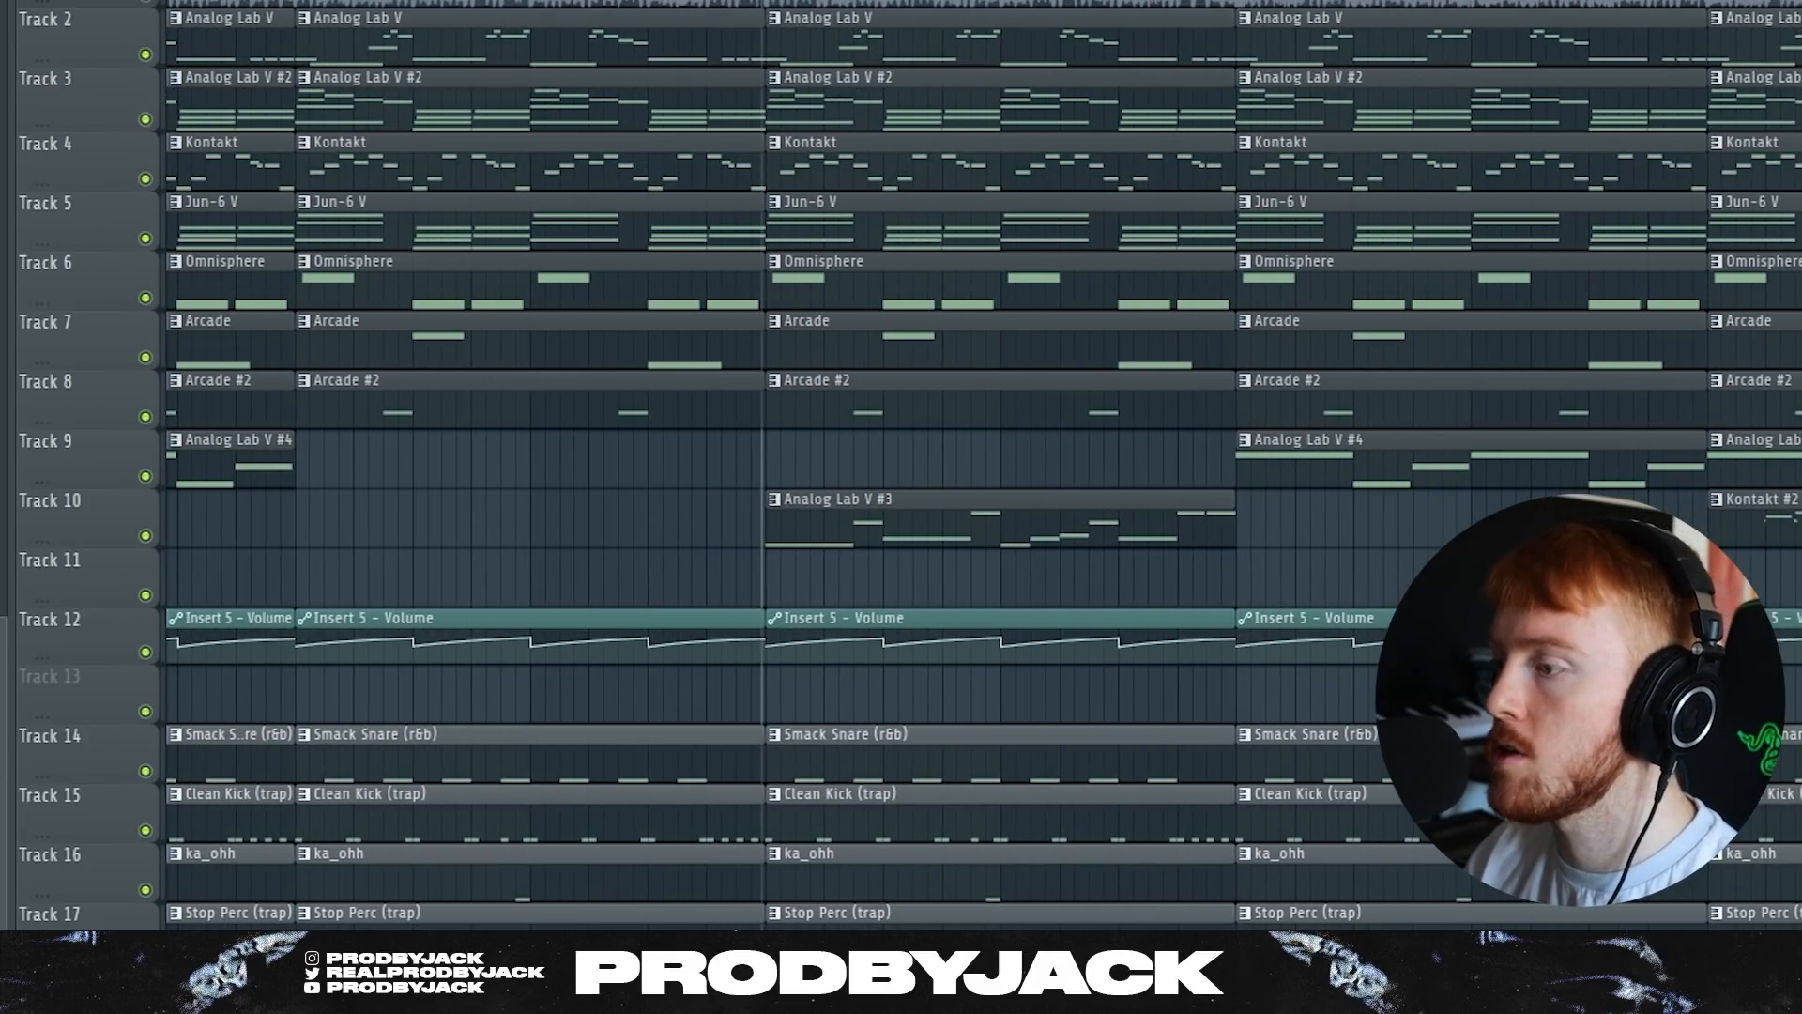
pyautogui.scroll(3, 896, 451)
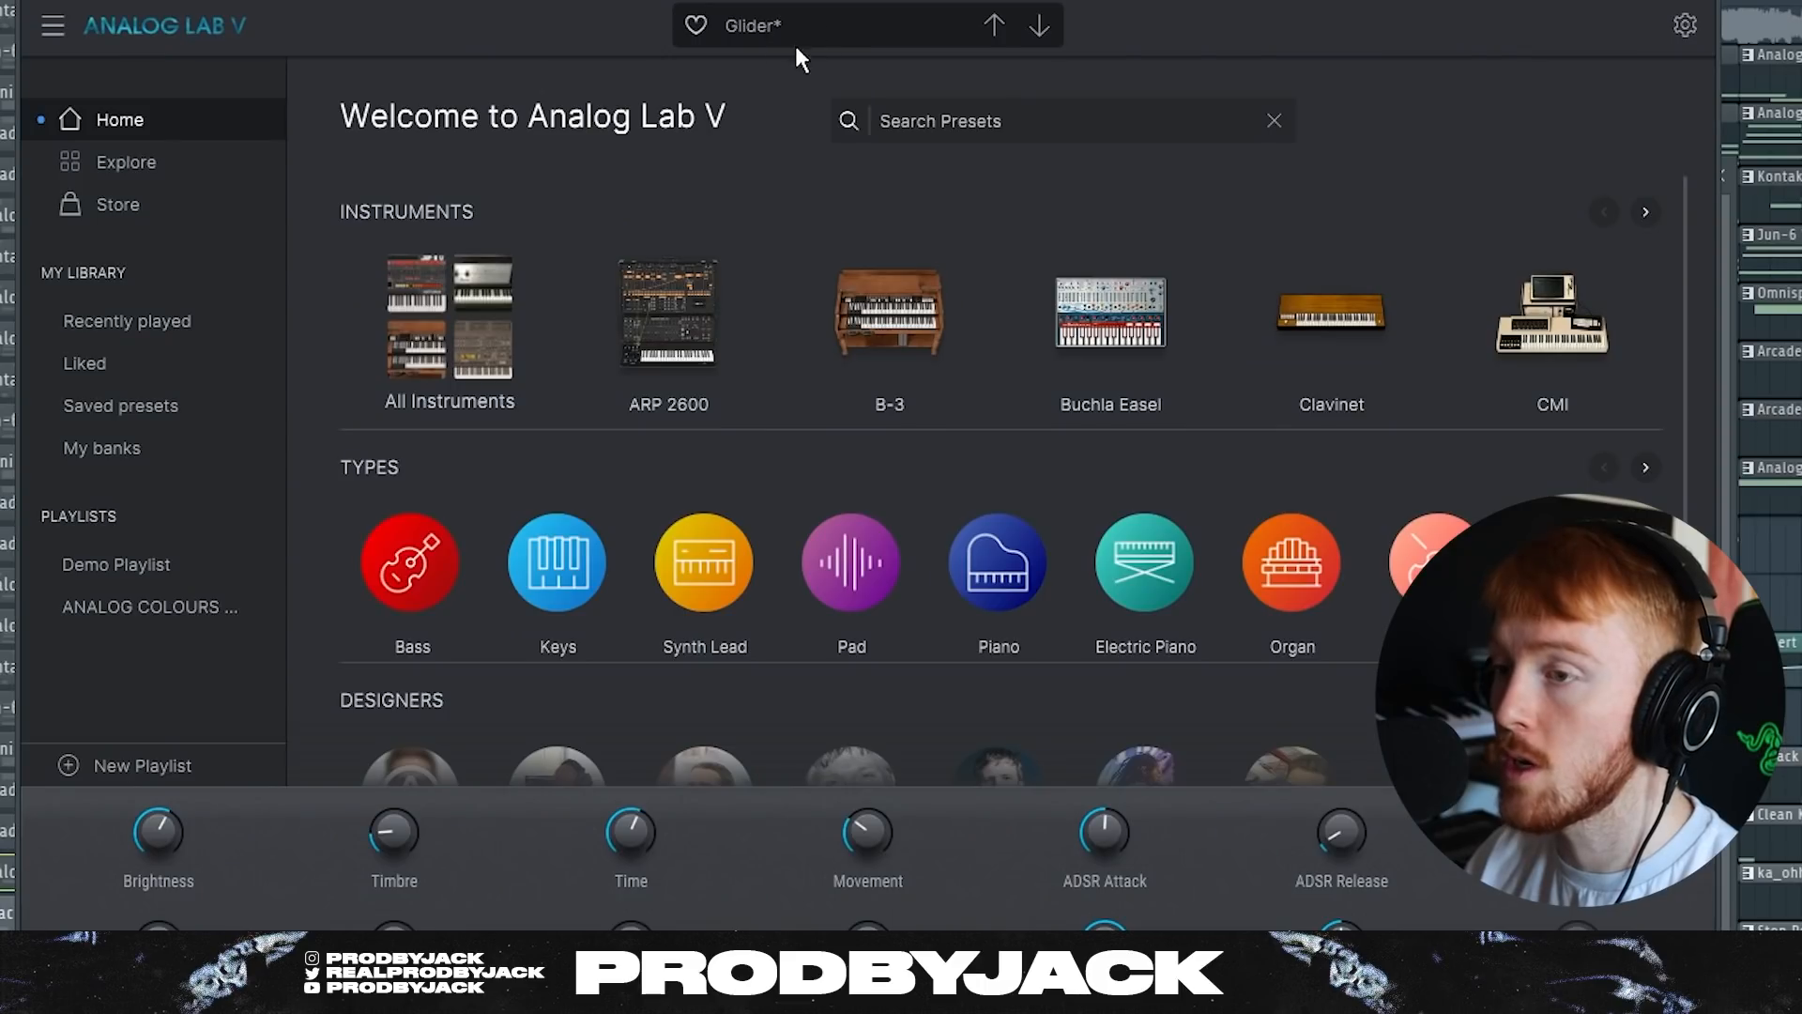
pyautogui.click(797, 55)
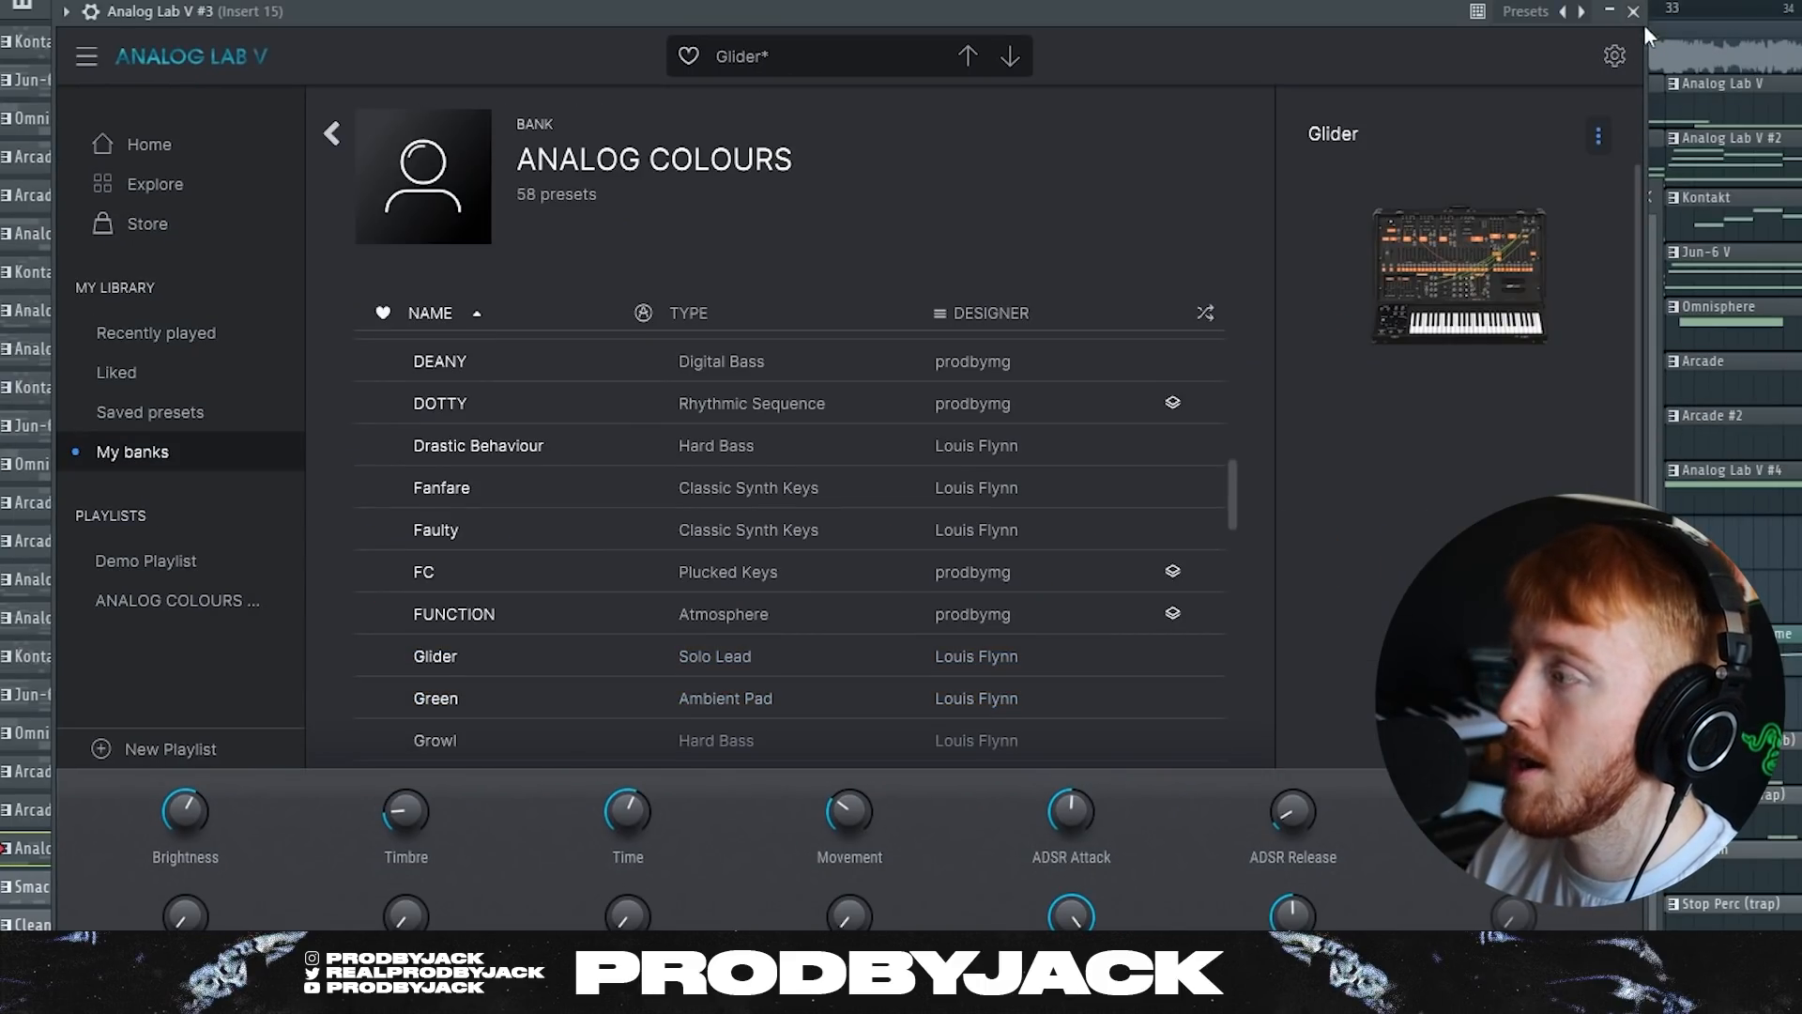
pyautogui.scroll(6, 672, 628)
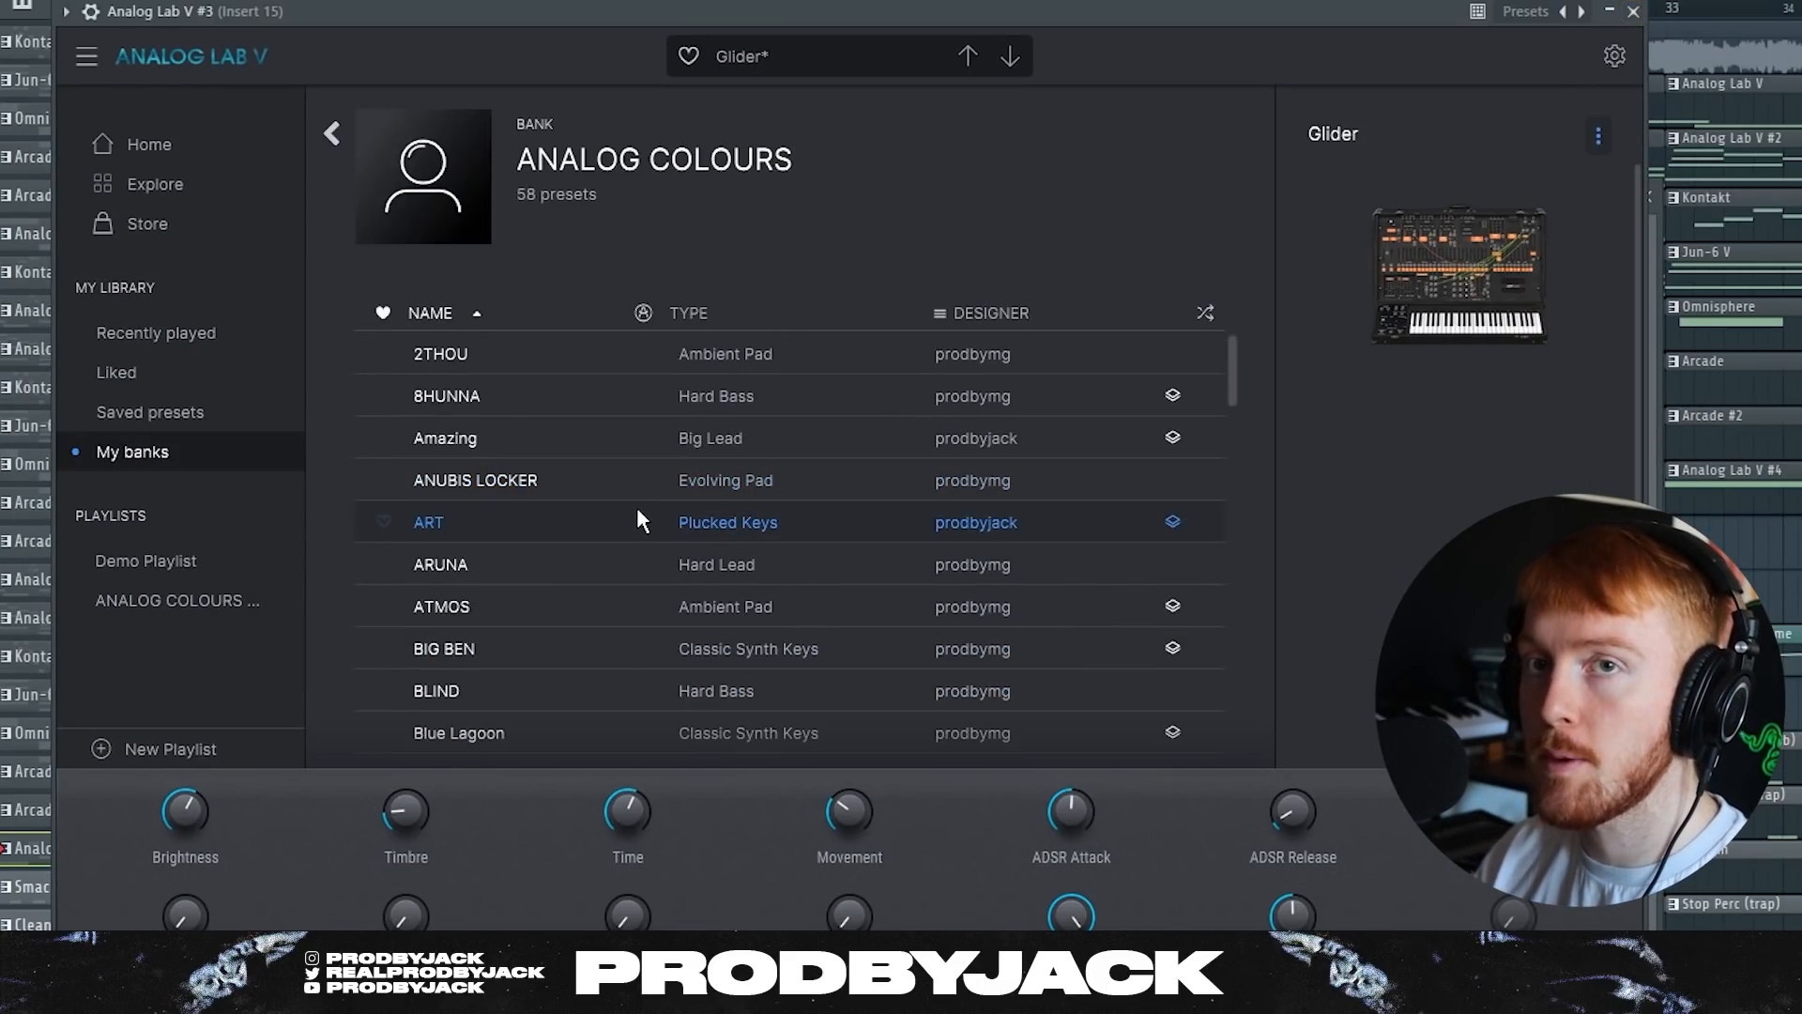
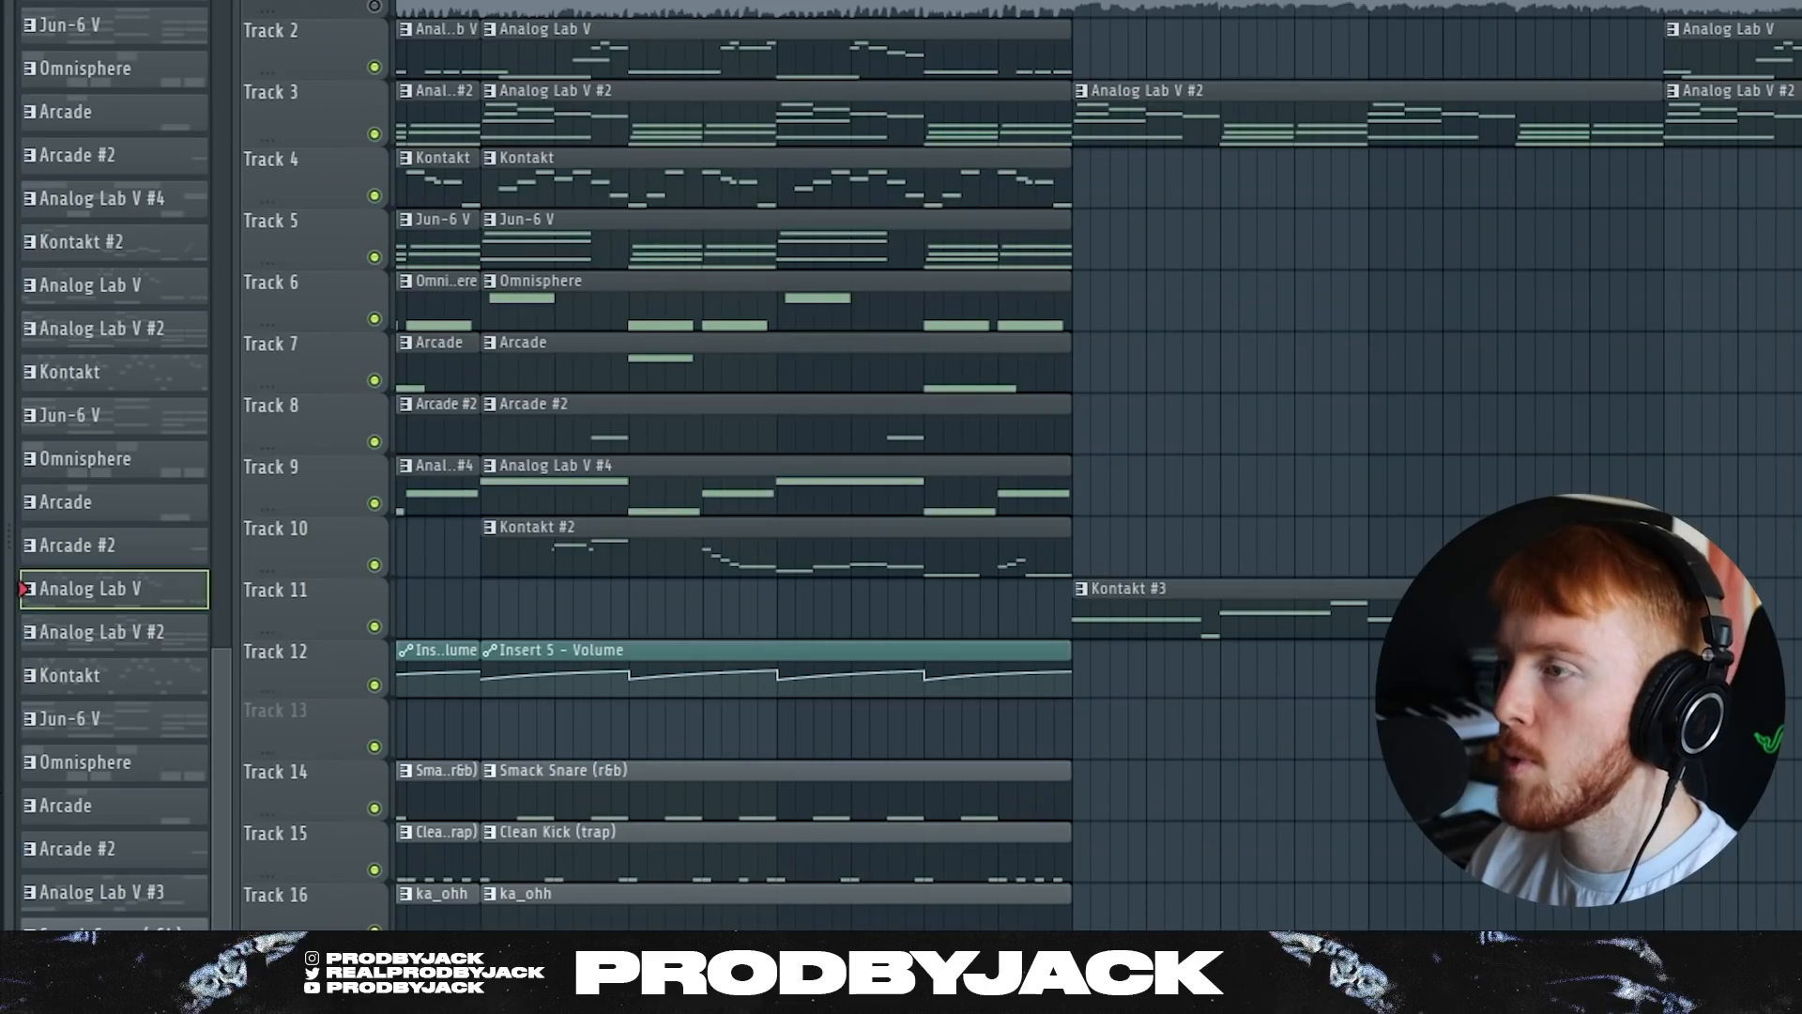
# - Select the Kontakt #2 pattern on Track 10, check its Ilya Efimov LP Electric Guitar instrument and close Kontakt
pyautogui.hscroll(-4, 1098, 470)
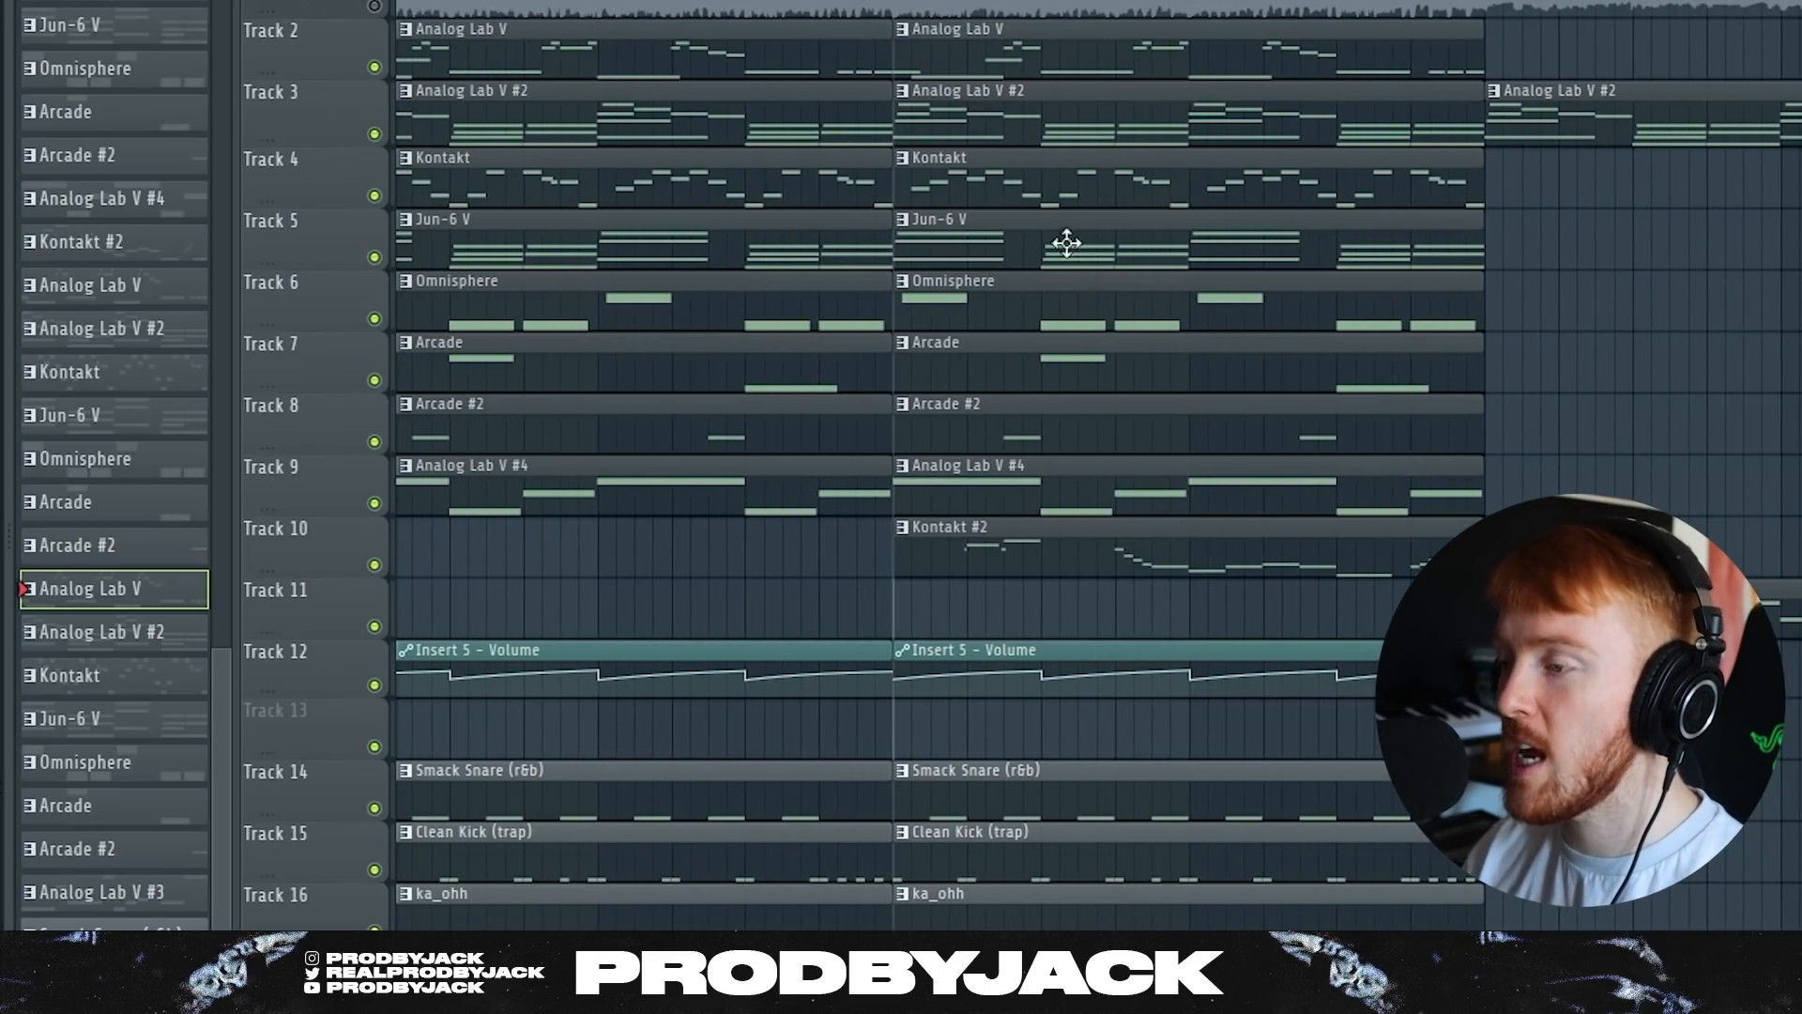
pyautogui.click(1033, 559)
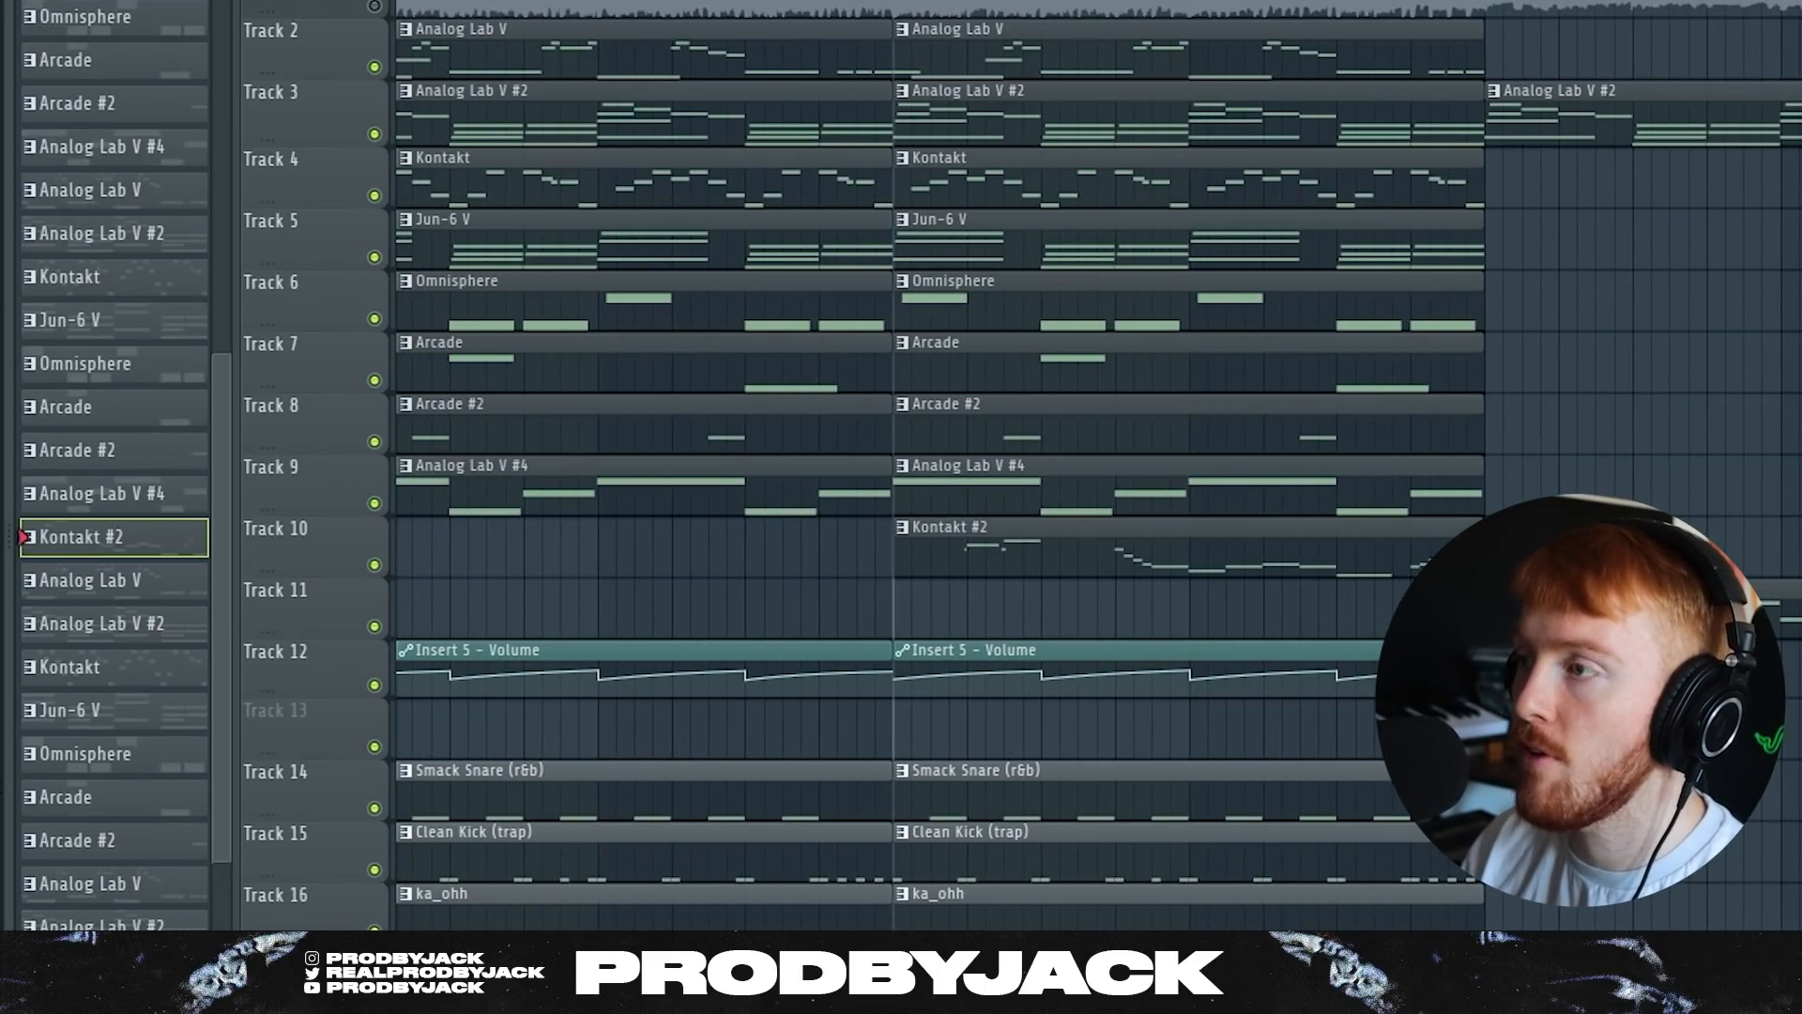
pyautogui.press('F6')
pyautogui.click(617, 900)
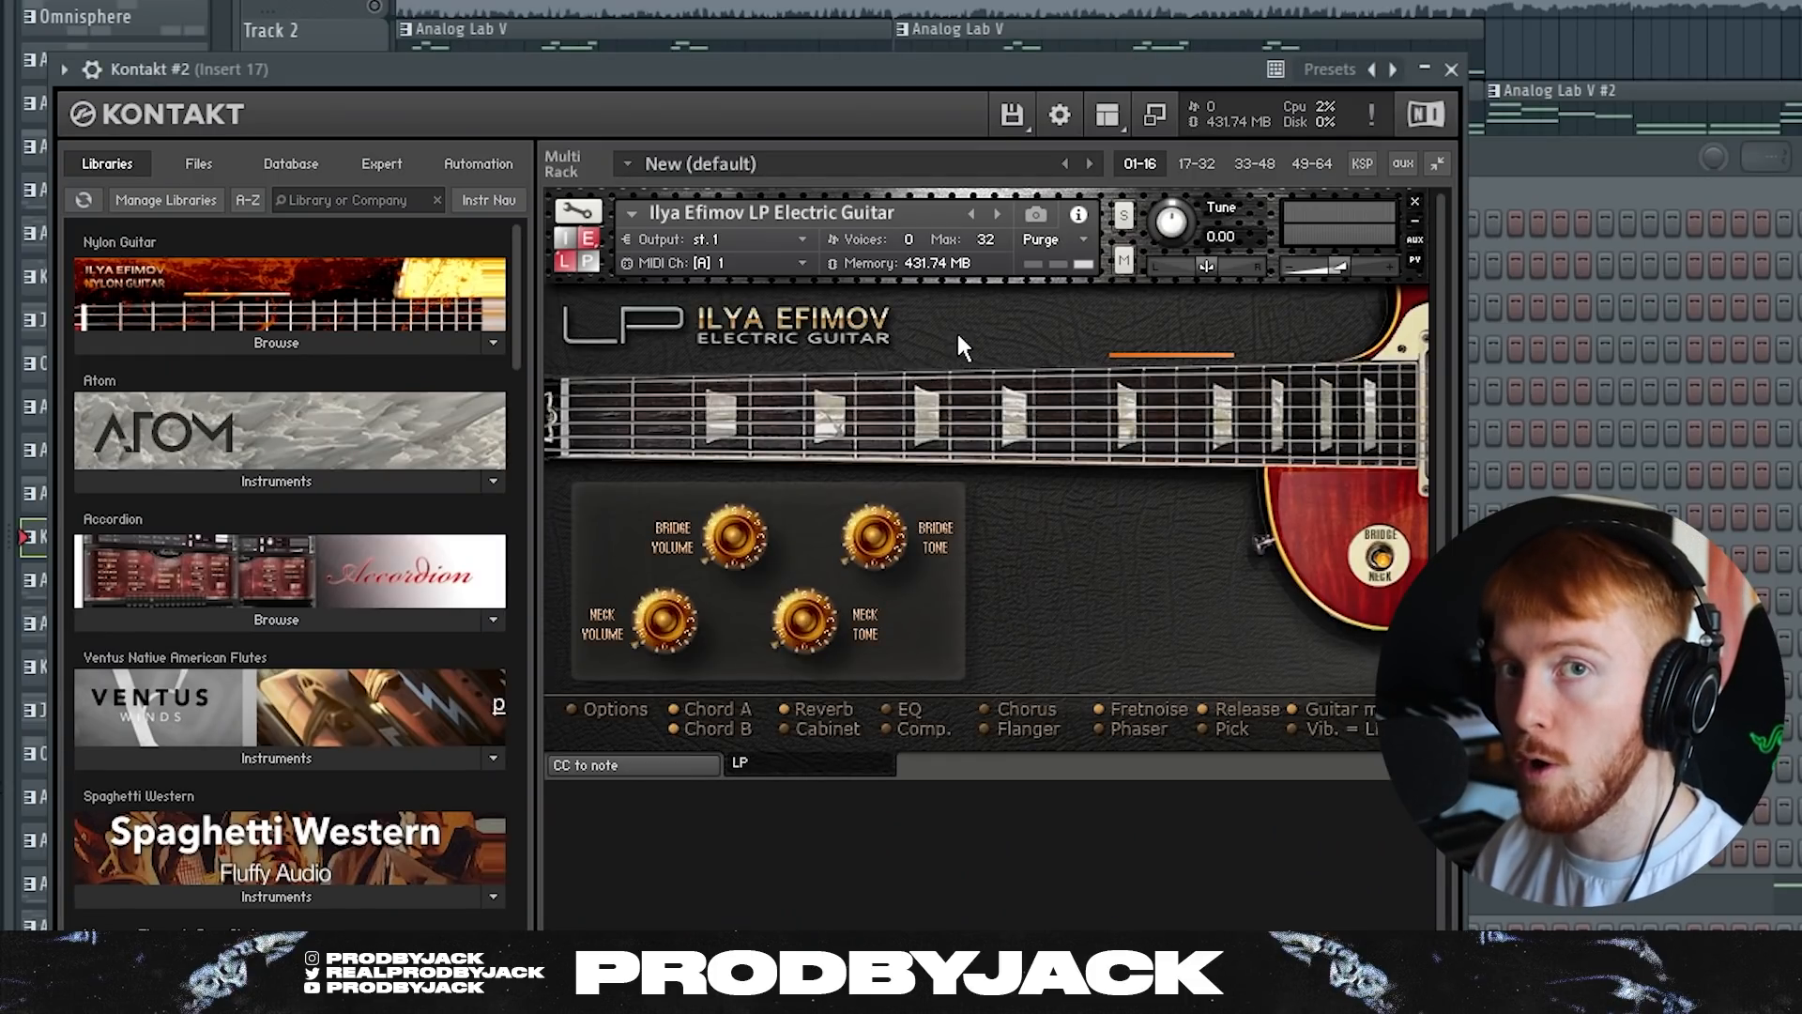
pyautogui.click(1454, 70)
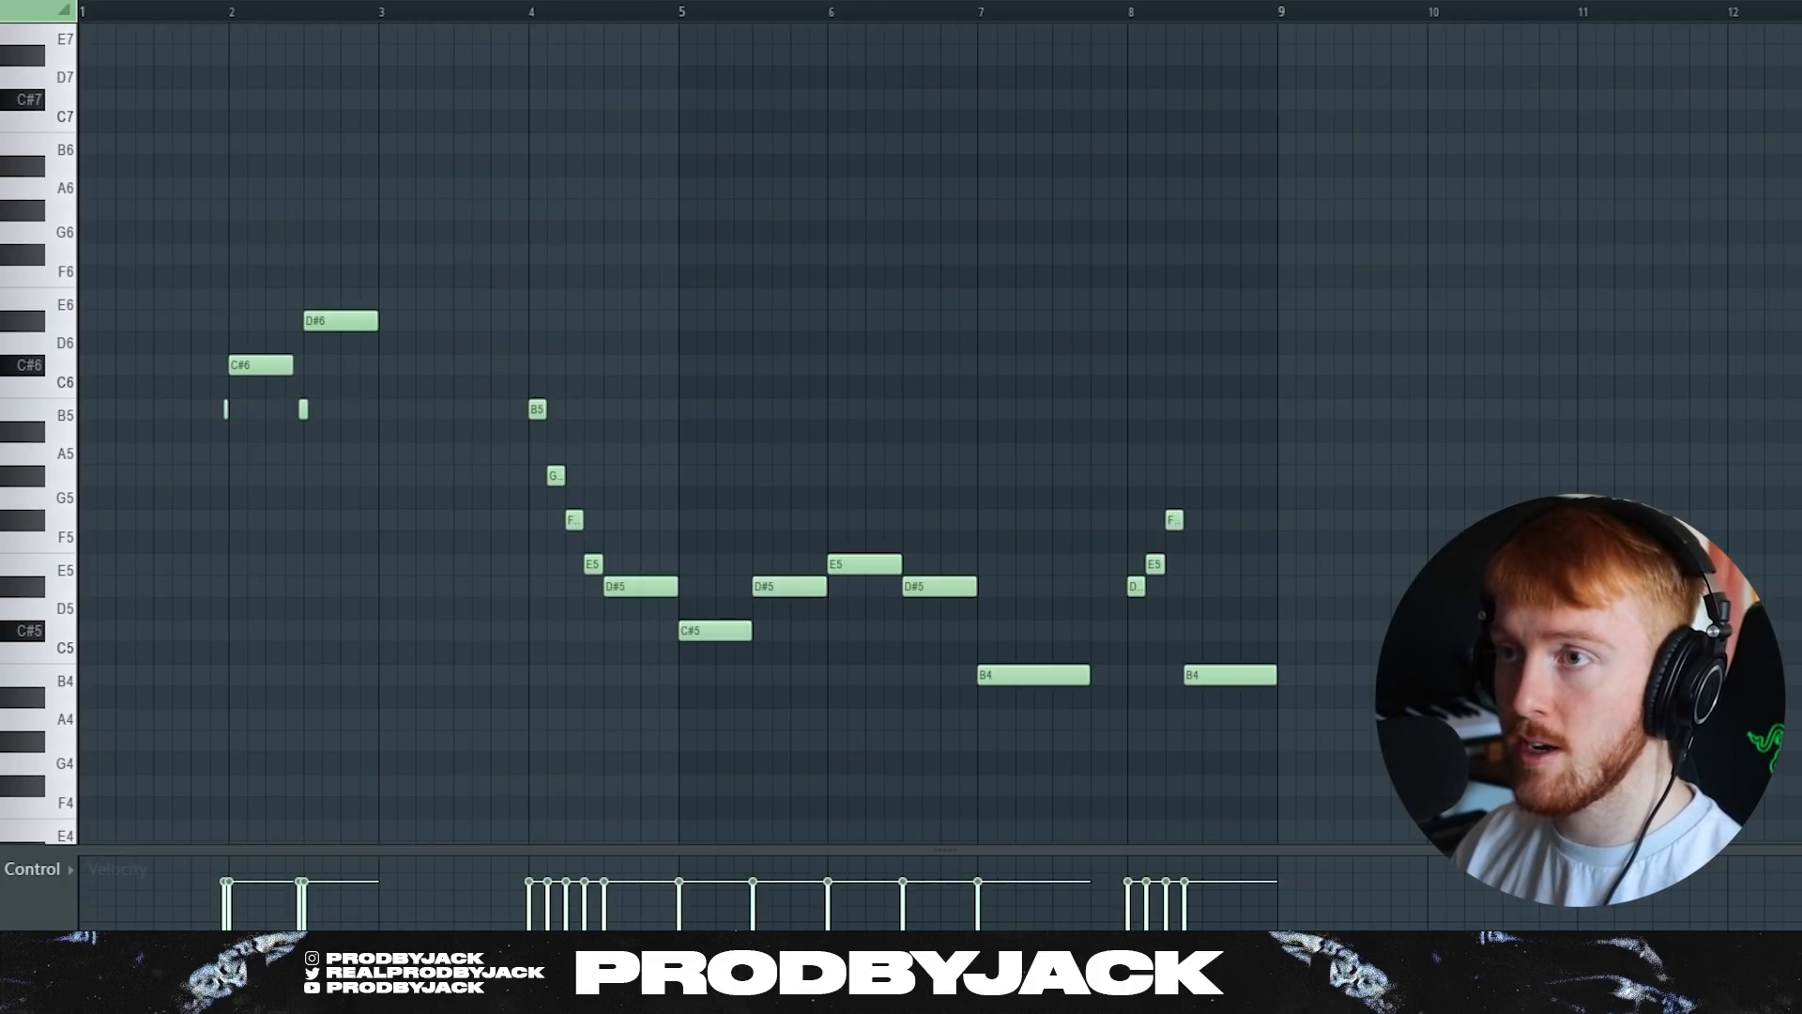
# - Inspect the STARK, Fruity parametric EQ 2 and ValhallaVintageVerb effects on mixer Insert 17, closing the plugin windows
pyautogui.press('F6')
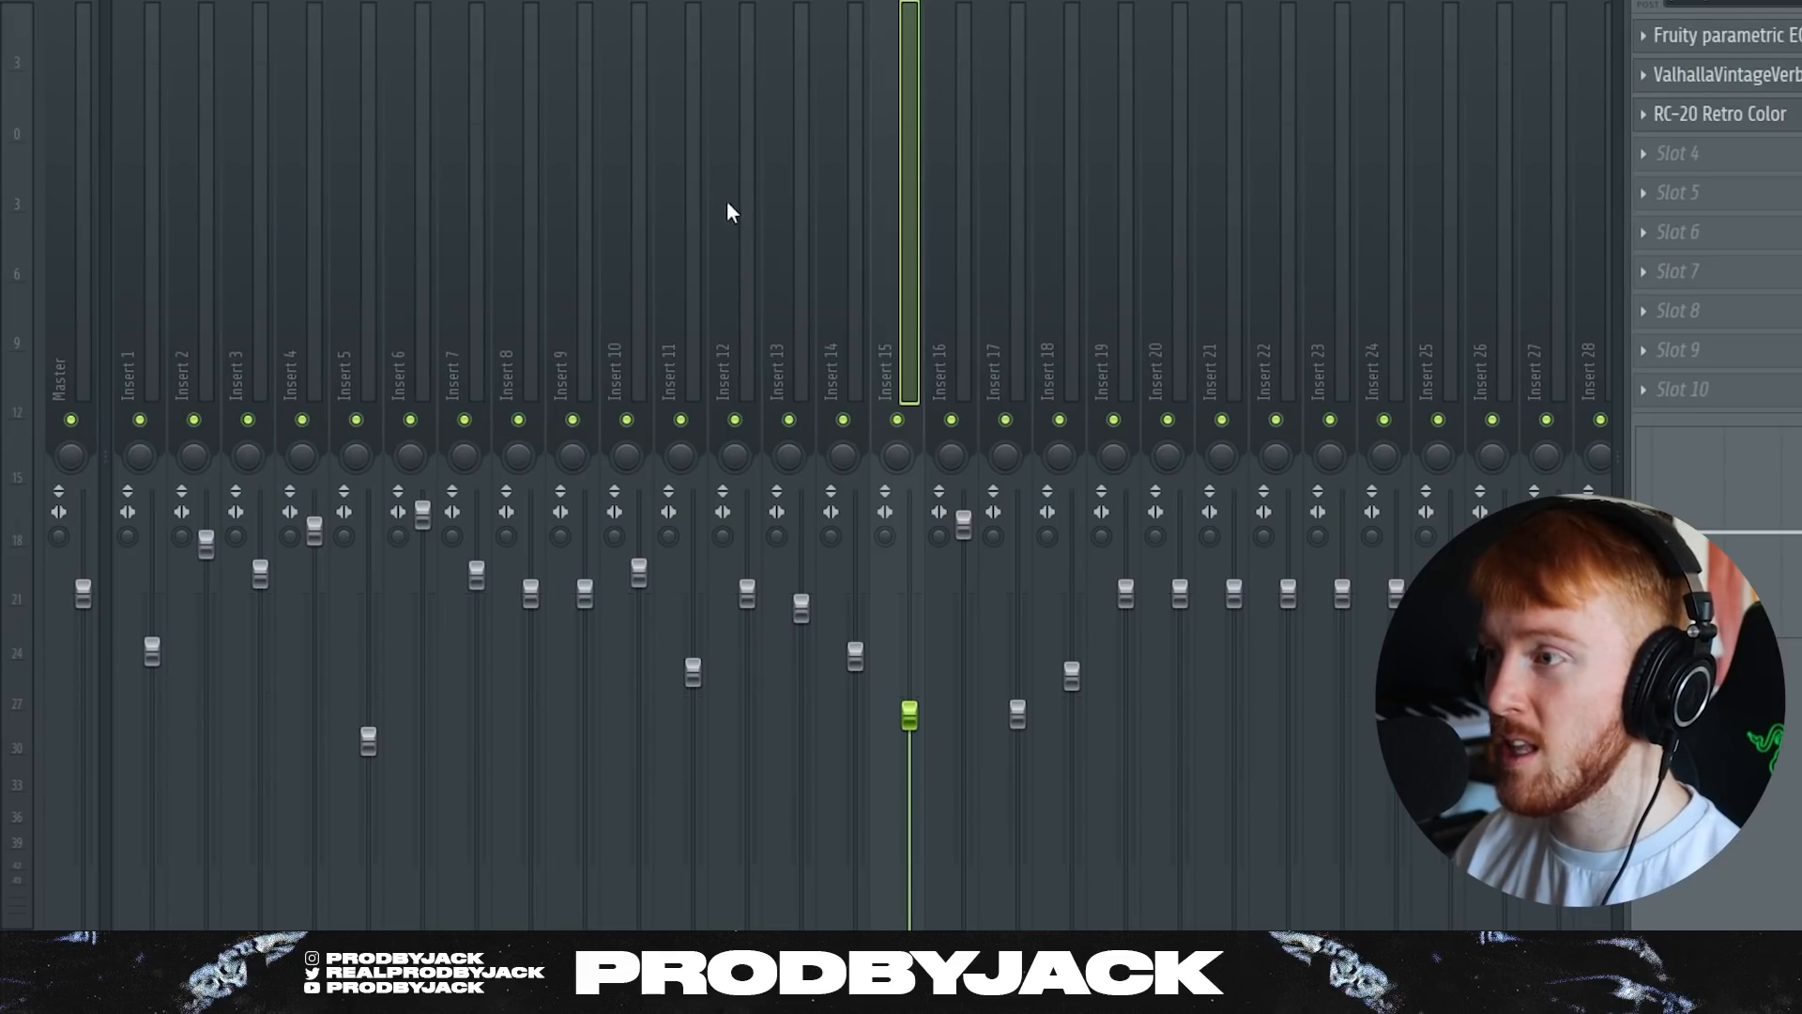
pyautogui.click(1016, 199)
pyautogui.click(1742, 42)
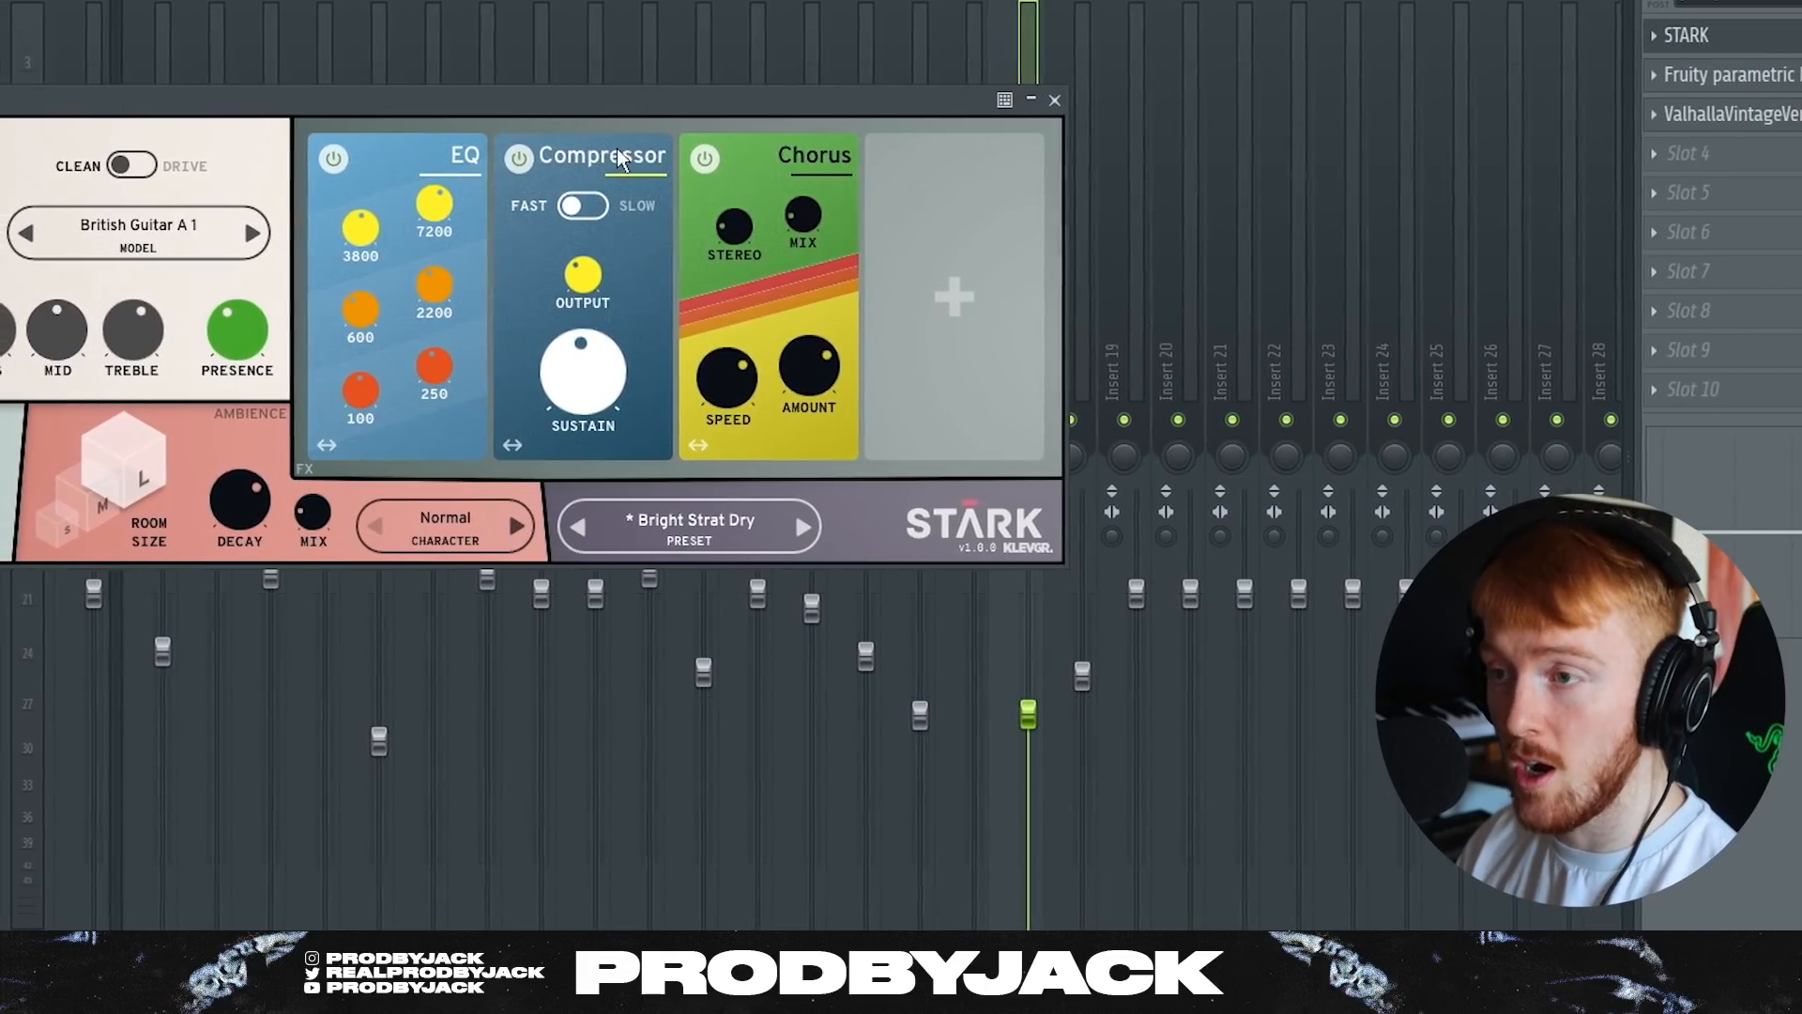
pyautogui.moveTo(484, 99); pyautogui.dragTo(756, 110)
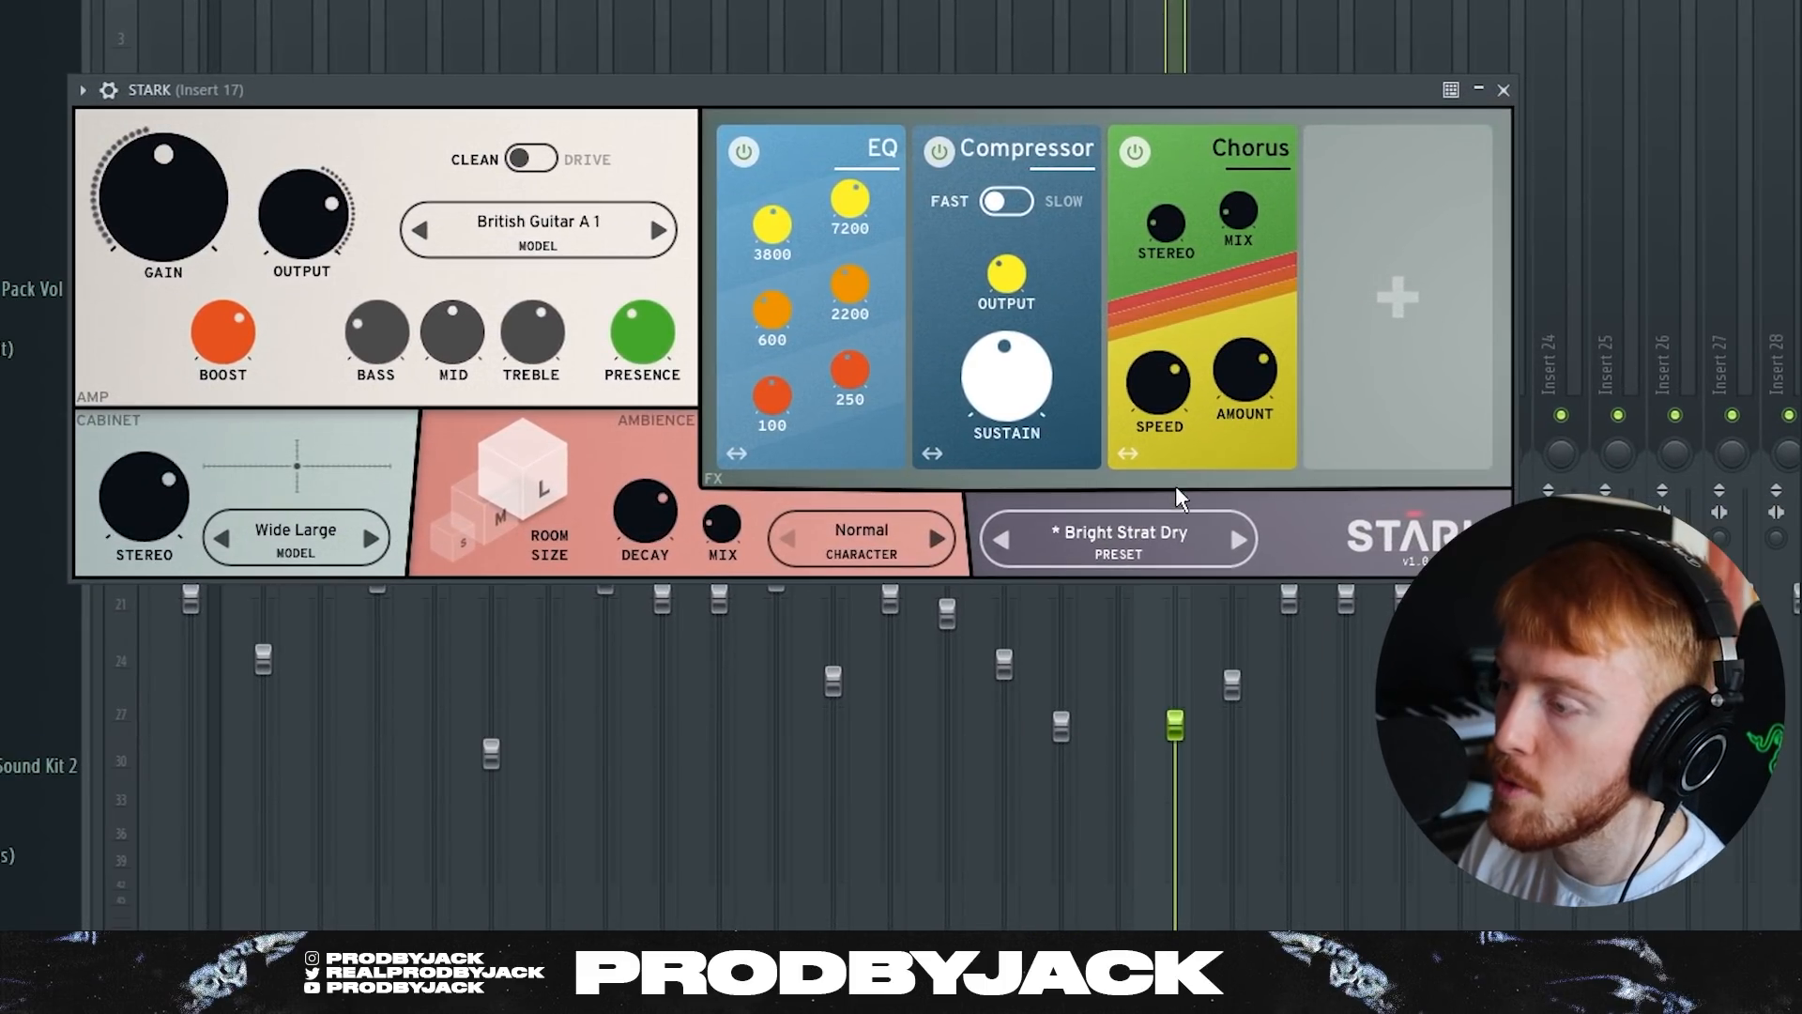
pyautogui.click(1504, 90)
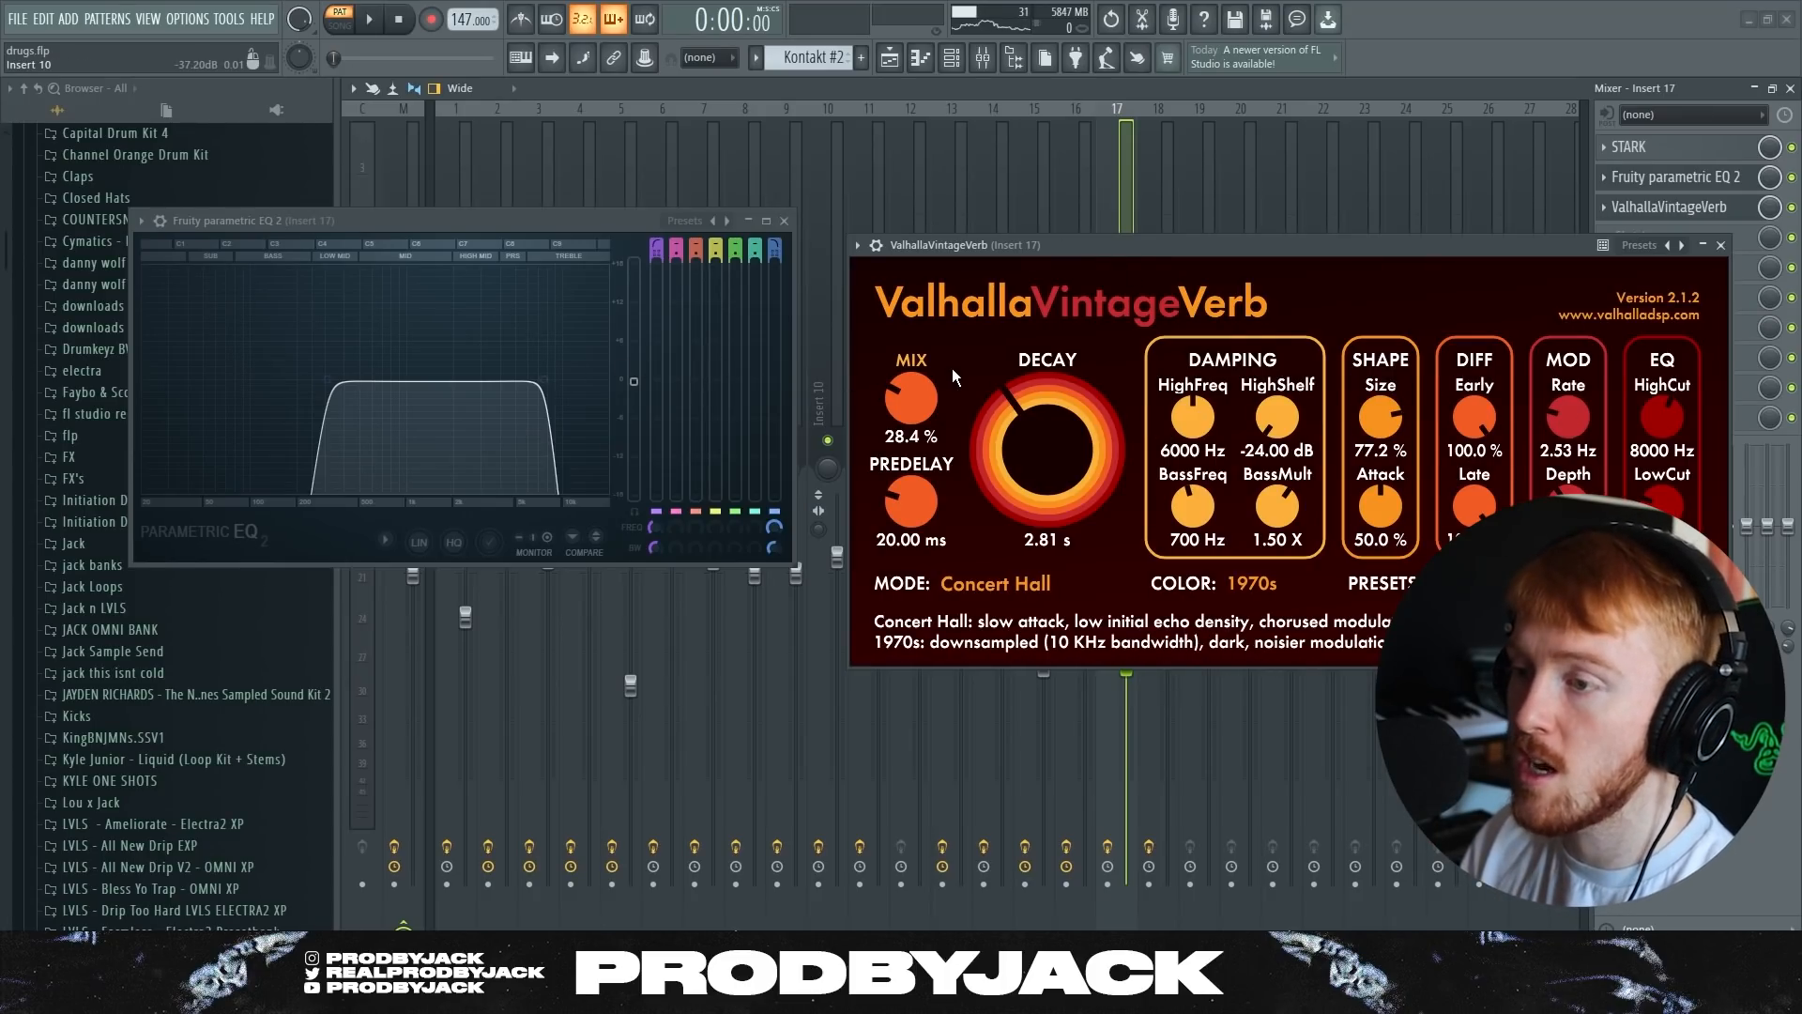
pyautogui.click(1720, 245)
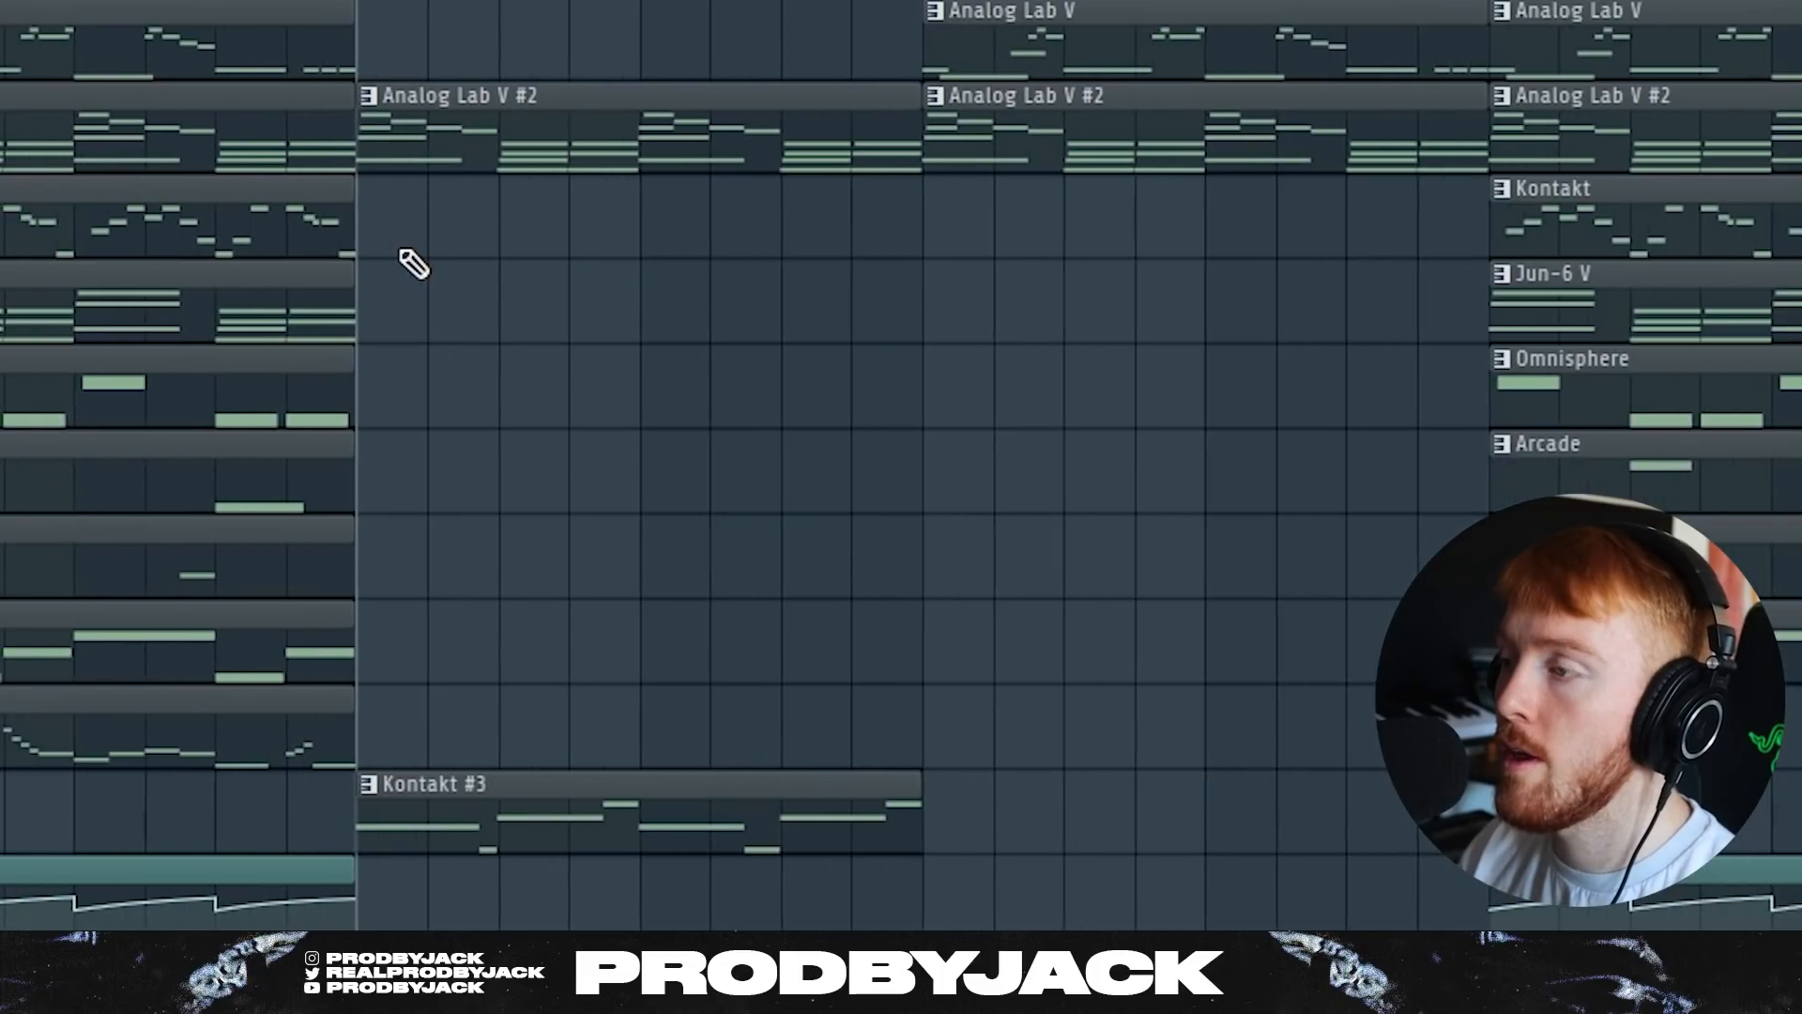
# - Find the Kontakt #3 pattern at bar 49 on Track 11 and open its instrument from the channel rack
pyautogui.scroll(-5, 401, 251)
pyautogui.scroll(3, 502, 351)
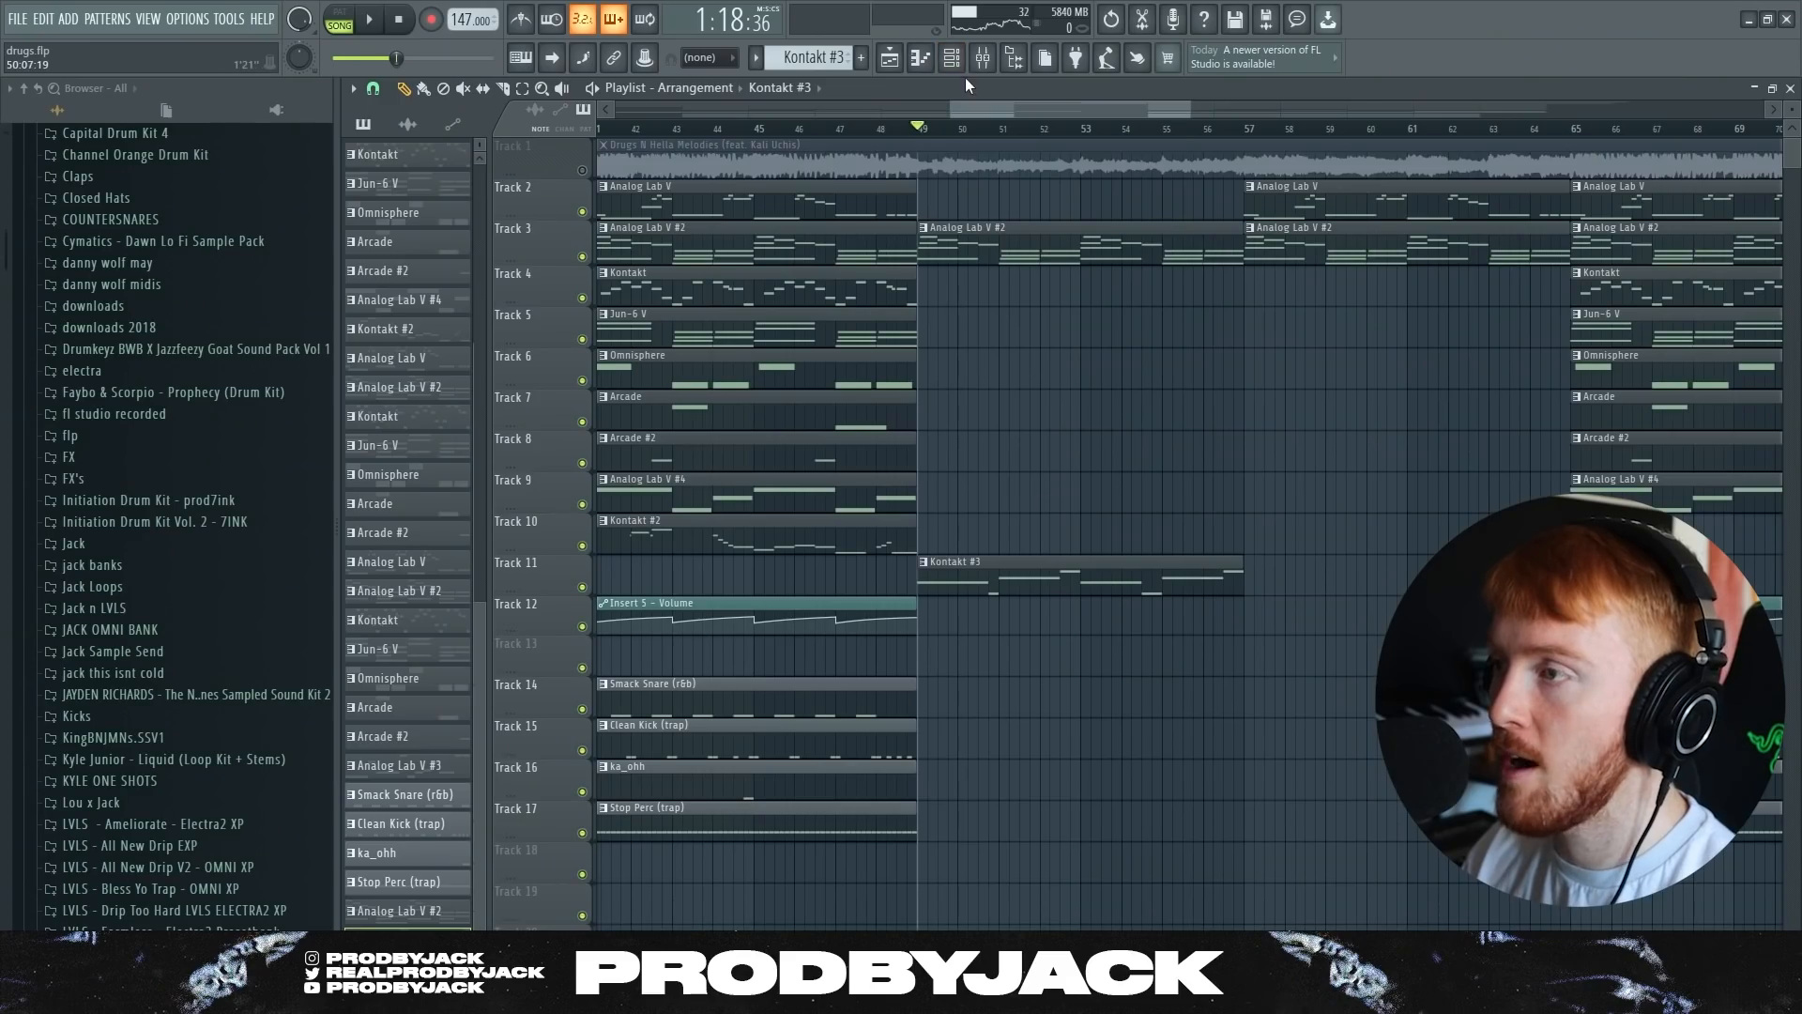
pyautogui.click(952, 58)
pyautogui.click(731, 797)
pyautogui.moveTo(537, 213); pyautogui.dragTo(668, 152)
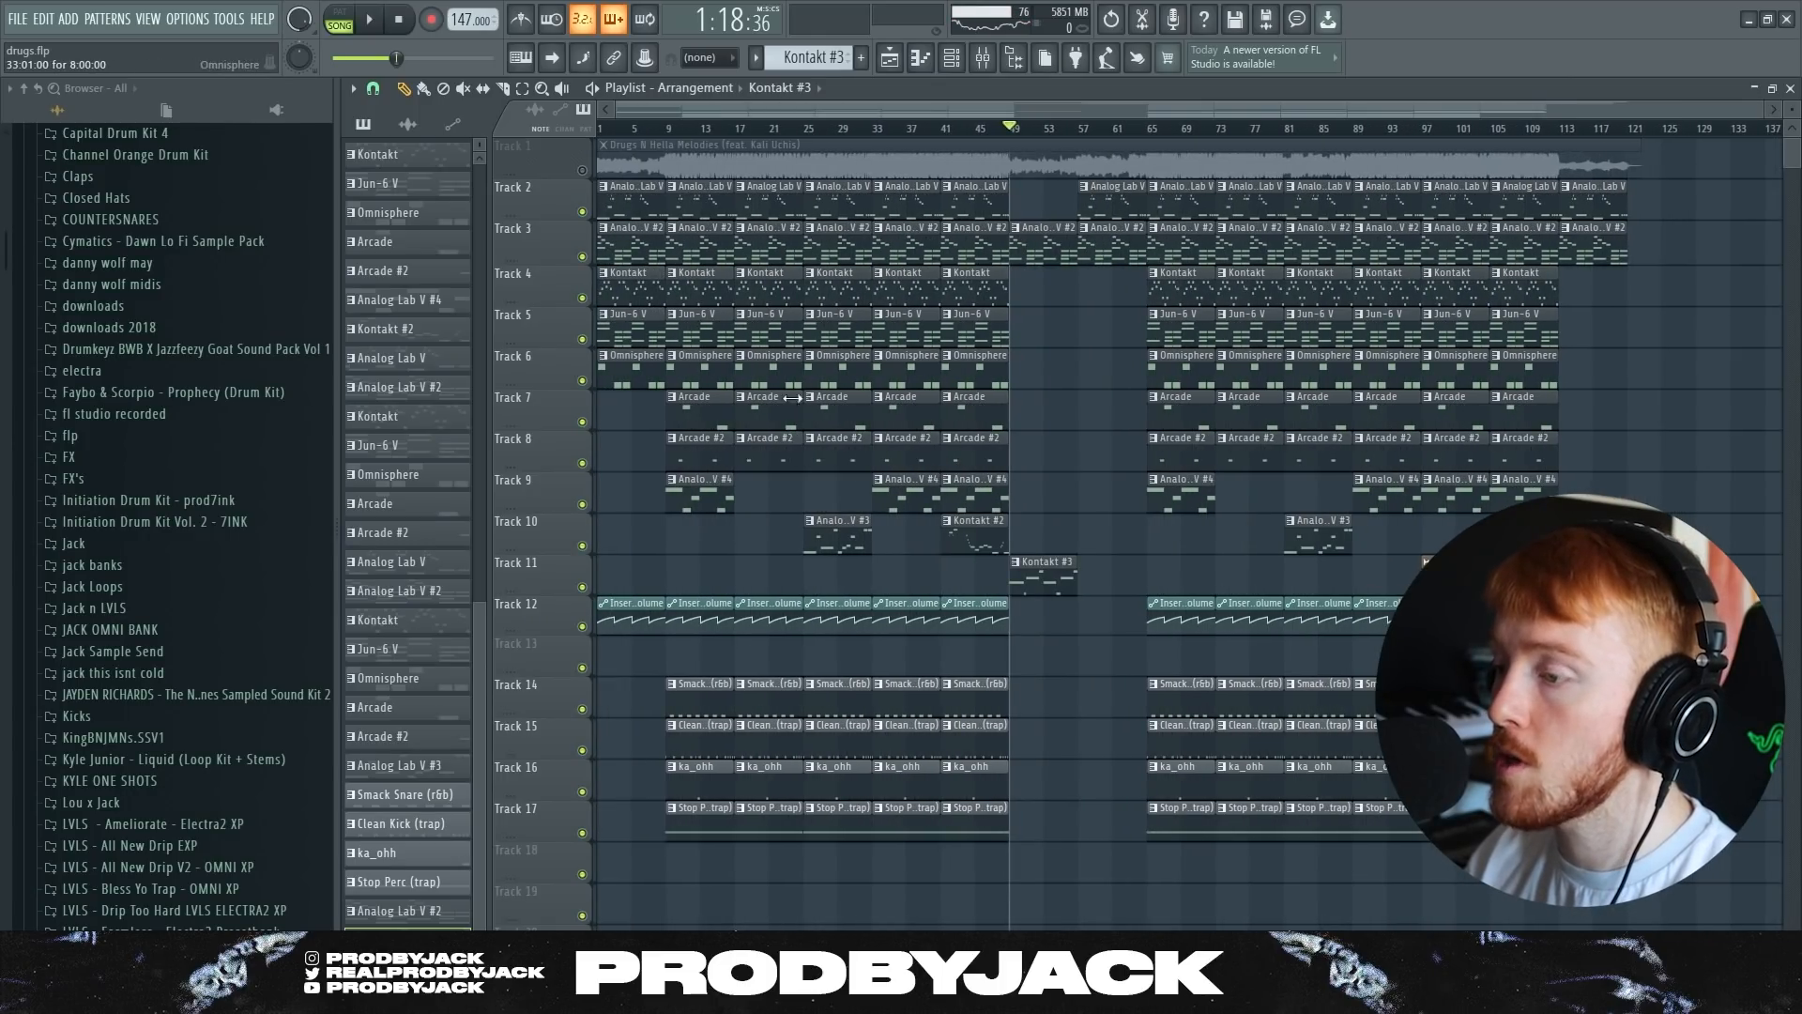
# - Set the playback position to bar 97, open the hella melodies solo 147 clip in Edison and play it
pyautogui.scroll(3, 1357, 121)
pyautogui.moveTo(1378, 109); pyautogui.dragTo(1488, 112)
pyautogui.scroll(2, 1368, 254)
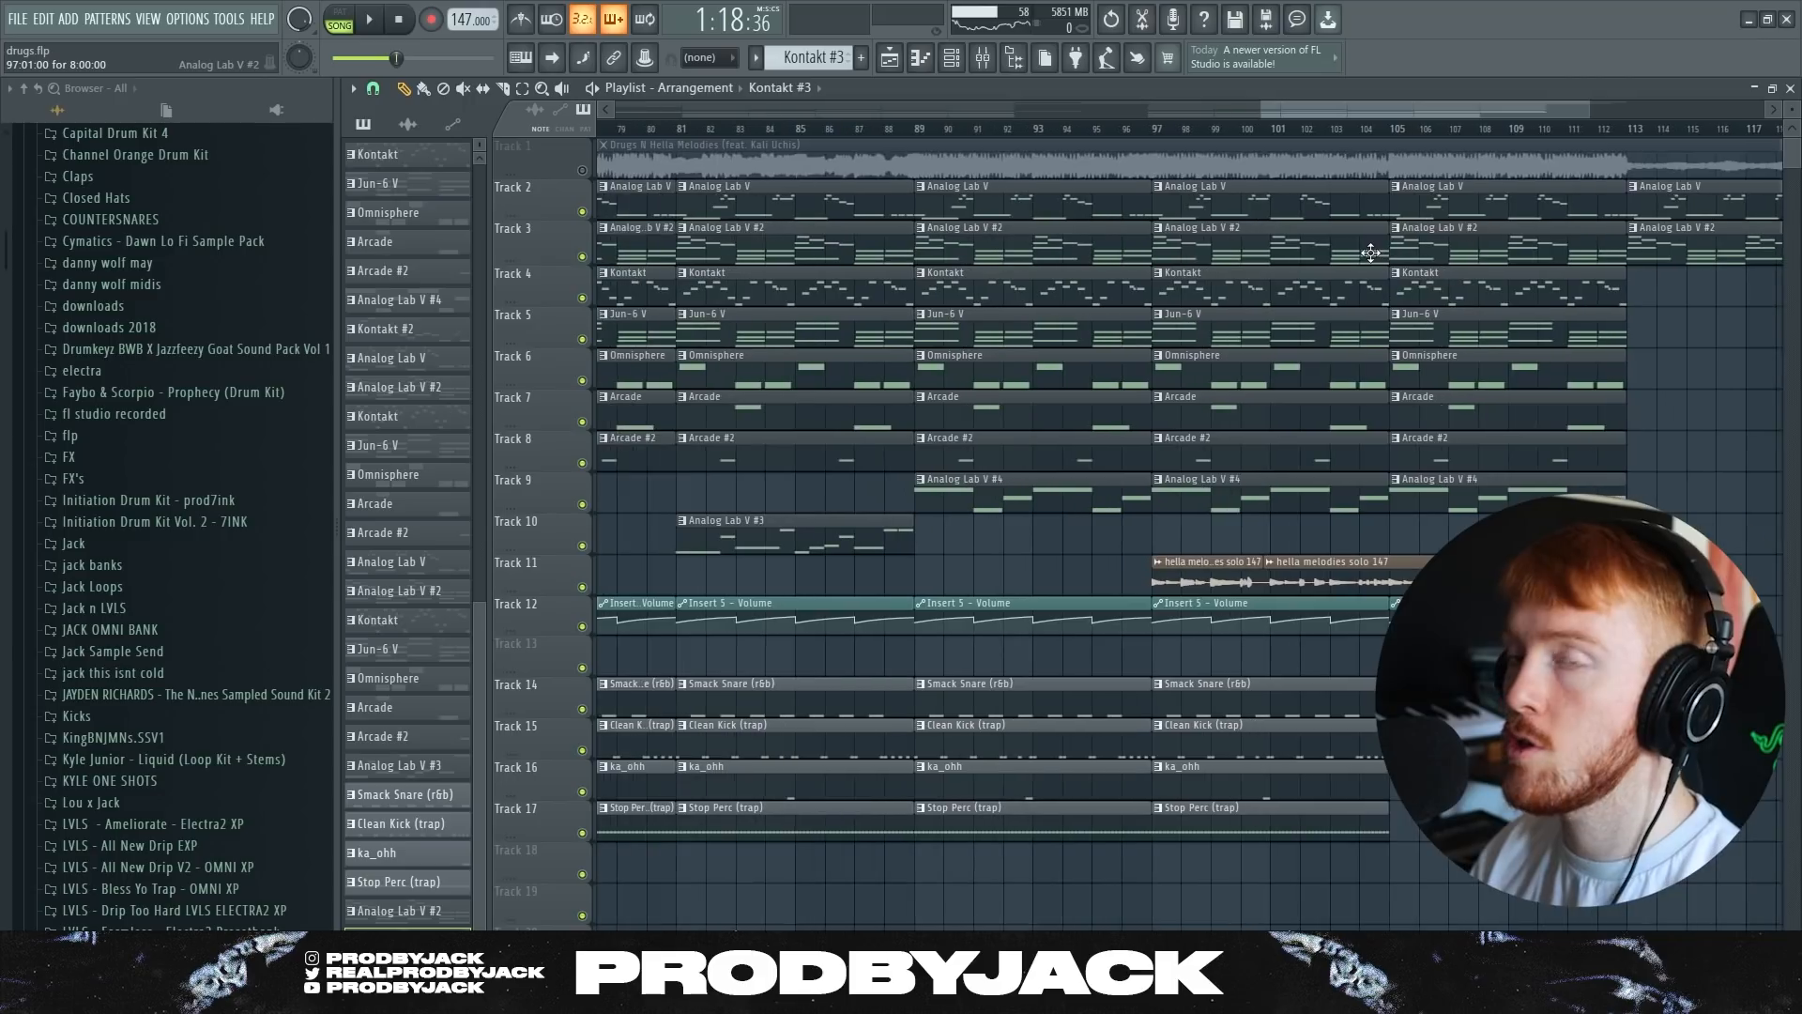
pyautogui.scroll(3, 1160, 191)
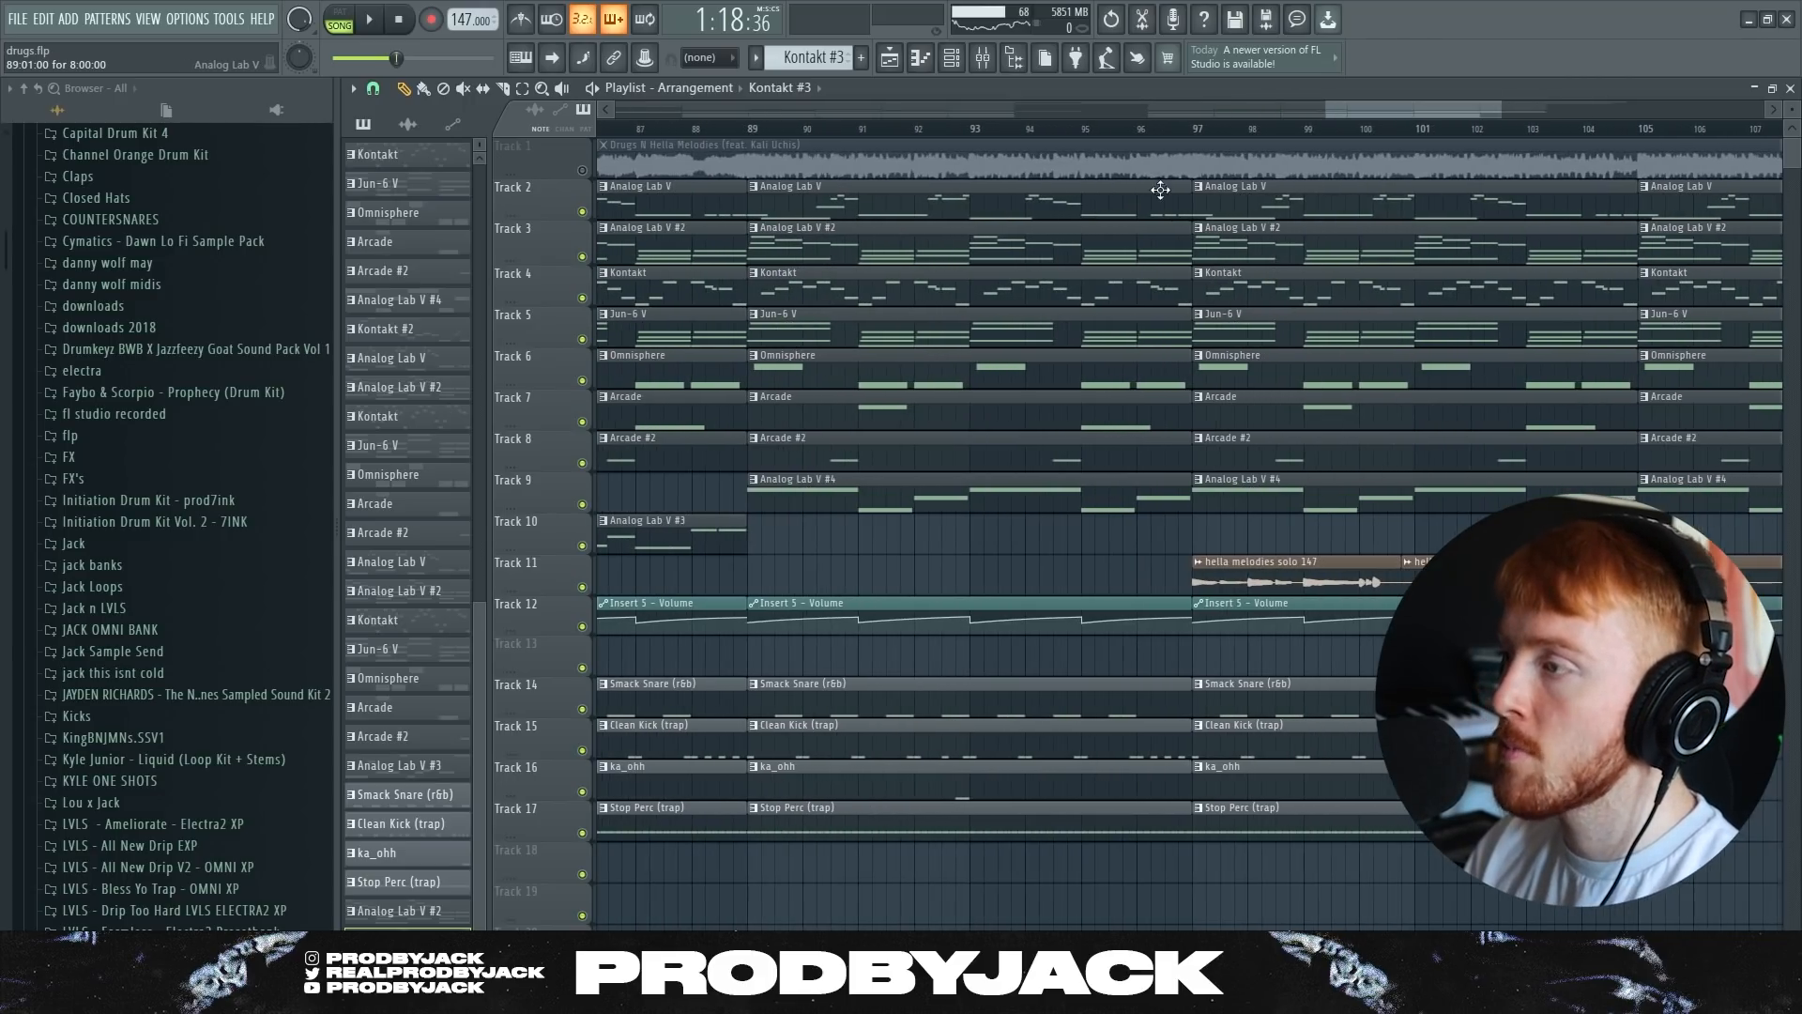
pyautogui.click(1196, 130)
pyautogui.scroll(-4, 1316, 436)
pyautogui.scroll(2, 1380, 535)
pyautogui.click(1273, 576)
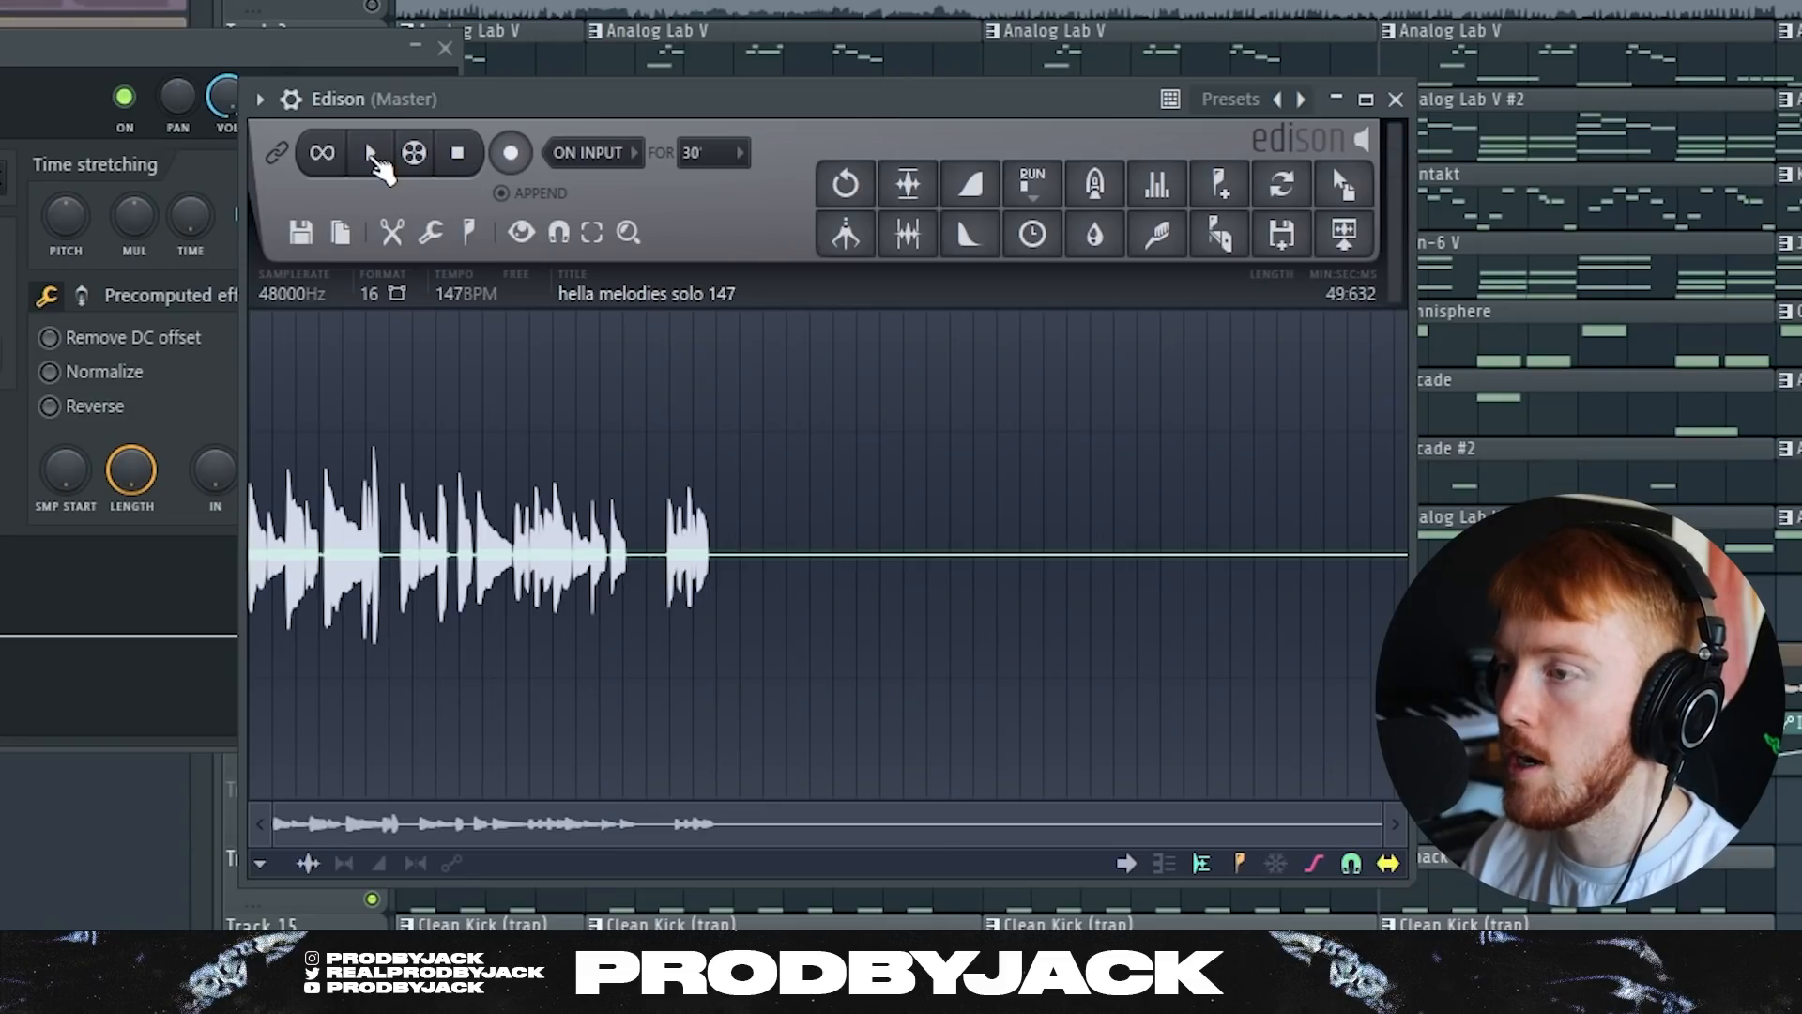
pyautogui.click(373, 157)
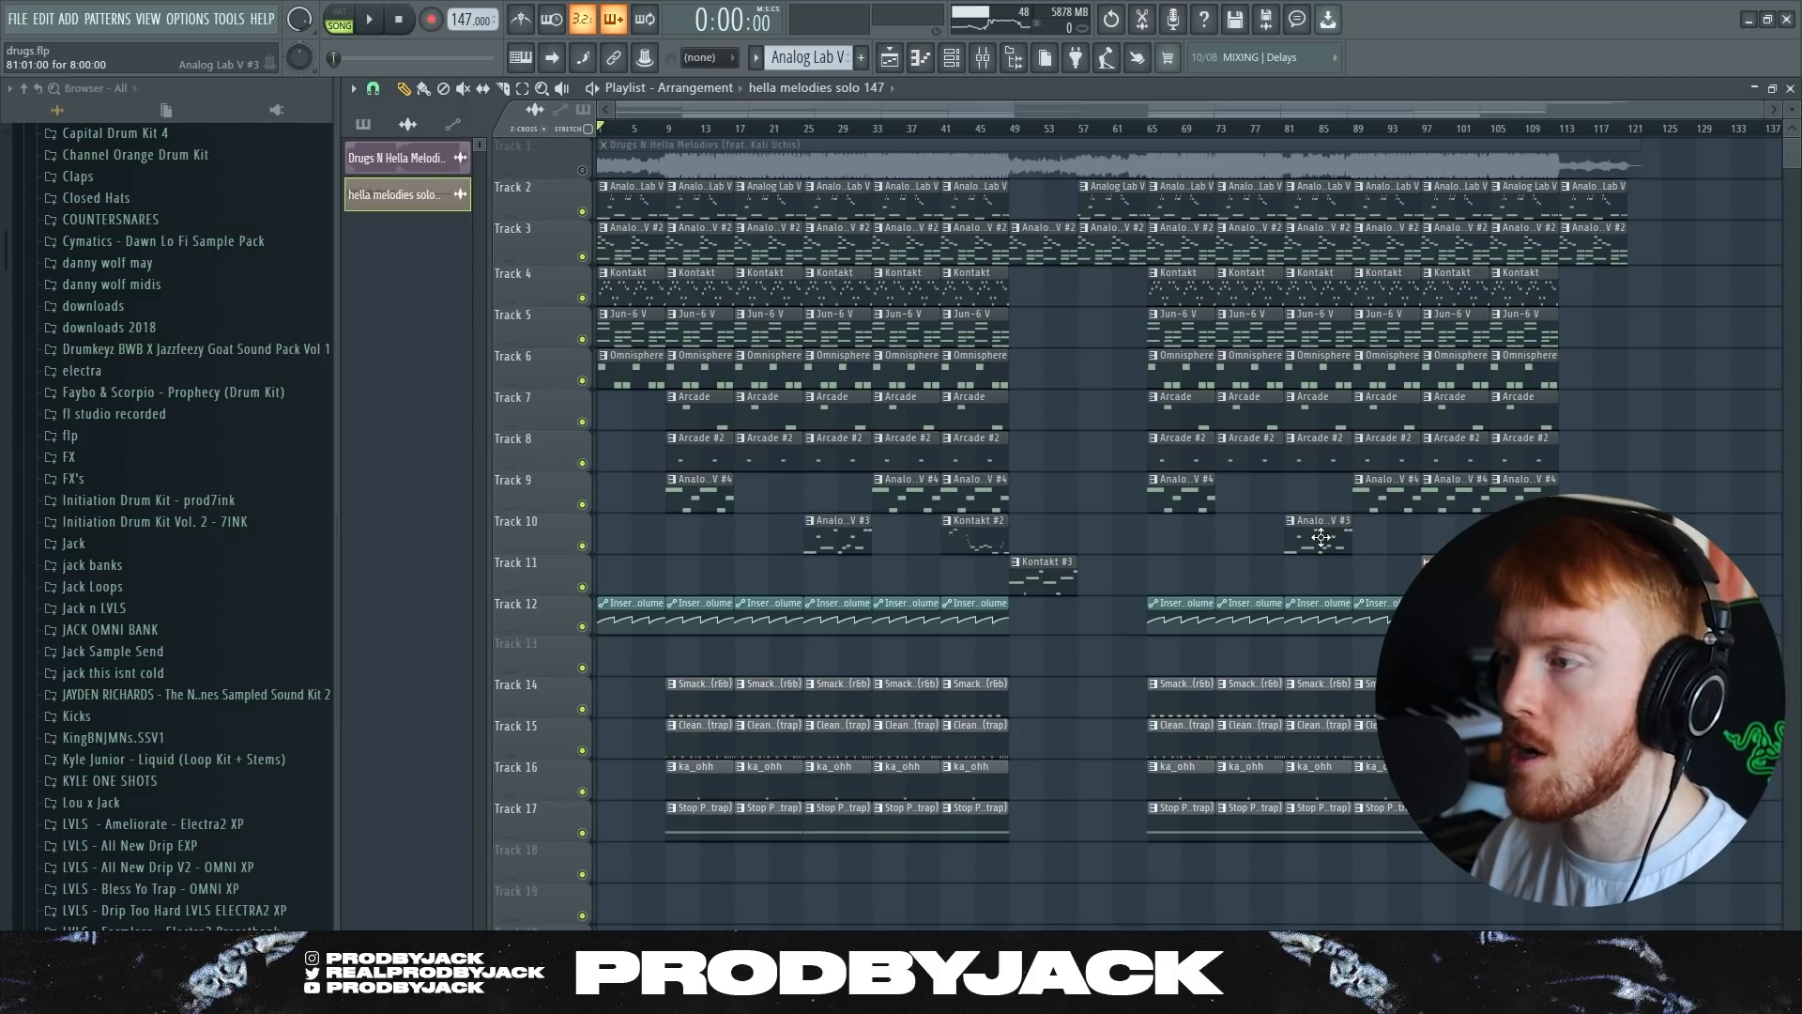
# - View the Jun-6 V chord notes in the piano roll and return to the playlist
pyautogui.scroll(5, 657, 306)
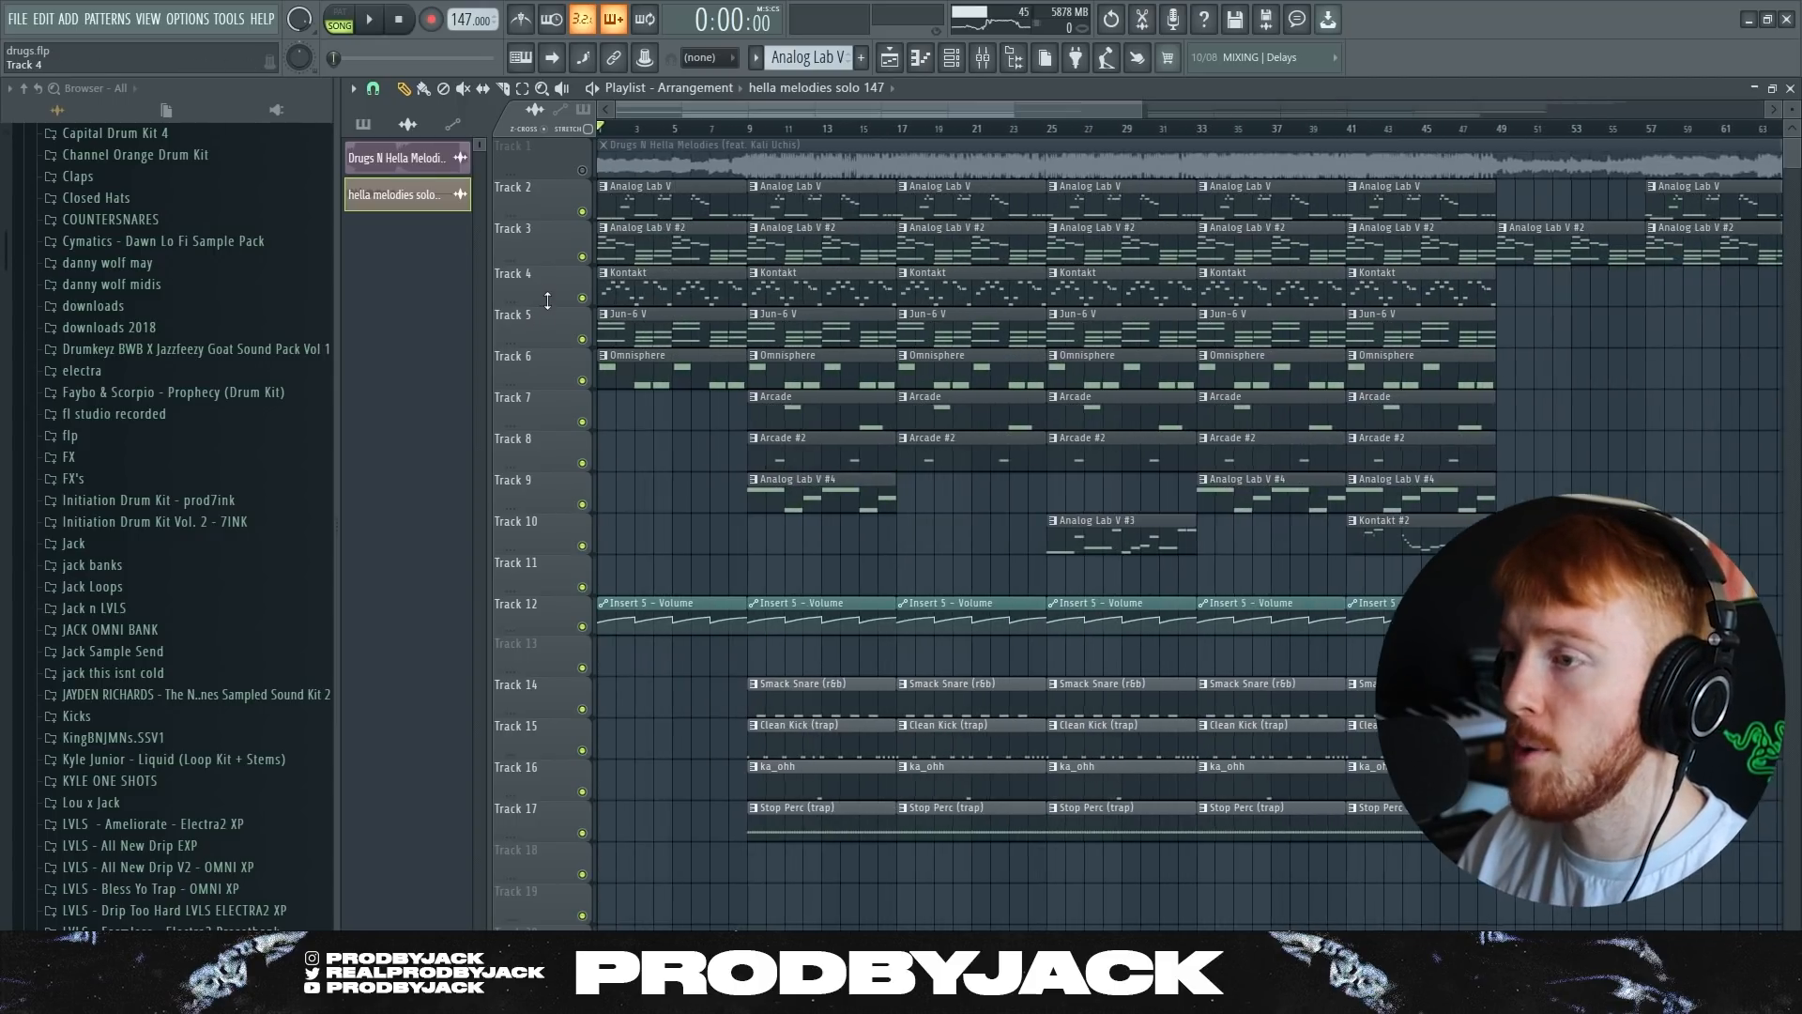
pyautogui.doubleClick(673, 328)
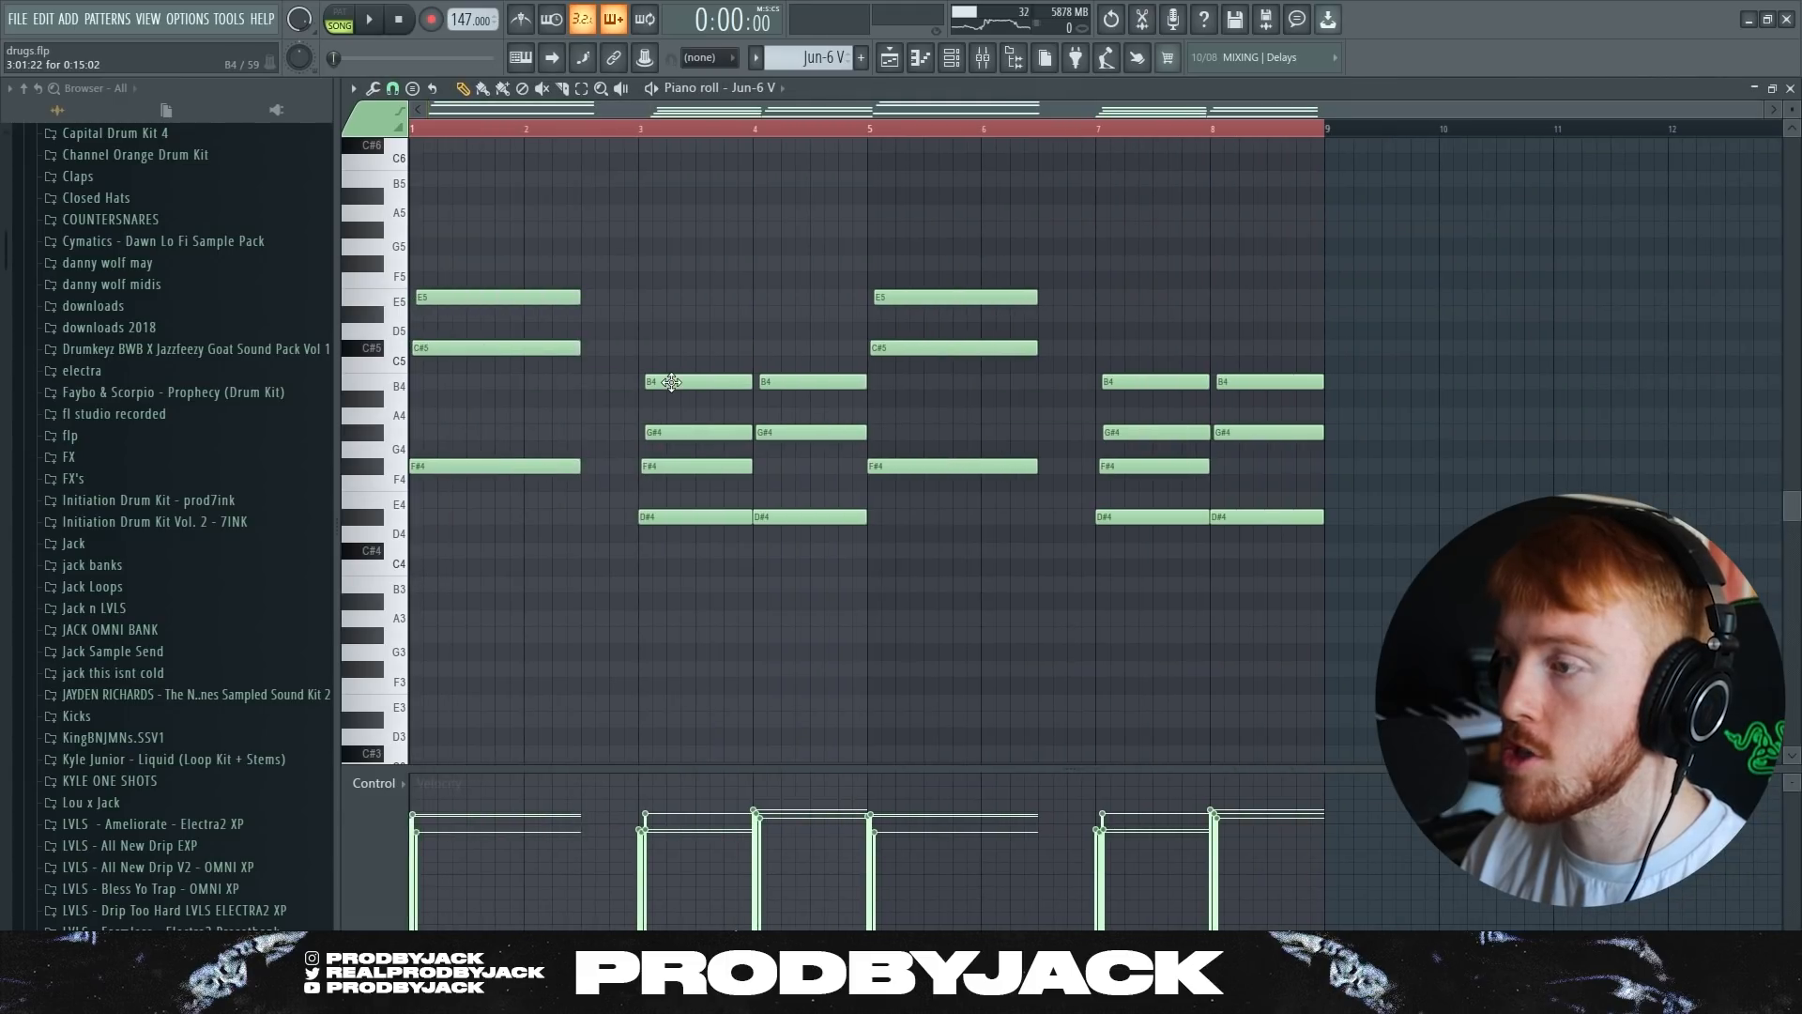
pyautogui.moveTo(1283, 267); pyautogui.dragTo(436, 653)
pyautogui.keyDown('ctrl'); pyautogui.click(700, 613); pyautogui.keyUp('ctrl')
pyautogui.click(889, 59)
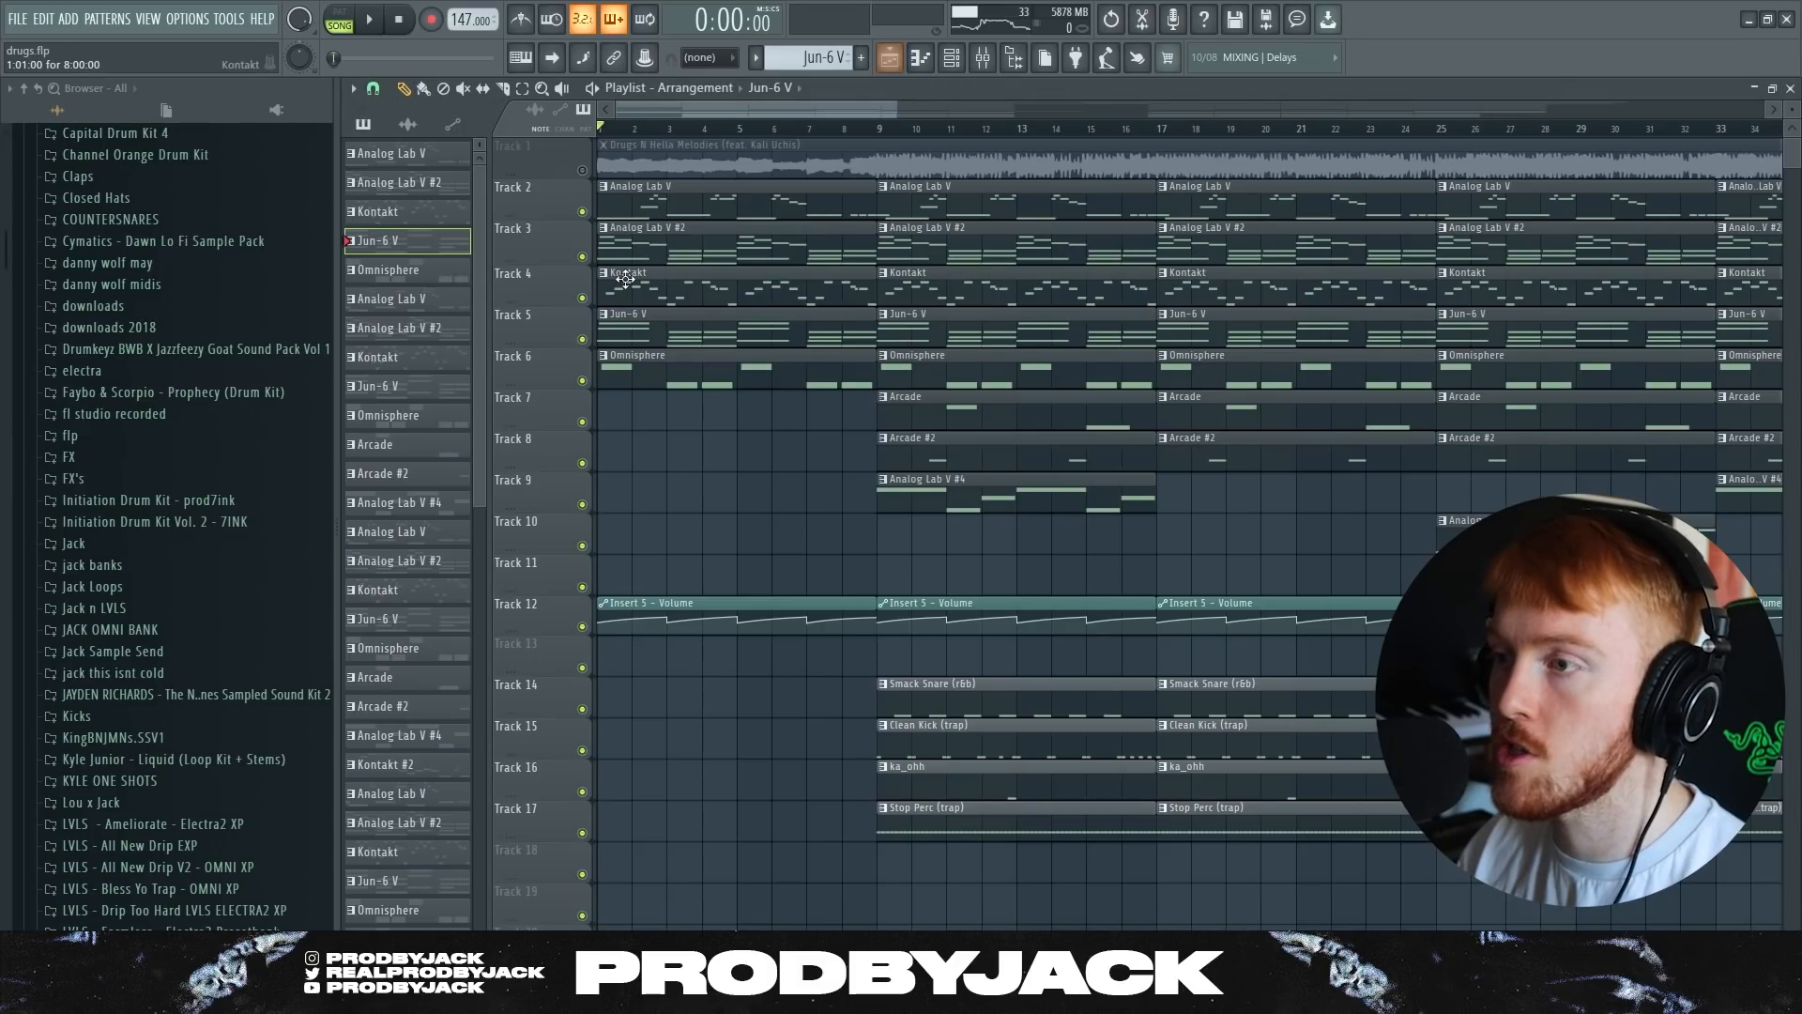
# - Show the whole arrangement in the playlist and play the full beat from bar 1
pyautogui.moveTo(662, 109); pyautogui.dragTo(662, 354)
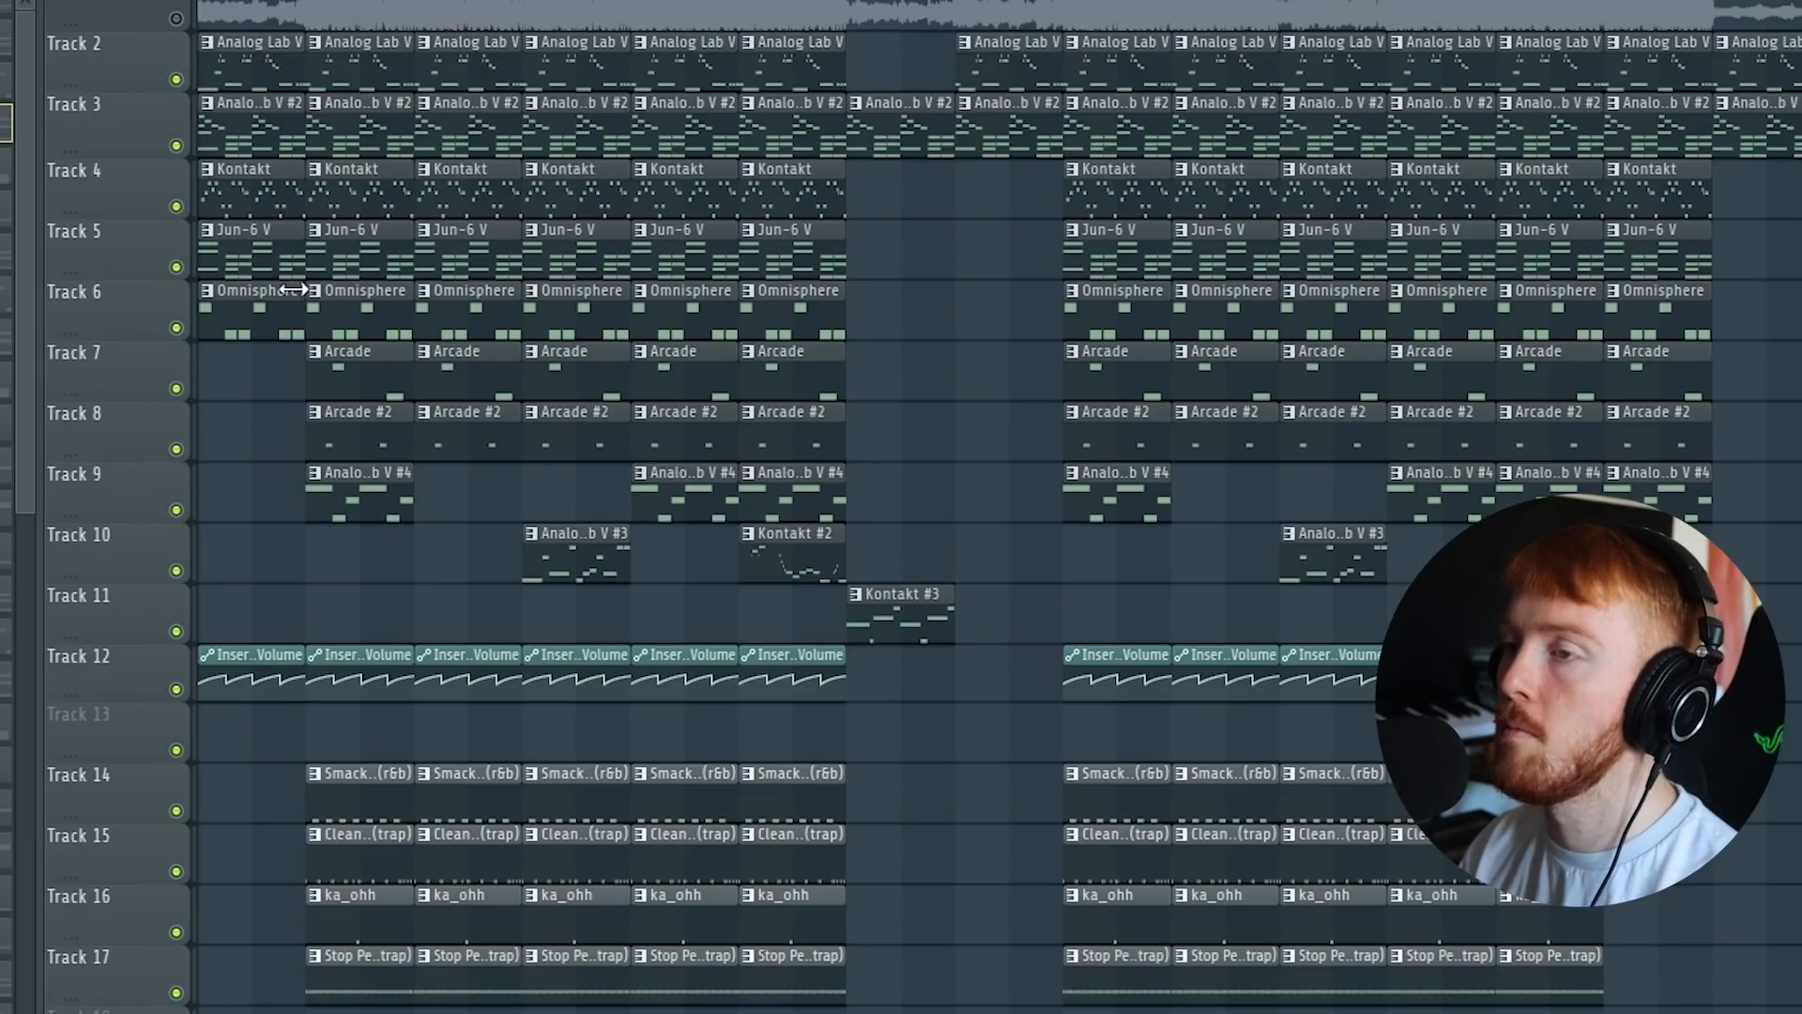
pyautogui.press('space')
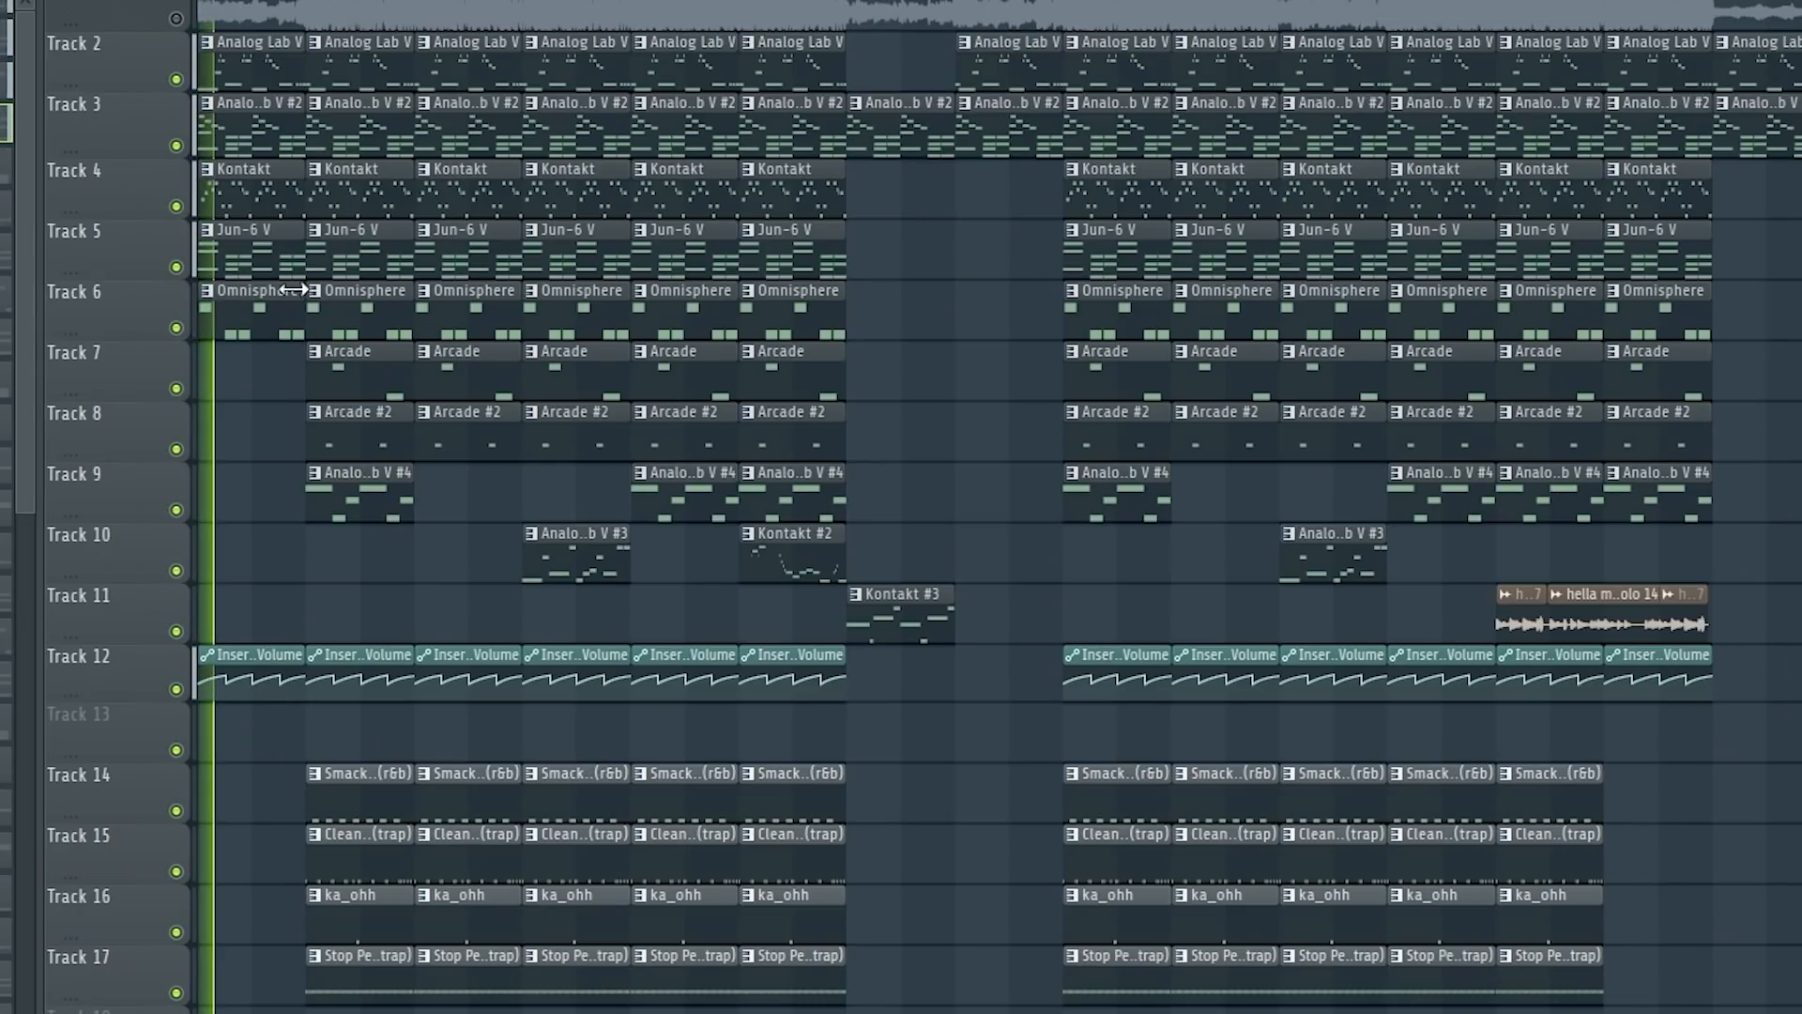